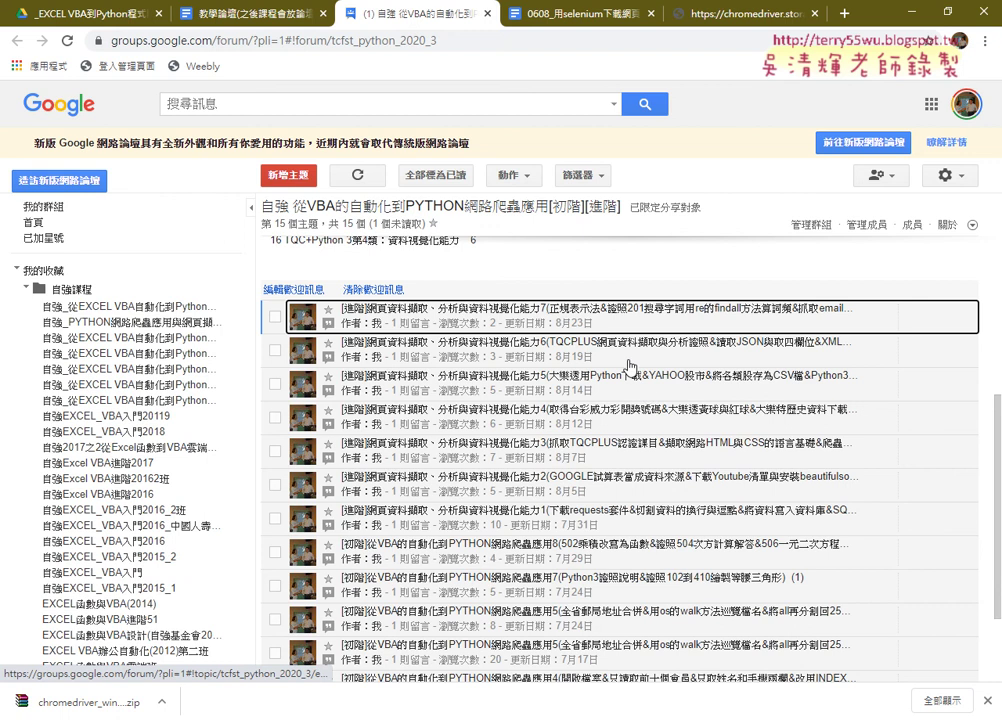
- Open the lesson 7 topic post and scroll through its 13 lesson items
{"action": "left_click", "coordinate": [598, 323]}
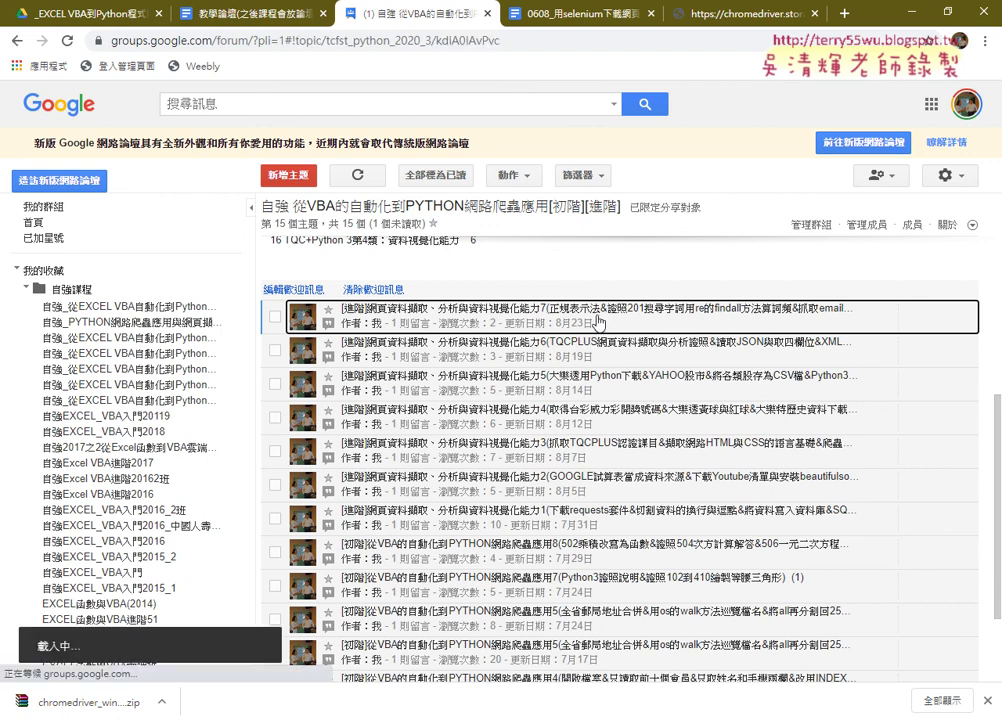
{"action": "scroll", "coordinate": [598, 322], "scroll_direction": "down", "scroll_amount": 1}
{"action": "scroll", "coordinate": [598, 322], "scroll_direction": "down", "scroll_amount": 2}
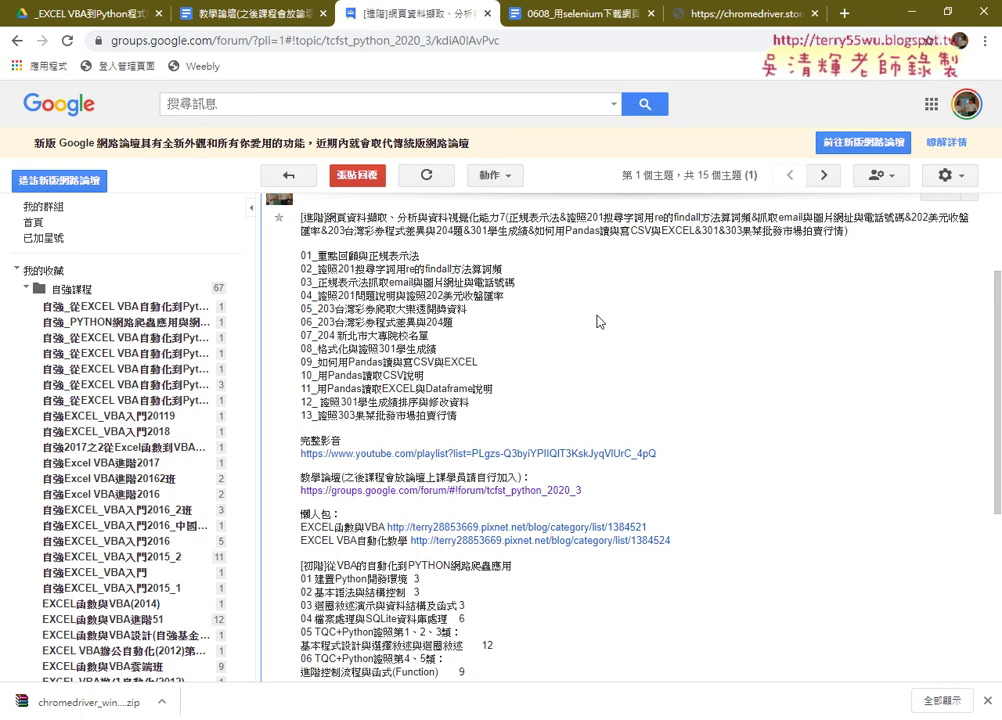
- Highlight the end of lesson item 13, then switch to the Google Drive course folder tab
{"action": "scroll", "coordinate": [477, 318], "scroll_direction": "down", "scroll_amount": 3}
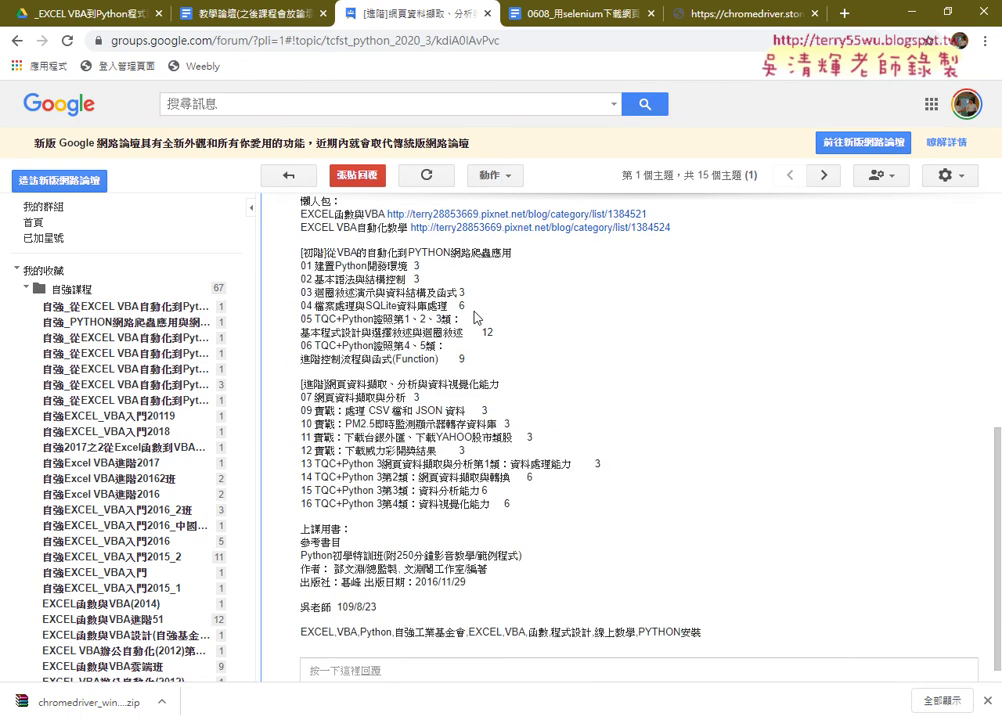
{"action": "scroll", "coordinate": [477, 318], "scroll_direction": "up", "scroll_amount": 2}
{"action": "mouse_move", "coordinate": [457, 338]}
{"action": "left_mouse_down"}
{"action": "mouse_move", "coordinate": [407, 339]}
{"action": "mouse_move", "coordinate": [301, 310]}
{"action": "left_mouse_up"}
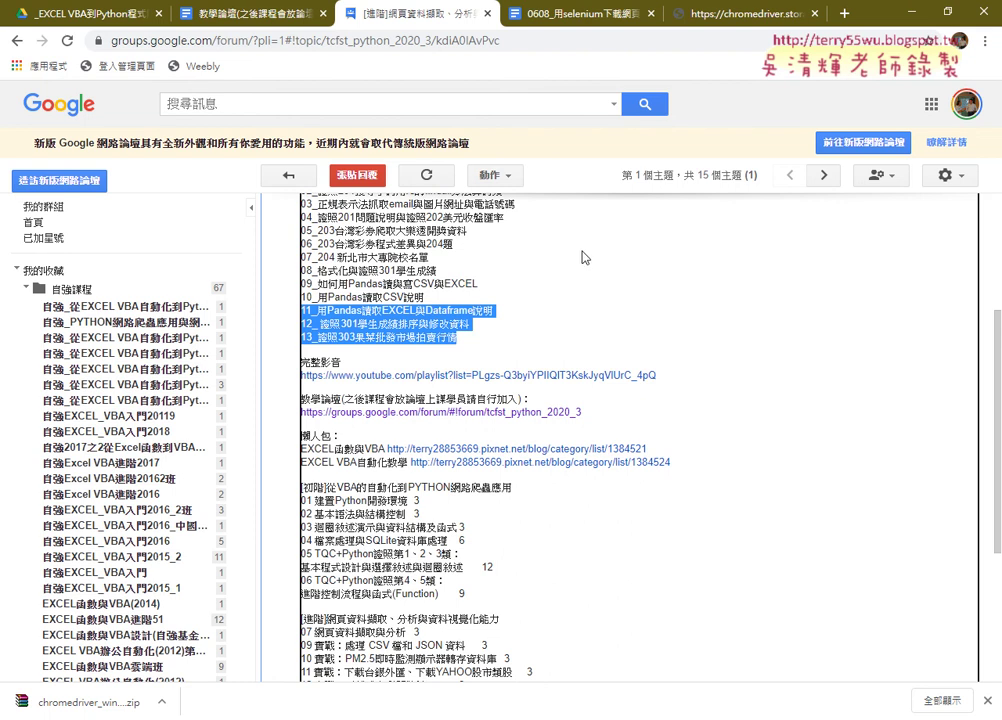
{"action": "left_click", "coordinate": [100, 18]}
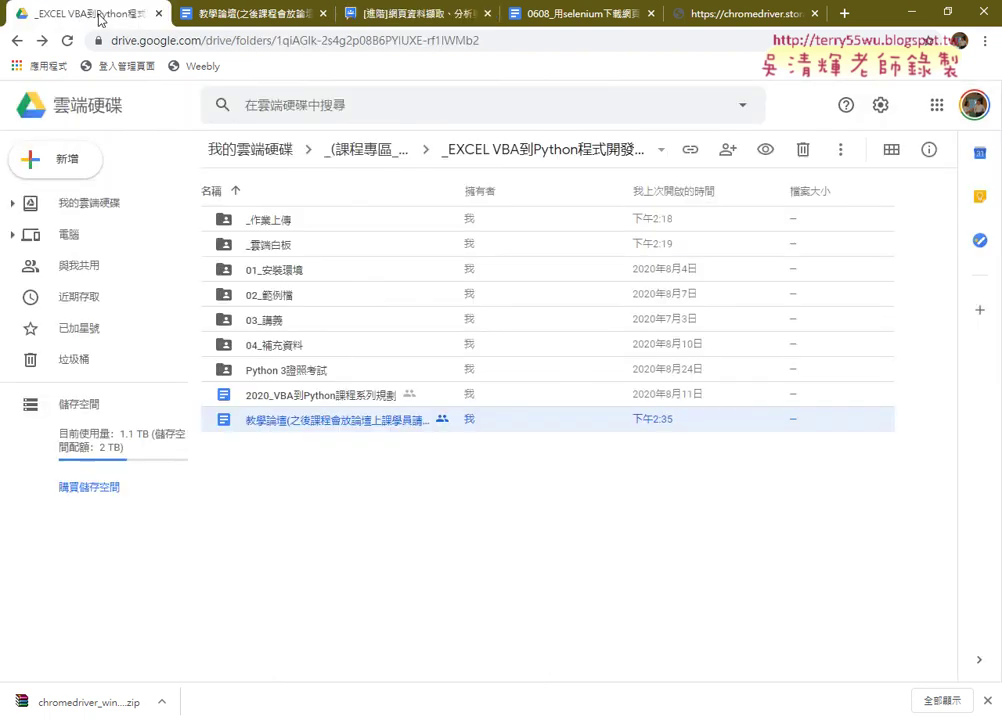
- Open the _雲端白板 folder, browse its files, then switch to the 0608_用selenium下載網頁 Doc
{"action": "double_click", "coordinate": [289, 248]}
{"action": "scroll", "coordinate": [450, 283], "scroll_direction": "down", "scroll_amount": 2}
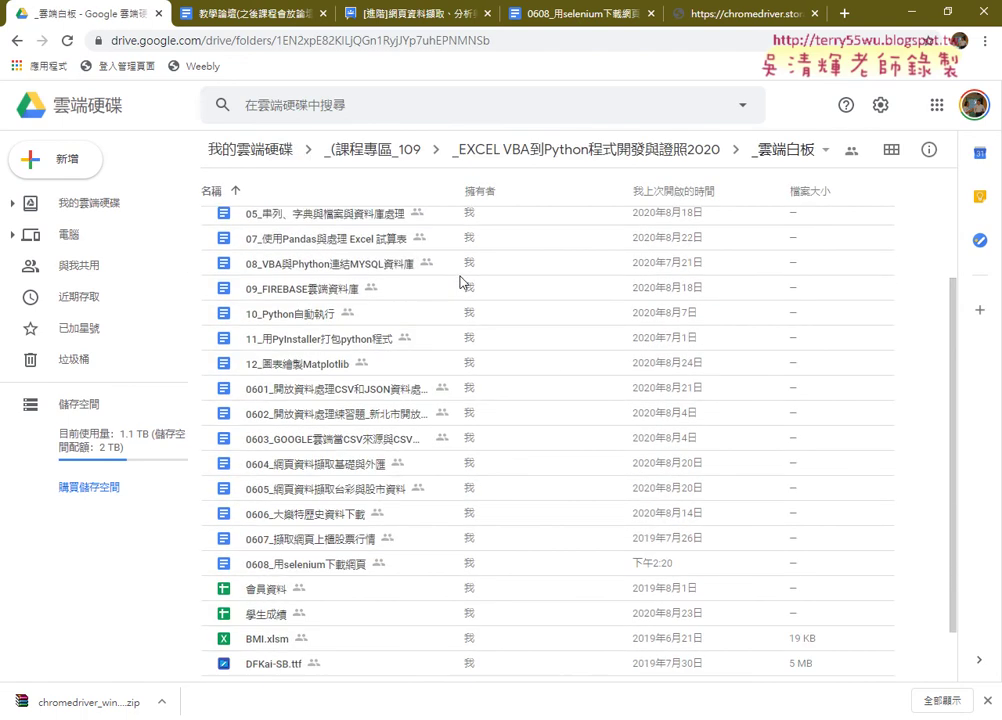
{"action": "scroll", "coordinate": [458, 286], "scroll_direction": "down", "scroll_amount": 1}
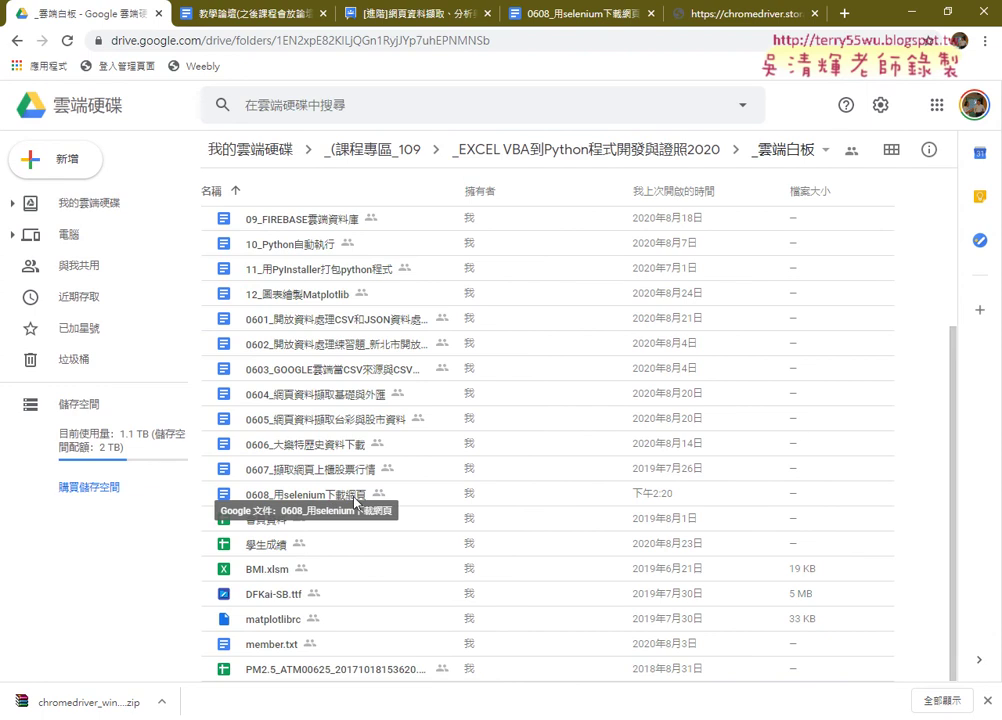
{"action": "key", "text": "ctrl+4"}
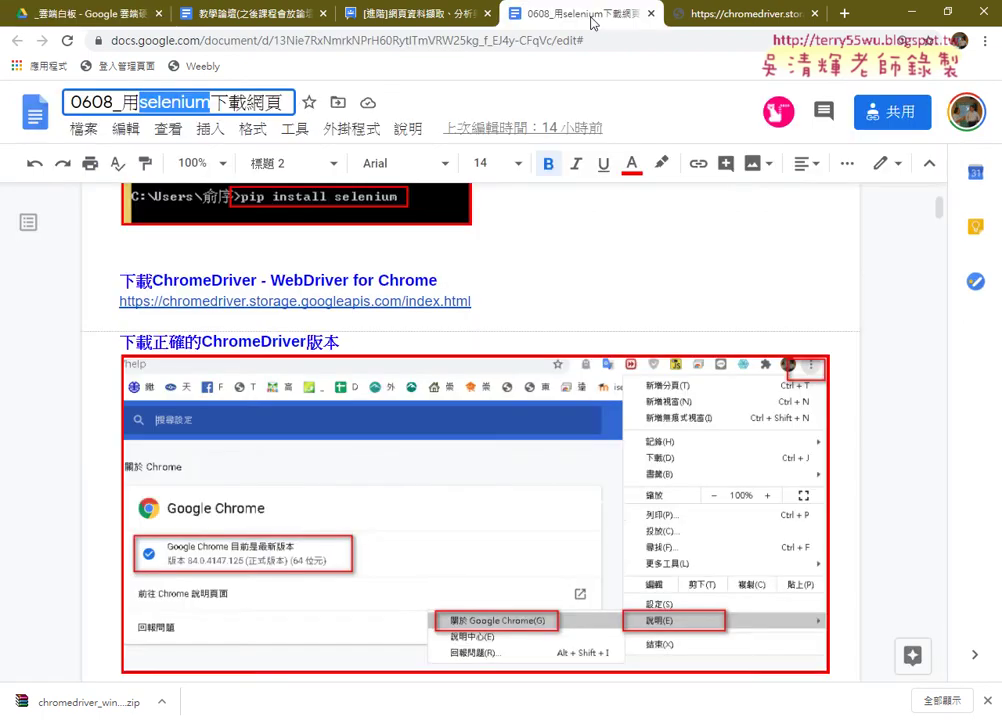
{"action": "scroll", "coordinate": [757, 251], "scroll_direction": "up", "scroll_amount": 1}
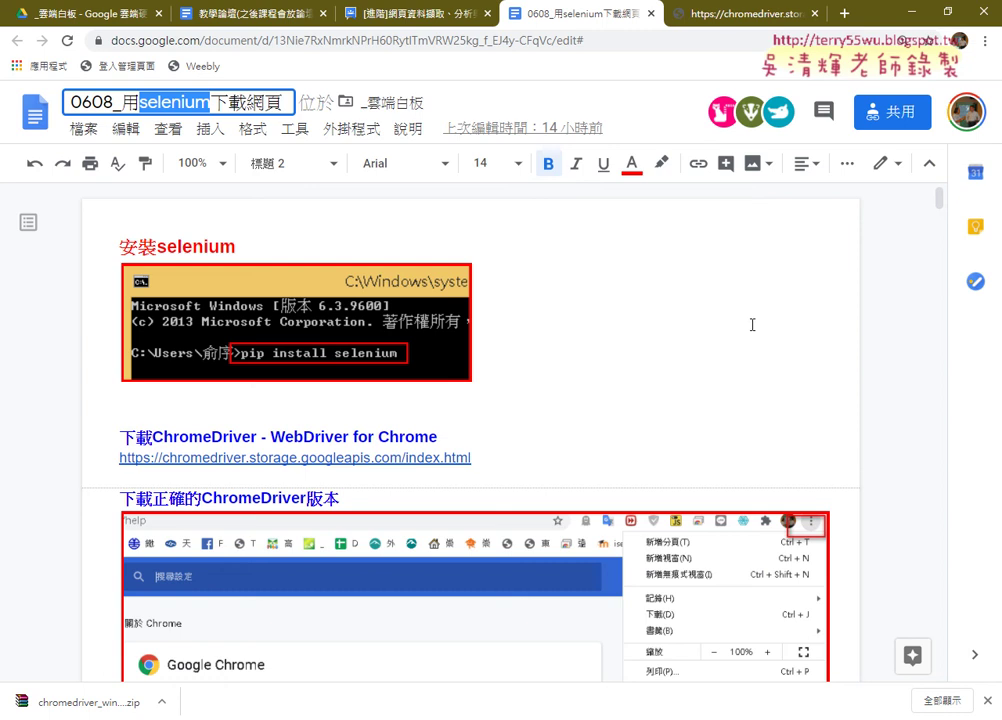
- Scroll to the 下載正確的ChromeDriver版本 section and select 'ChromeDriver' in its heading
{"action": "left_click", "coordinate": [700, 353]}
{"action": "scroll", "coordinate": [700, 353], "scroll_direction": "down", "scroll_amount": 3}
{"action": "scroll", "coordinate": [700, 353], "scroll_direction": "down", "scroll_amount": 2}
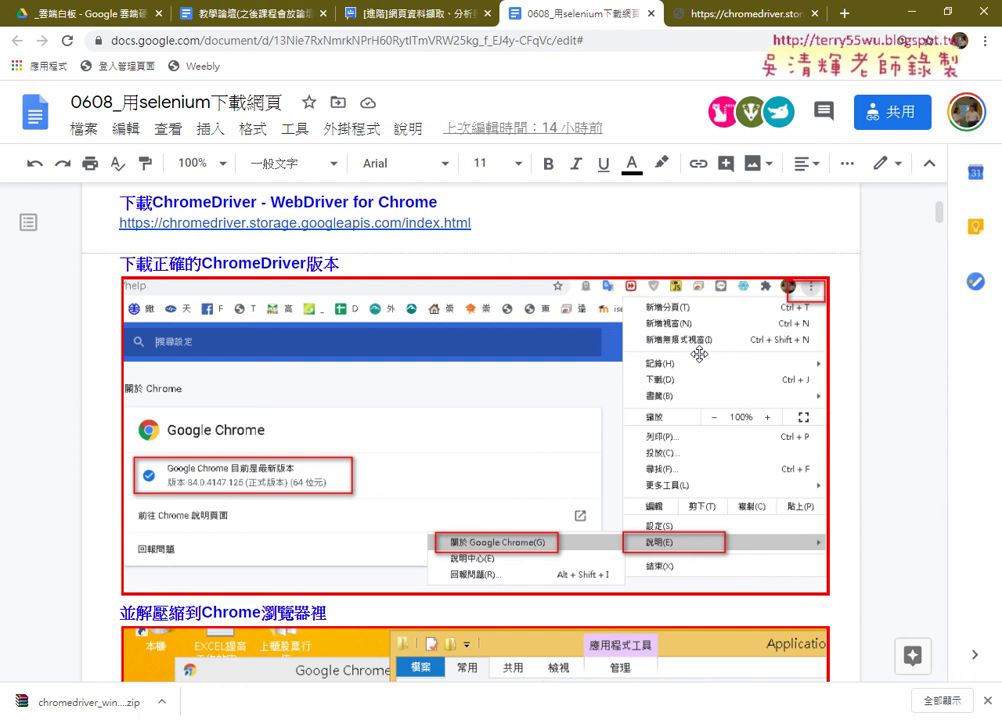
{"action": "left_click", "coordinate": [166, 199]}
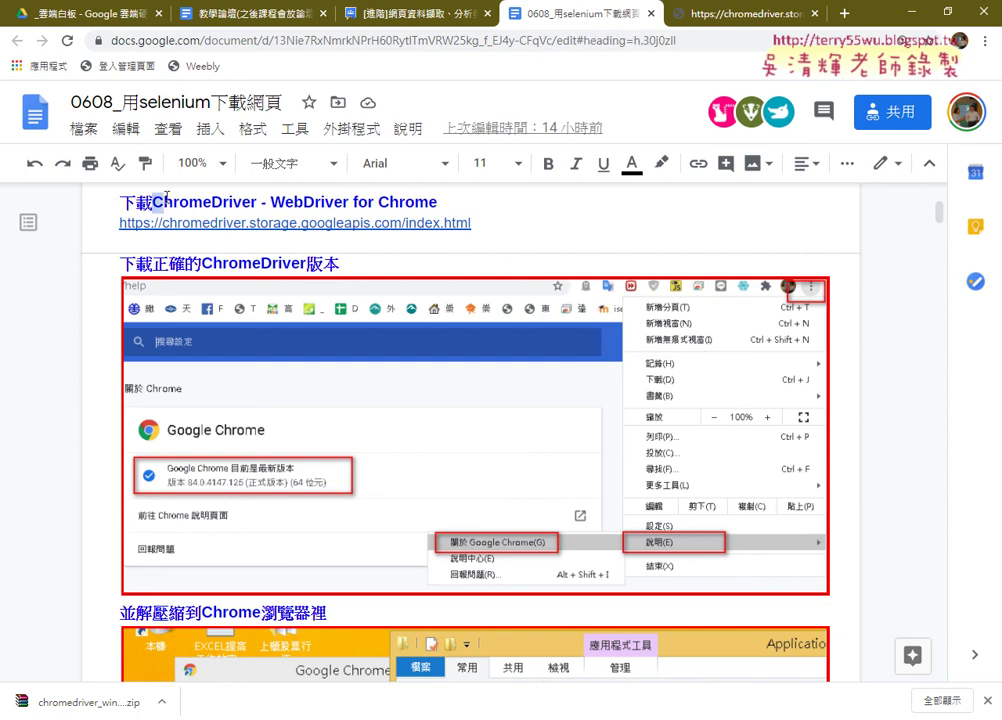
{"action": "left_click_drag", "start_coordinate": [166, 199], "coordinate": [259, 201]}
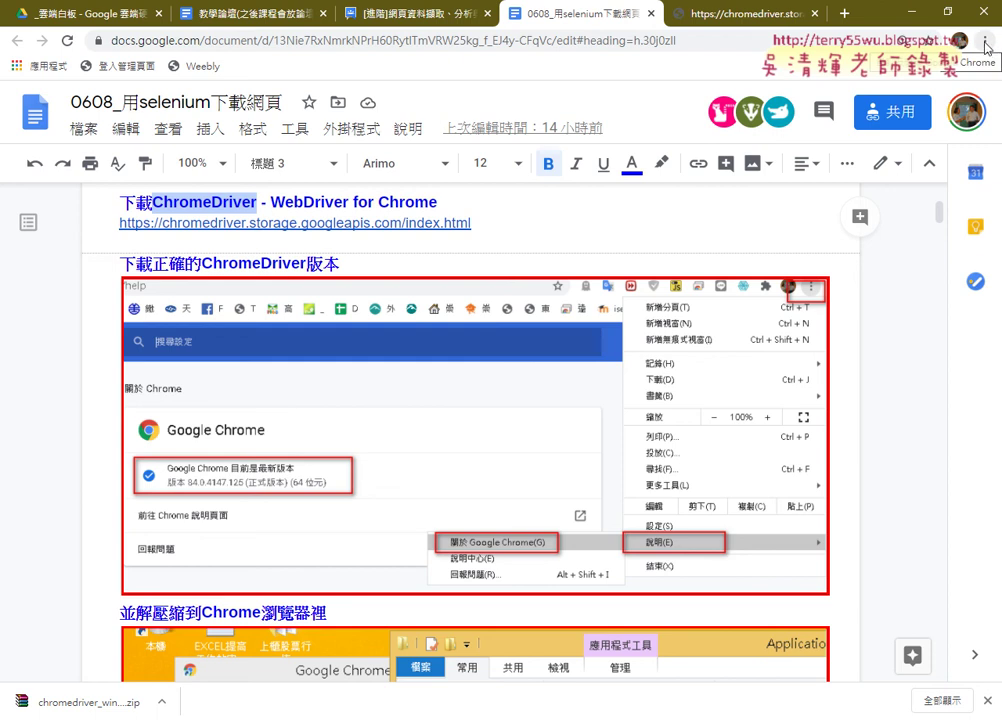
- Mark the Chrome menu's 說明 items in red, then open 關於 Google Chrome
{"action": "left_click", "coordinate": [985, 42]}
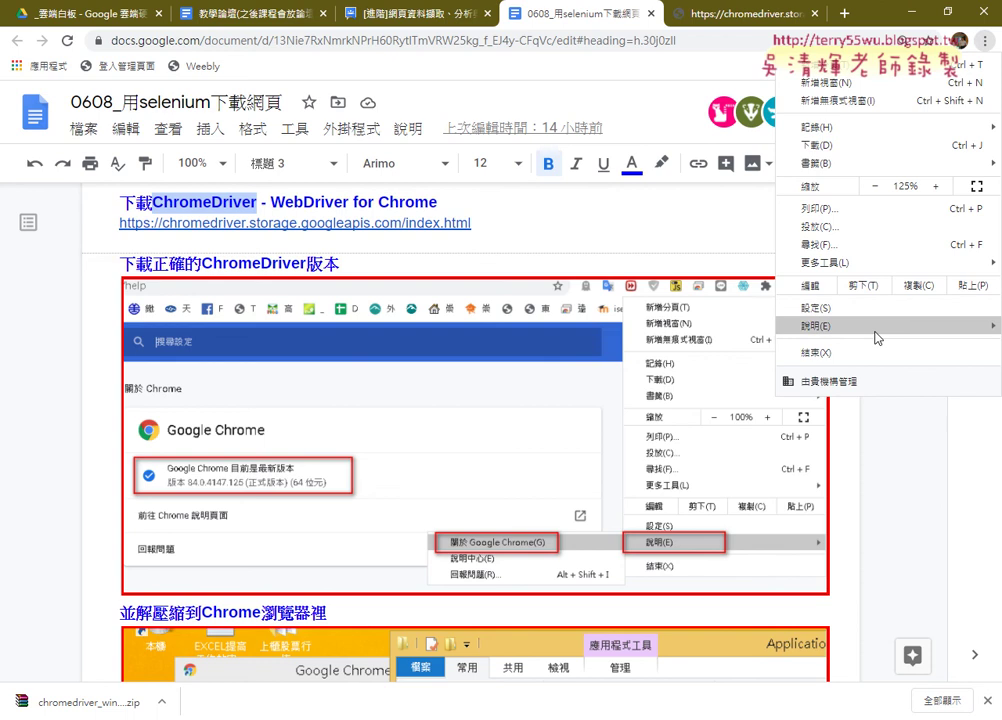
{"action": "mouse_move", "coordinate": [876, 338]}
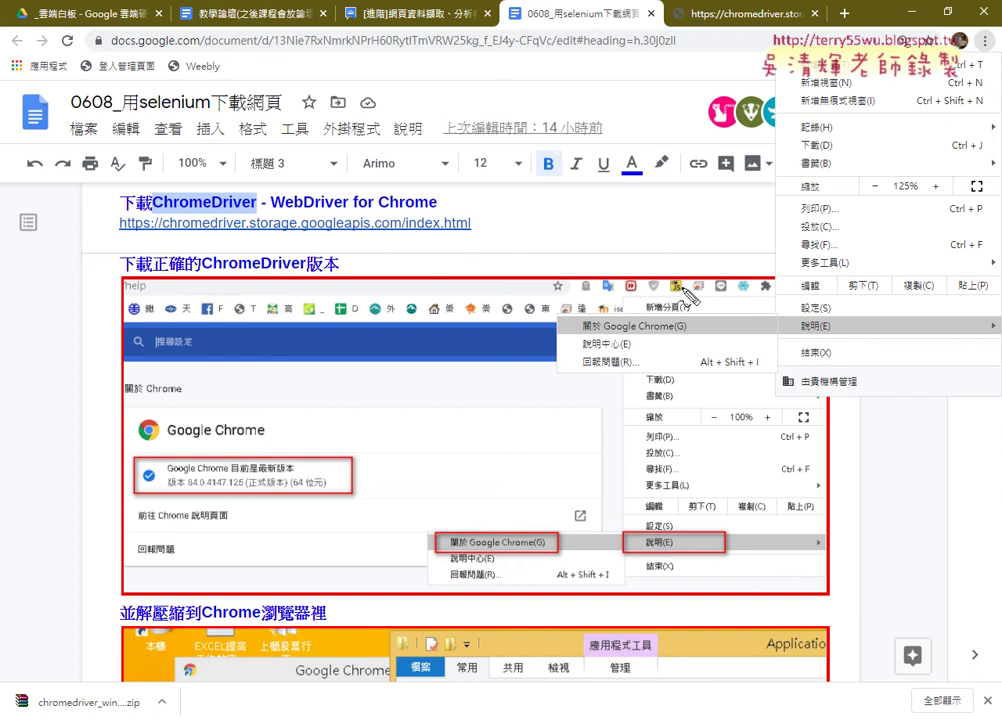
{"action": "mouse_move", "coordinate": [617, 337]}
{"action": "left_mouse_down"}
{"action": "mouse_move", "coordinate": [673, 337]}
{"action": "mouse_move", "coordinate": [662, 358]}
{"action": "left_mouse_up"}
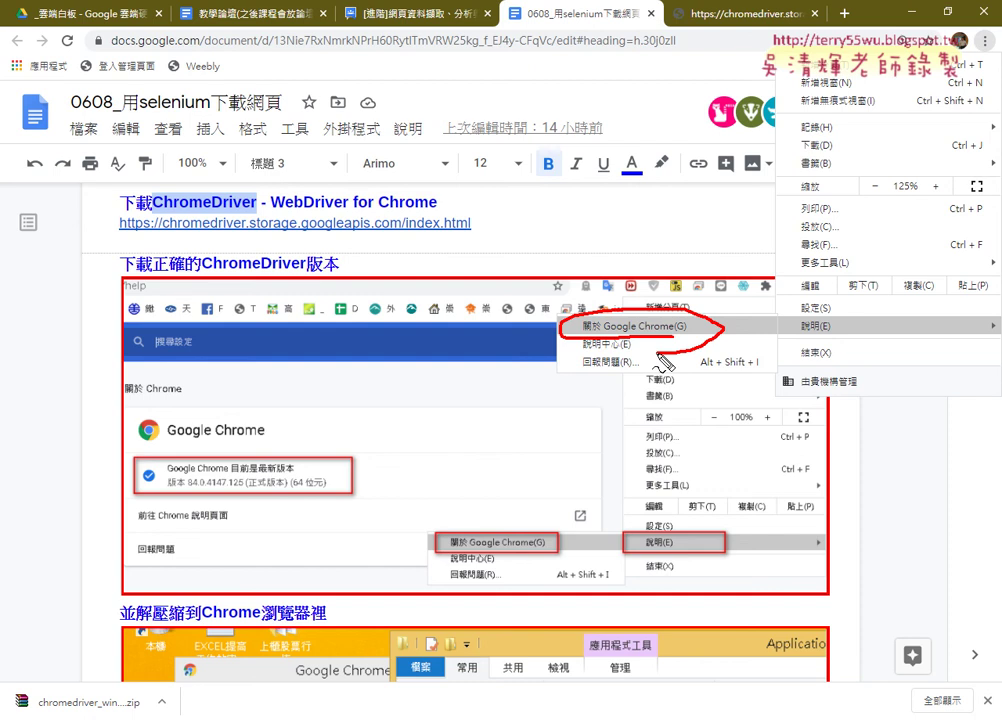
{"action": "left_click_drag", "start_coordinate": [988, 18], "coordinate": [975, 52]}
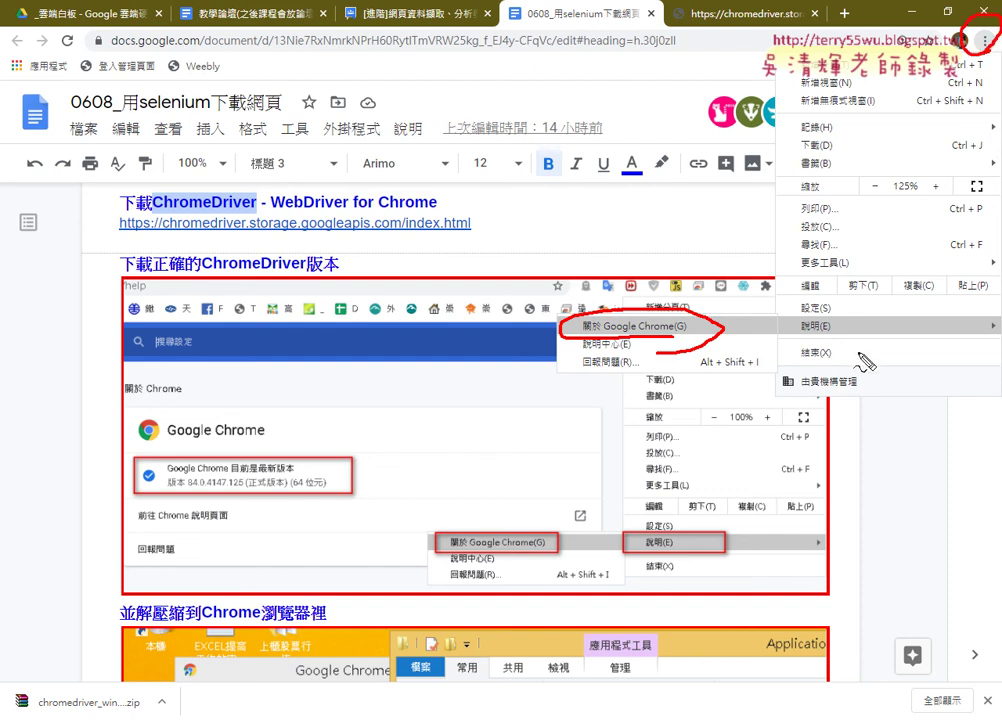
{"action": "left_click_drag", "start_coordinate": [840, 314], "coordinate": [814, 345]}
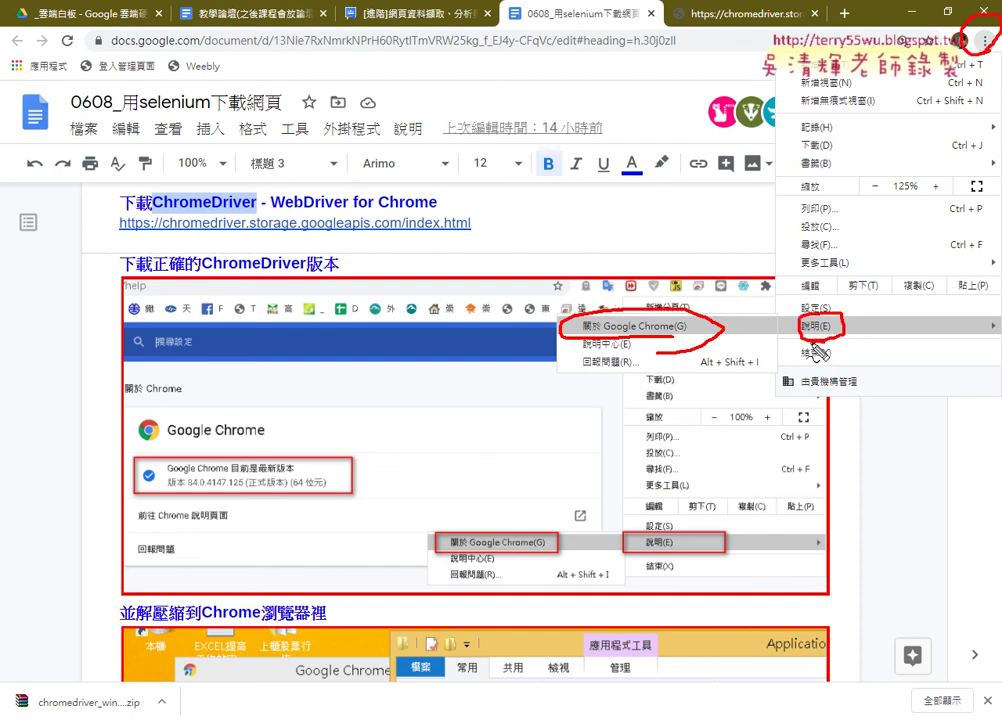
{"action": "key", "text": "Escape"}
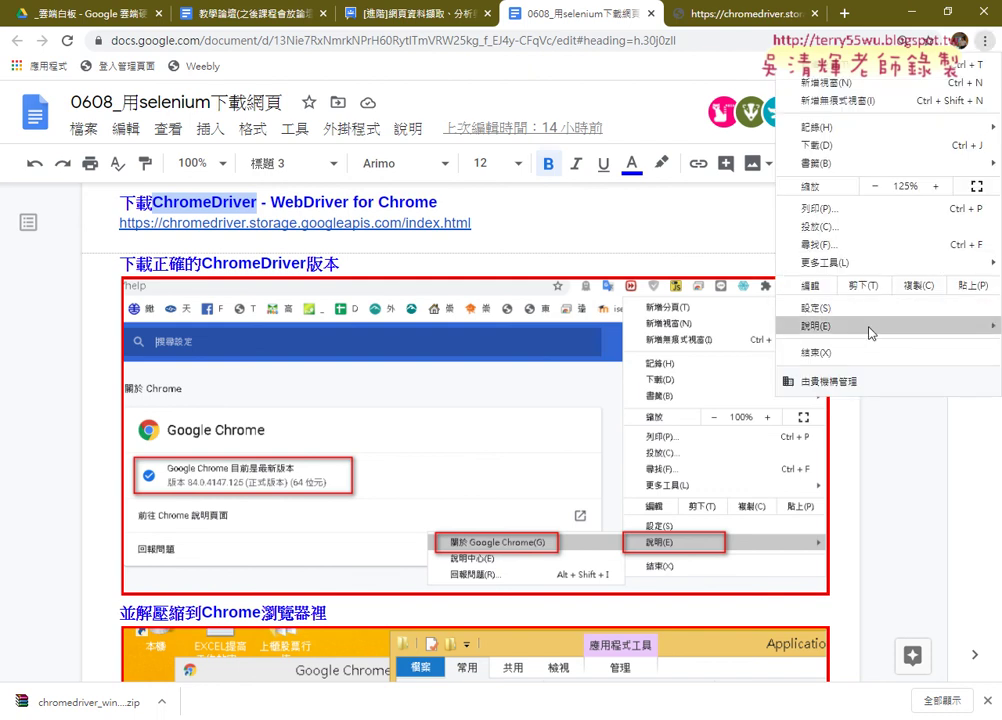
{"action": "left_click", "coordinate": [736, 327]}
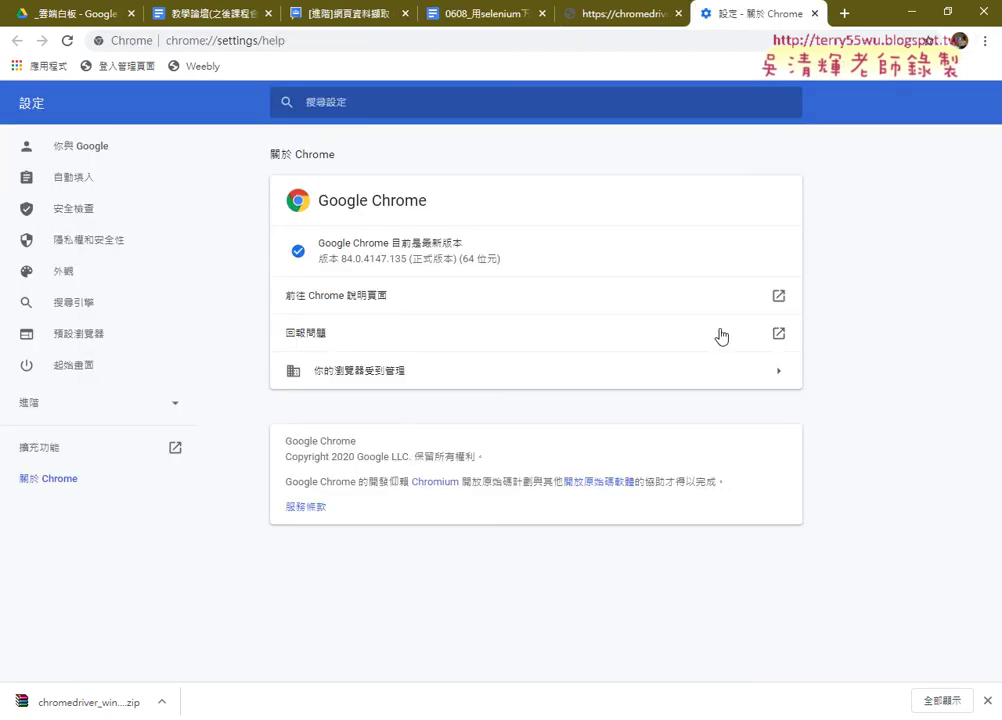
- Mark the up-to-date status and major version 84 in red, then clear the marks
{"action": "key", "text": "ctrl+2"}
{"action": "mouse_move", "coordinate": [372, 270]}
{"action": "left_mouse_down"}
{"action": "mouse_move", "coordinate": [461, 233]}
{"action": "mouse_move", "coordinate": [408, 268]}
{"action": "mouse_move", "coordinate": [500, 264]}
{"action": "left_mouse_up"}
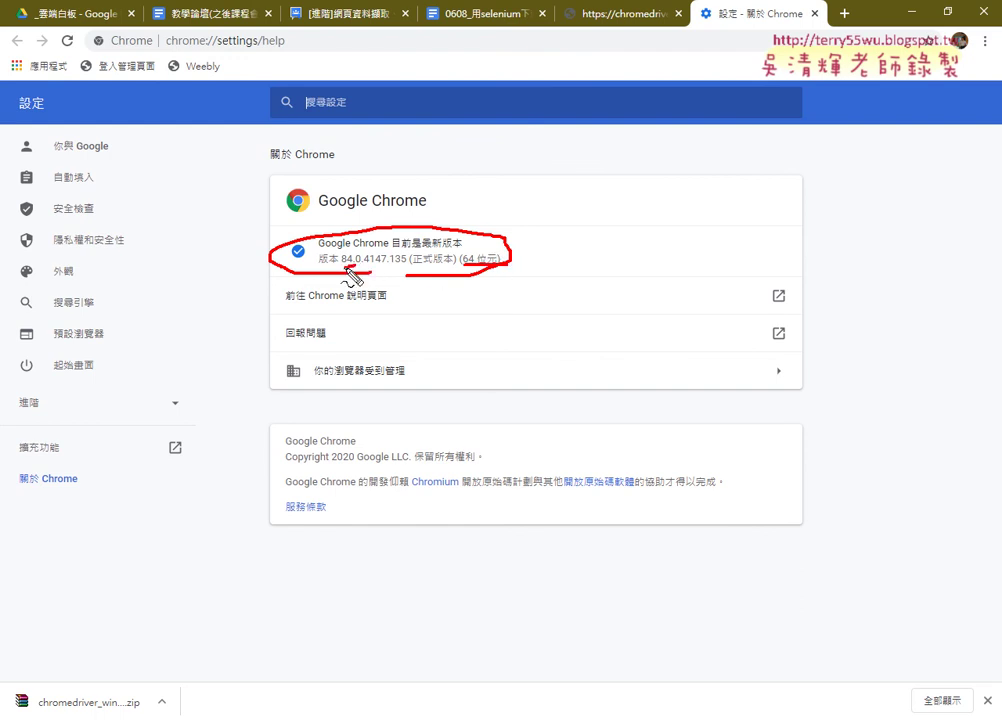
{"action": "mouse_move", "coordinate": [372, 266]}
{"action": "left_mouse_down"}
{"action": "mouse_move", "coordinate": [324, 266]}
{"action": "mouse_move", "coordinate": [341, 251]}
{"action": "mouse_move", "coordinate": [358, 267]}
{"action": "left_mouse_up"}
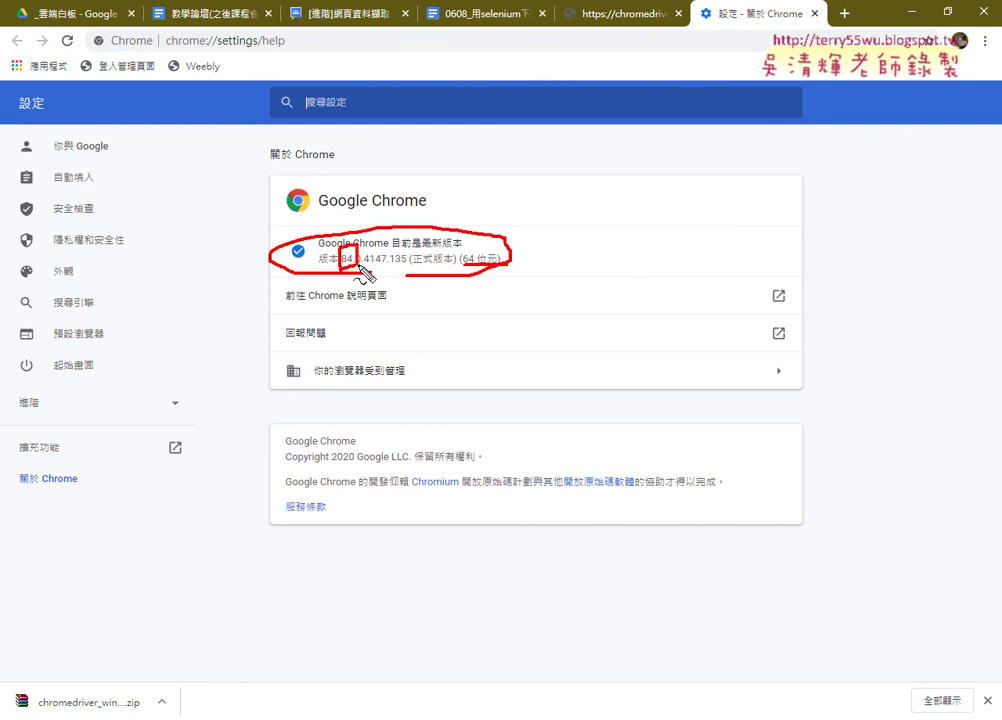
{"action": "key", "text": "Escape"}
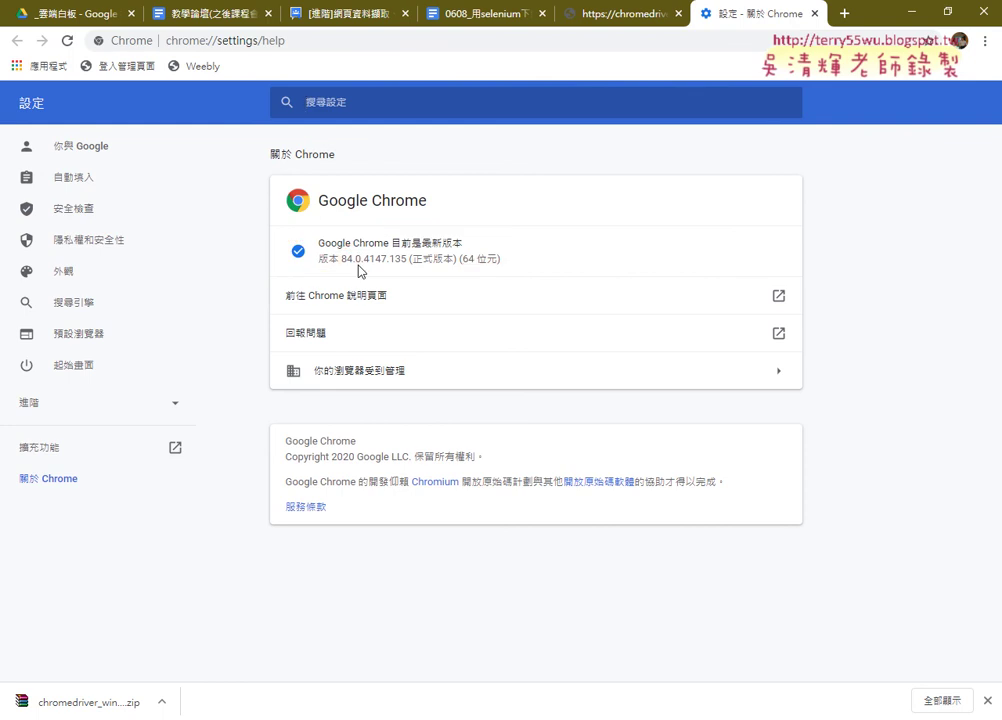
- Close the About page and open the ChromeDriver download index from the notes link
{"action": "left_click", "coordinate": [815, 13]}
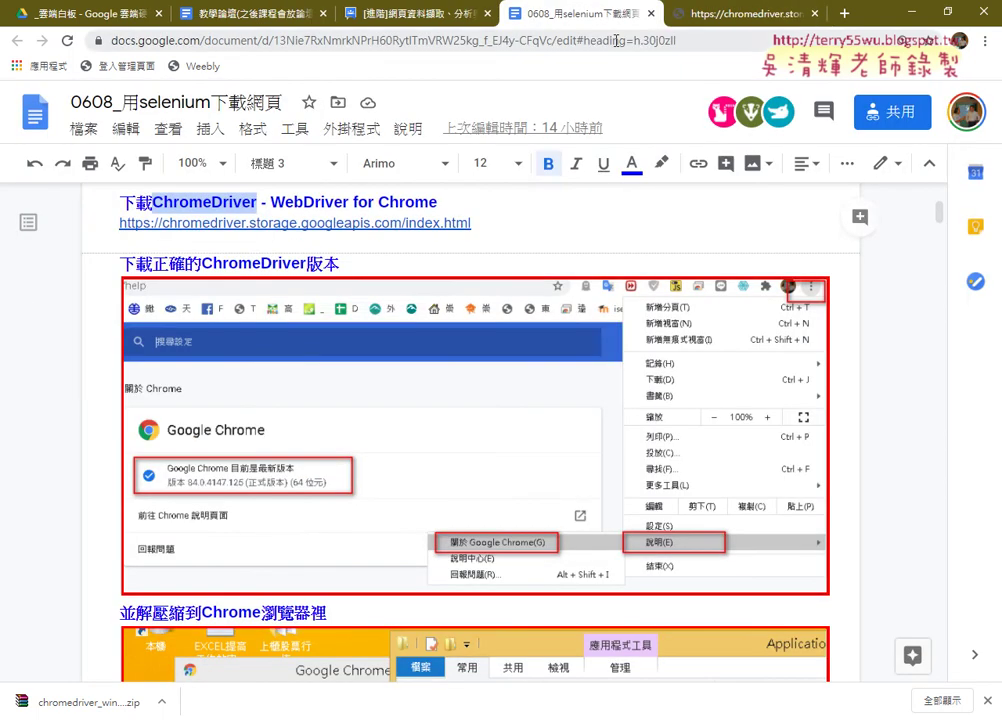
{"action": "left_click", "coordinate": [345, 225]}
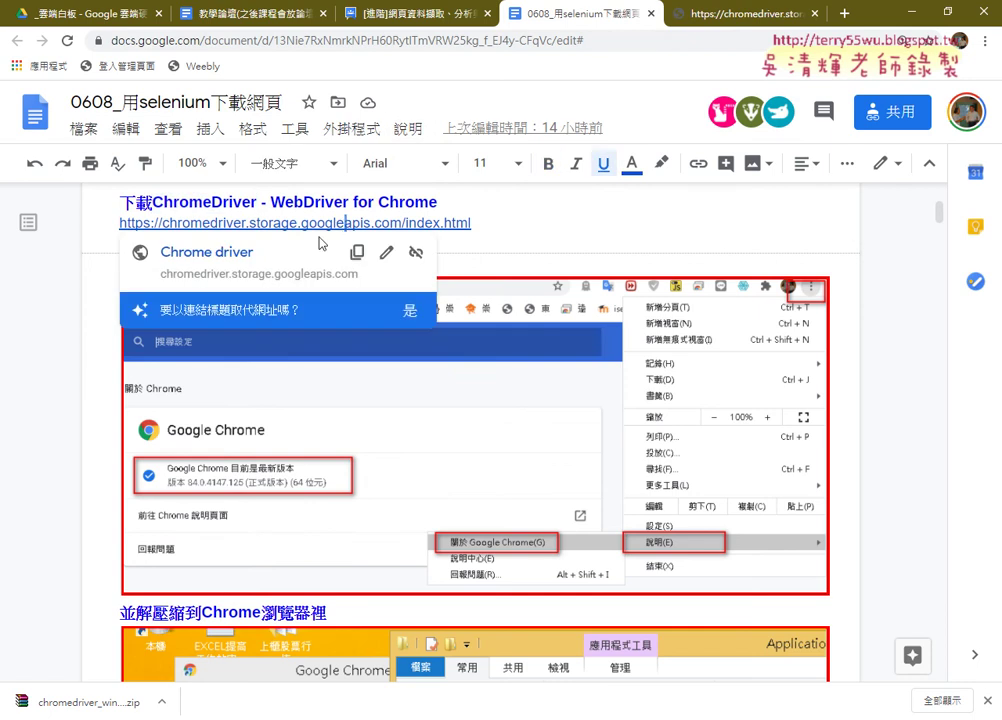
{"action": "left_click", "coordinate": [223, 257]}
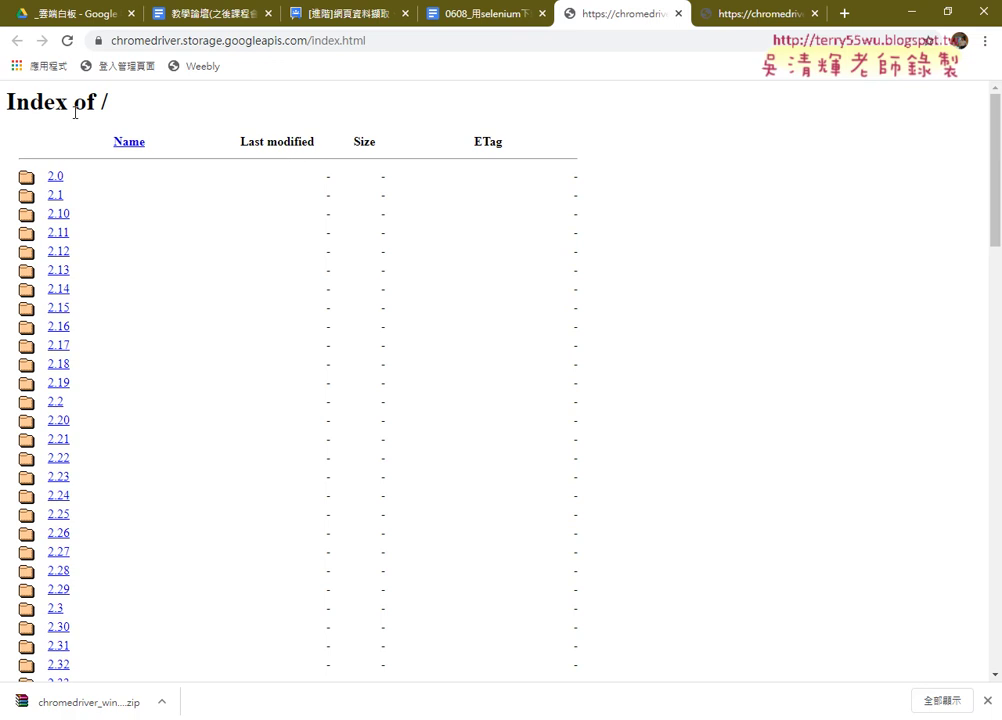
- Scroll the Index of / listing and open the 84.0.4147.30 folder
{"action": "left_click_drag", "start_coordinate": [6, 100], "coordinate": [153, 112]}
{"action": "scroll", "coordinate": [669, 179], "scroll_direction": "down", "scroll_amount": 1}
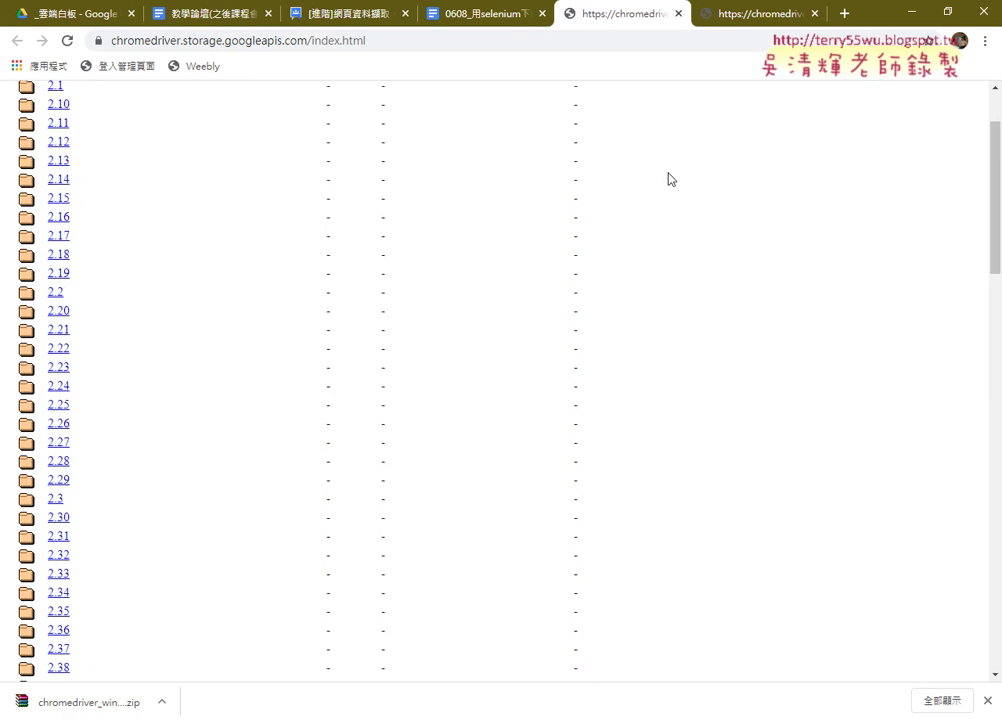
{"action": "scroll", "coordinate": [669, 179], "scroll_direction": "down", "scroll_amount": 6}
{"action": "scroll", "coordinate": [669, 179], "scroll_direction": "down", "scroll_amount": 3}
{"action": "scroll", "coordinate": [669, 179], "scroll_direction": "down", "scroll_amount": 5}
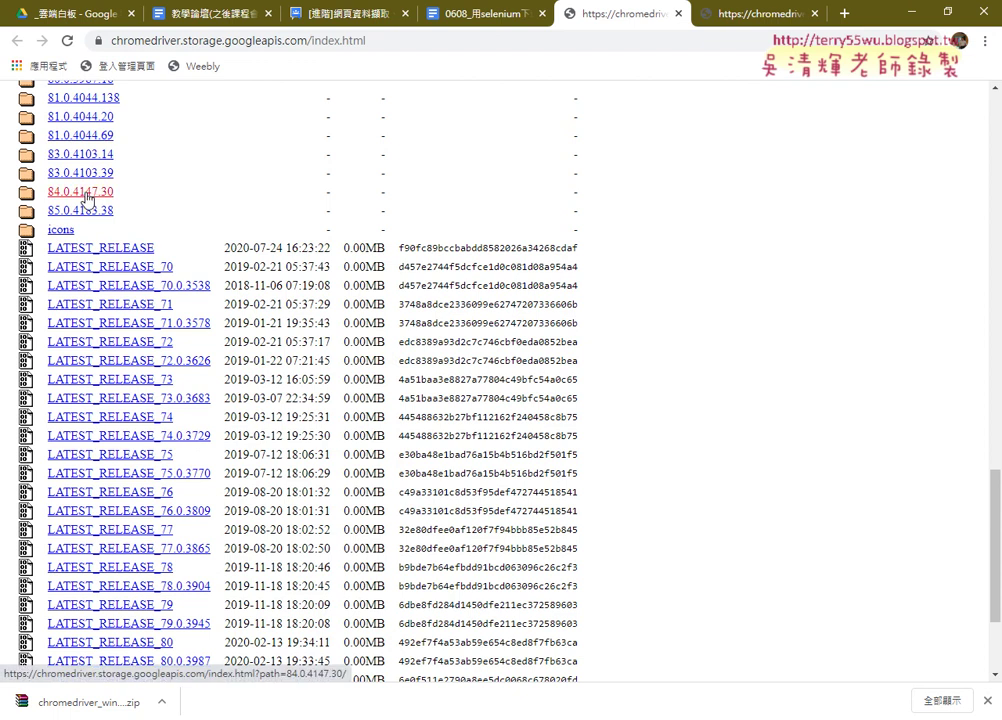
{"action": "left_click", "coordinate": [86, 196]}
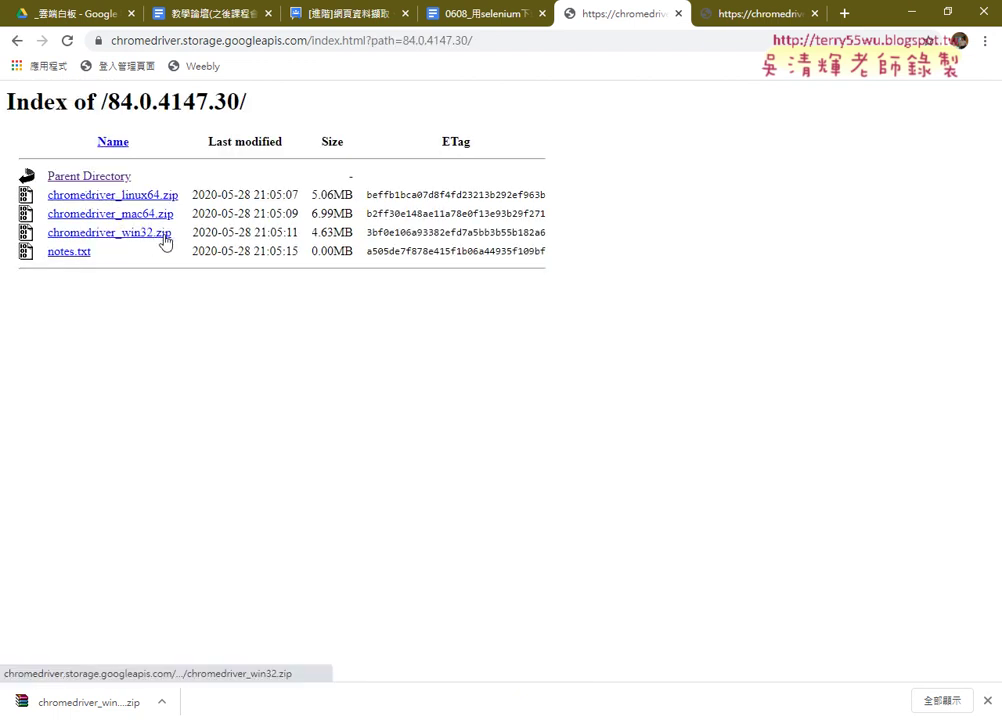
- Highlight the chromedriver_win32.zip row, then open the download shelf menu for the downloaded zip
{"action": "left_click_drag", "start_coordinate": [356, 232], "coordinate": [110, 236]}
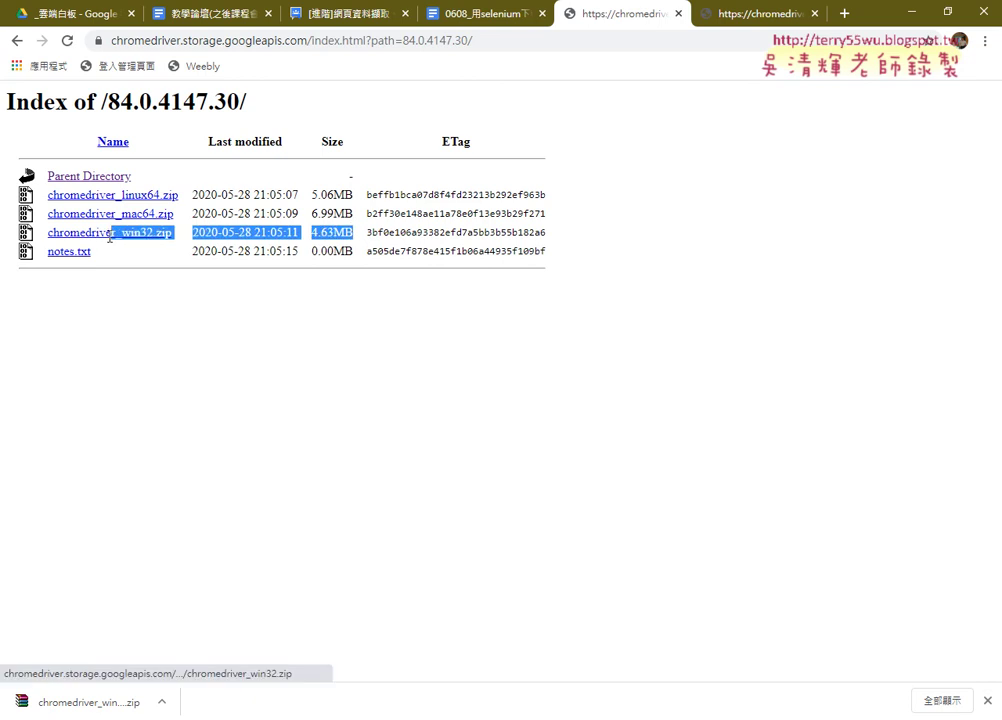
{"action": "left_click", "coordinate": [49, 246]}
{"action": "left_click_drag", "start_coordinate": [353, 233], "coordinate": [49, 233]}
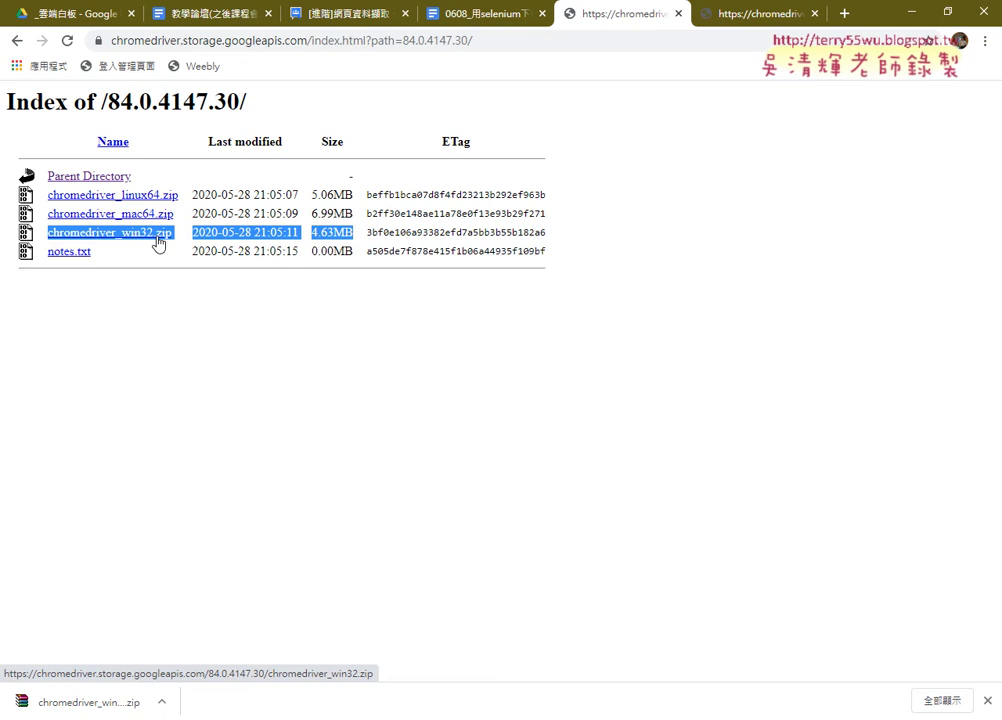
{"action": "left_click", "coordinate": [162, 703]}
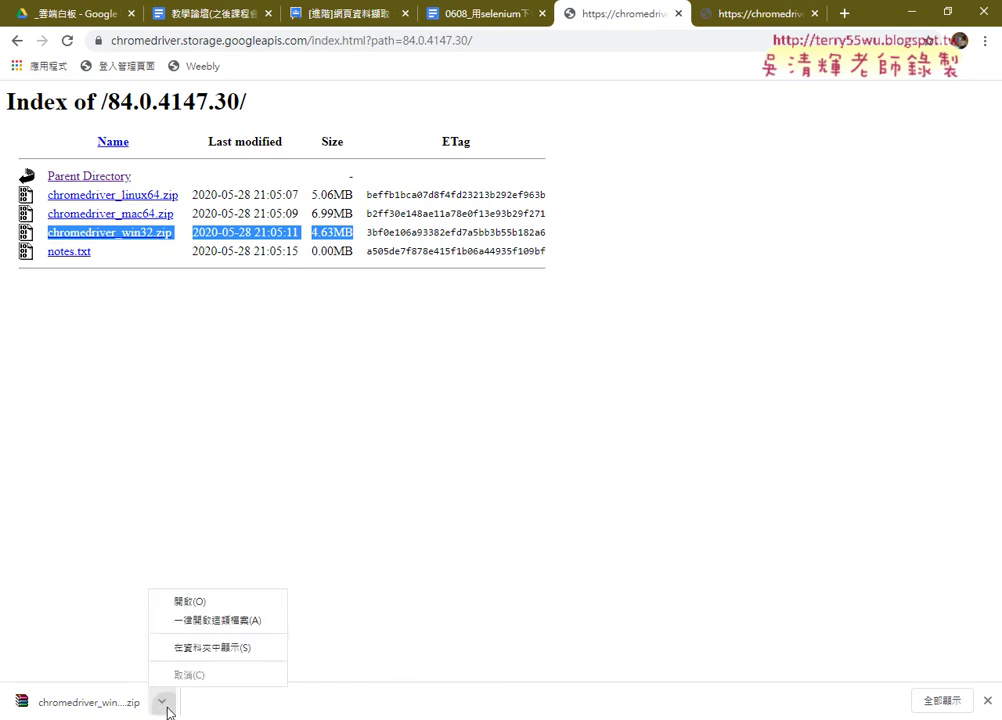
- Show the downloaded zip in the Downloads folder, then start and cancel an extraction
{"action": "left_click", "coordinate": [194, 648]}
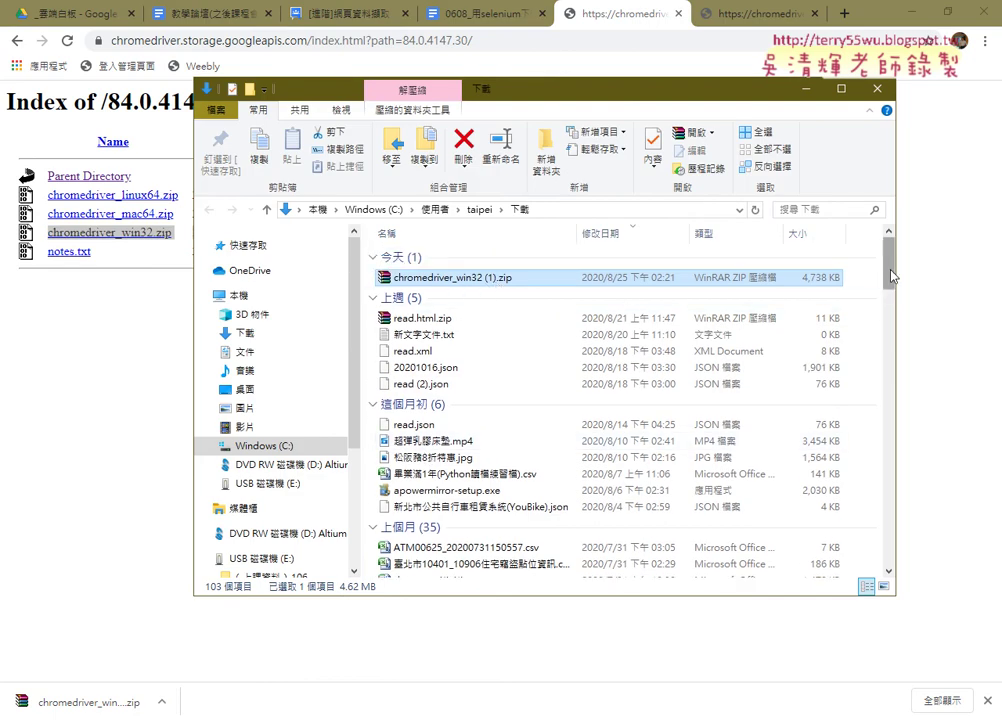
{"action": "double_click", "coordinate": [530, 277]}
{"action": "right_click", "coordinate": [530, 277]}
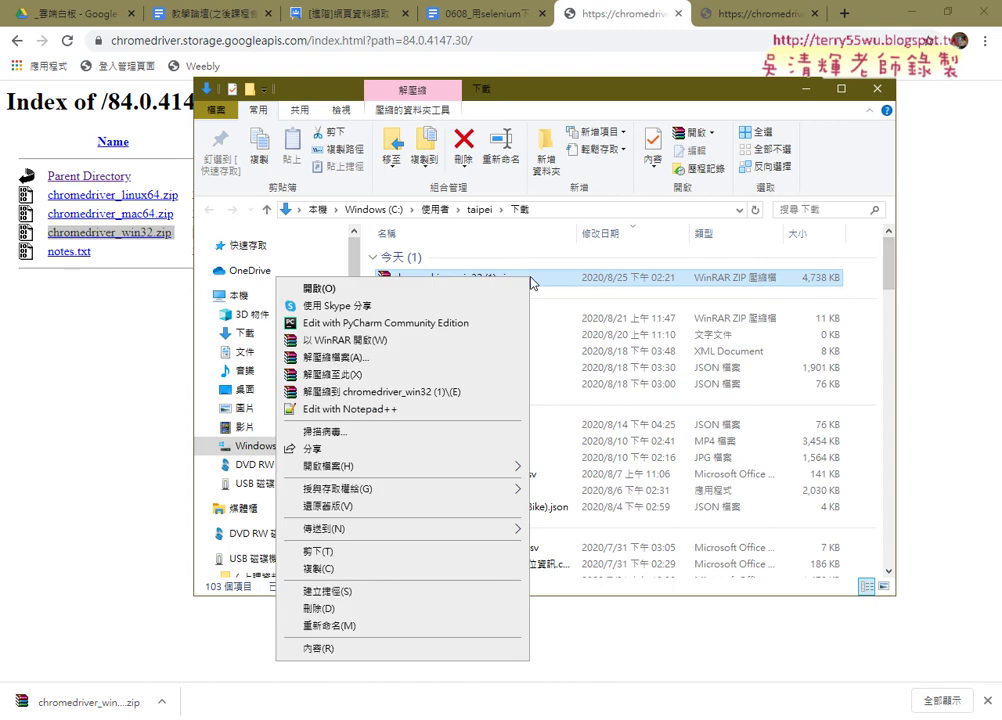
{"action": "left_click", "coordinate": [367, 375]}
{"action": "left_click", "coordinate": [453, 470]}
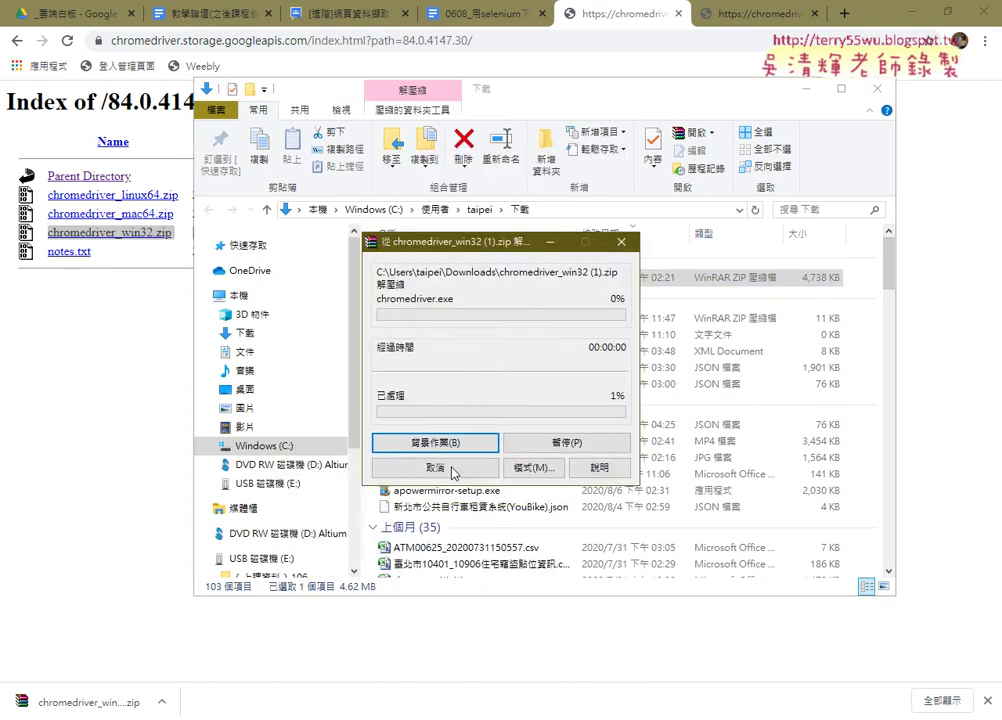
- Re-sort the Downloads folder by modified date and scroll to locate the zip
{"action": "mouse_move", "coordinate": [888, 270]}
{"action": "left_mouse_down"}
{"action": "mouse_move", "coordinate": [918, 560]}
{"action": "mouse_move", "coordinate": [895, 240]}
{"action": "left_mouse_up"}
{"action": "left_click", "coordinate": [613, 234]}
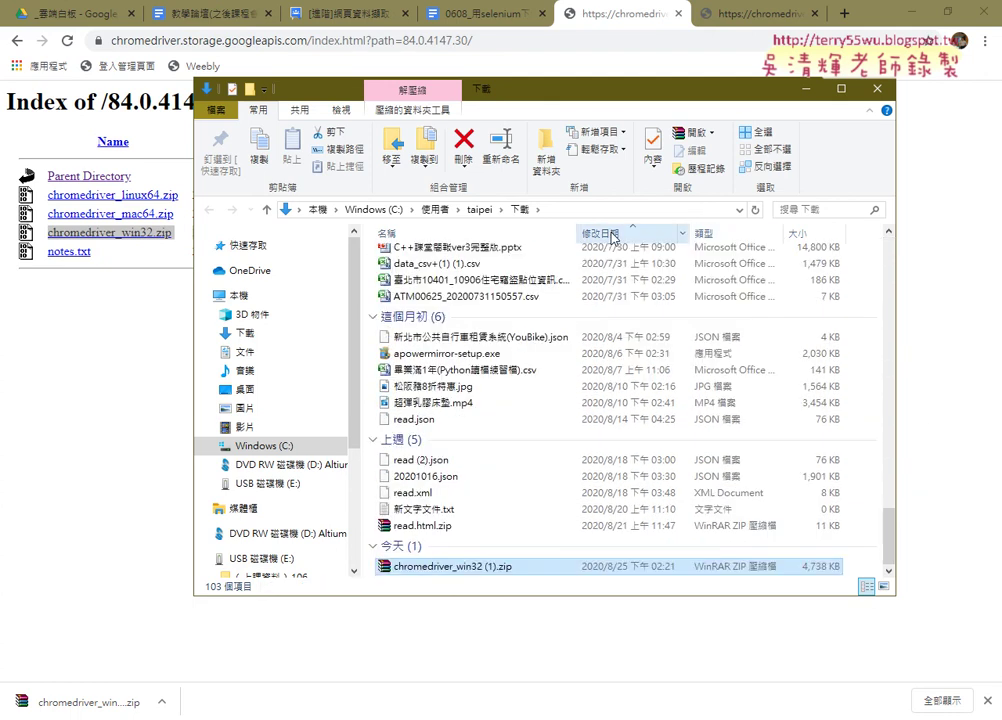
{"action": "left_click", "coordinate": [613, 236]}
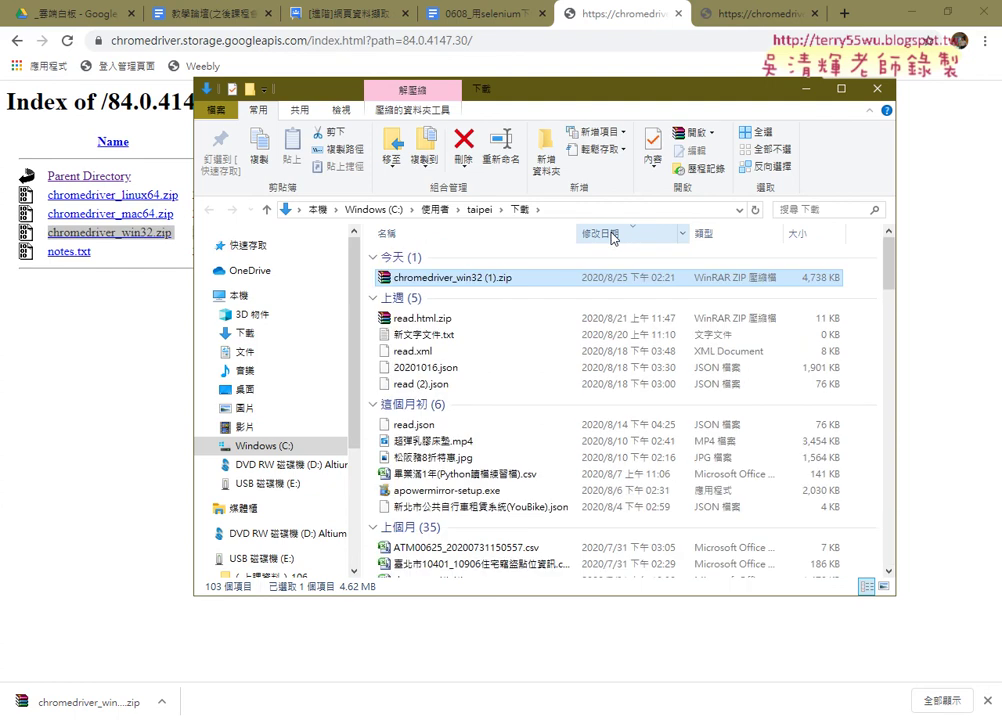
{"action": "scroll", "coordinate": [670, 397], "scroll_direction": "down", "scroll_amount": 2}
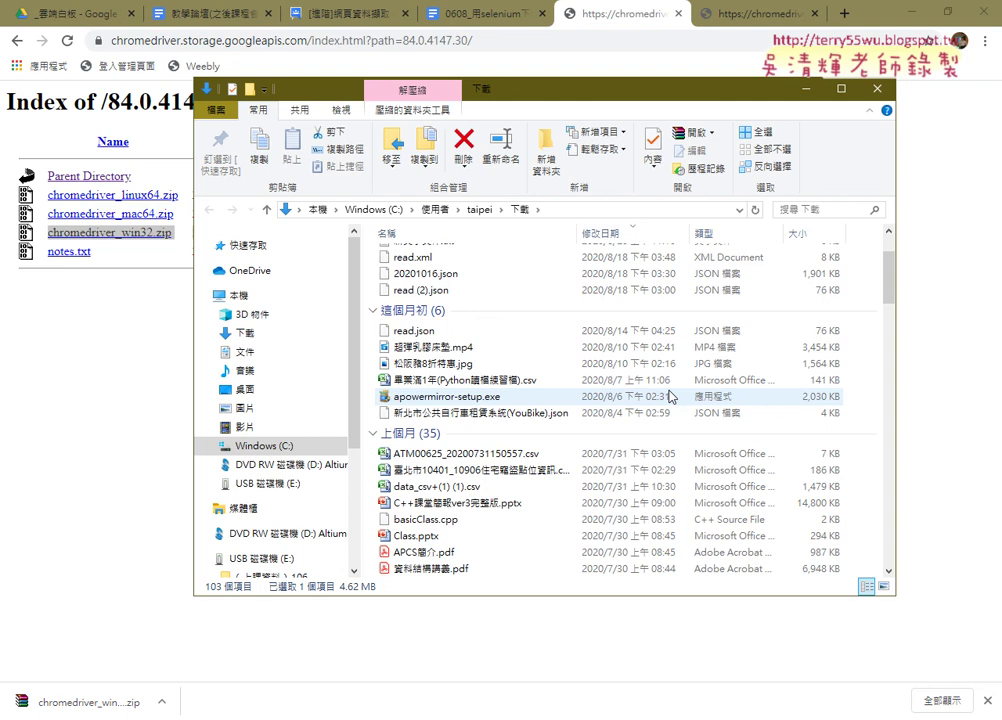
{"action": "scroll", "coordinate": [670, 397], "scroll_direction": "down", "scroll_amount": 2}
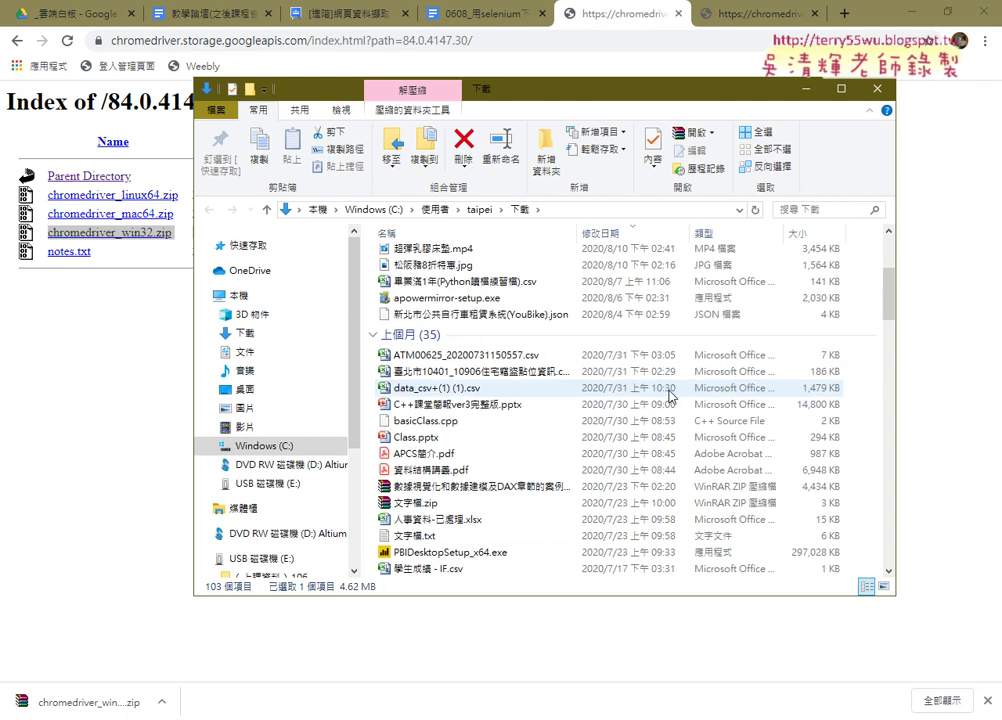
{"action": "scroll", "coordinate": [670, 397], "scroll_direction": "up", "scroll_amount": 2}
{"action": "scroll", "coordinate": [670, 397], "scroll_direction": "up", "scroll_amount": 2}
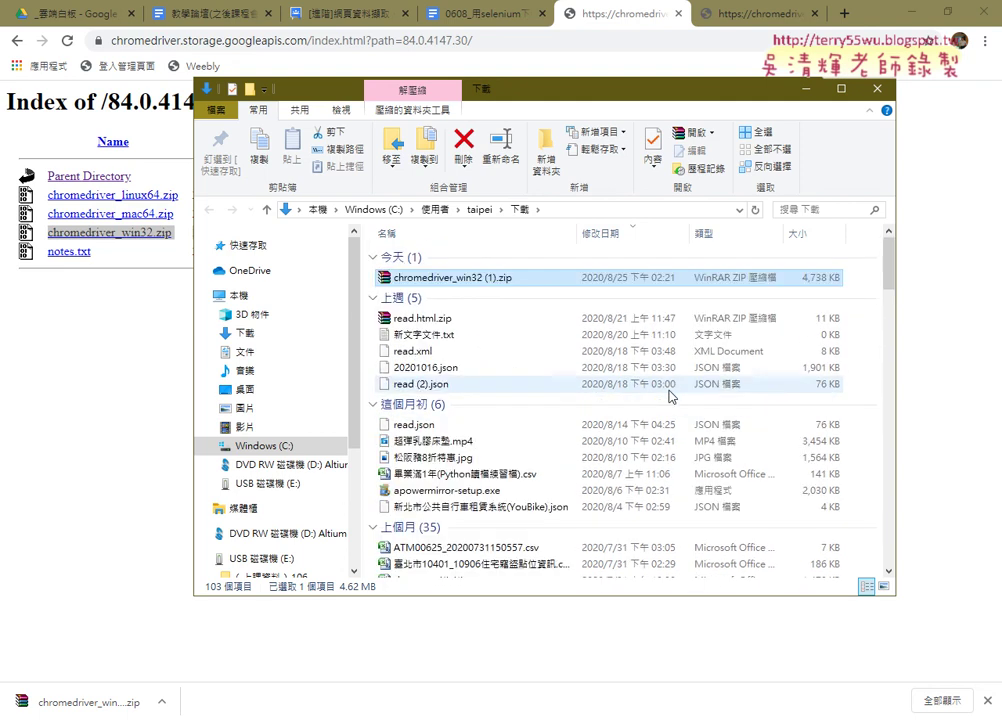
- Extract chromedriver.exe from the zip into Downloads, replacing the older copy
{"action": "double_click", "coordinate": [432, 280]}
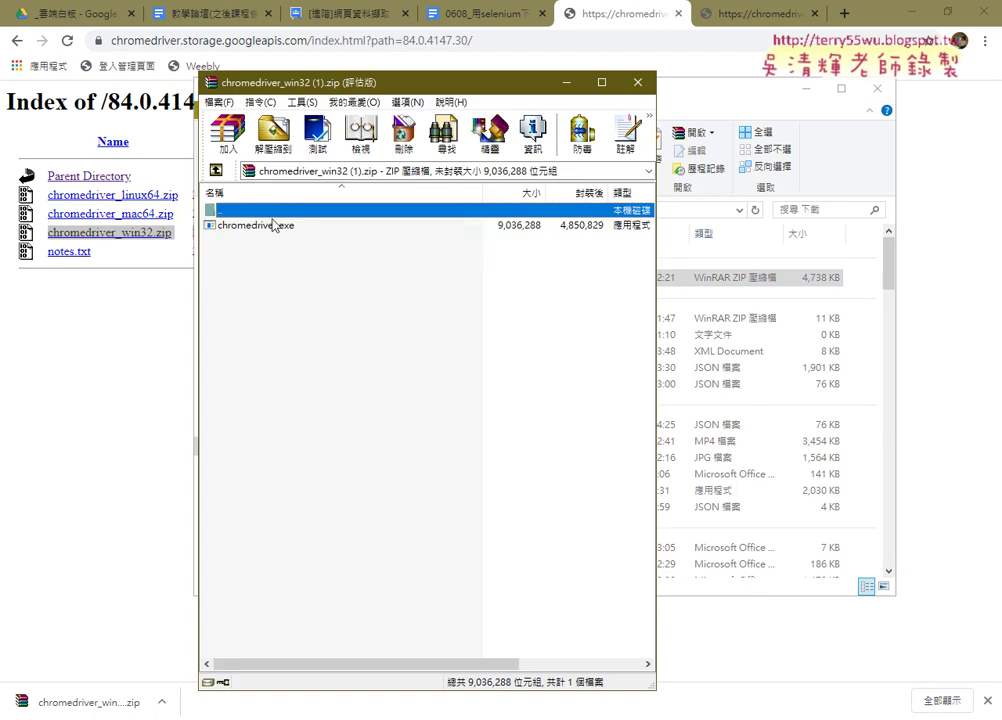
{"action": "left_click_drag", "start_coordinate": [273, 225], "coordinate": [852, 304]}
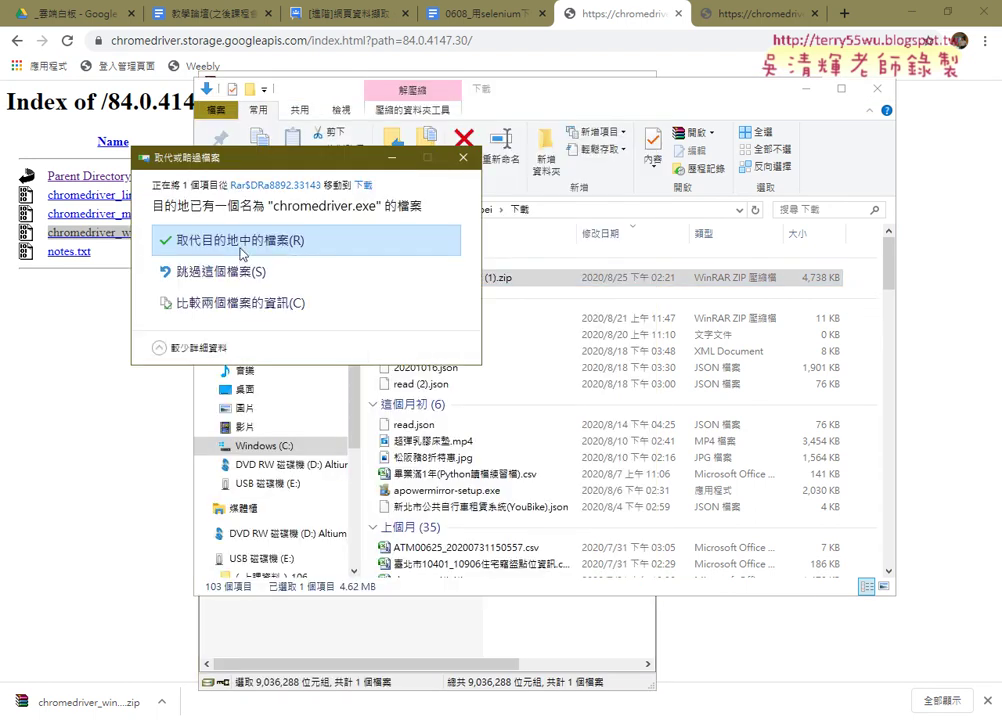
{"action": "left_click", "coordinate": [241, 240]}
{"action": "left_click", "coordinate": [600, 384]}
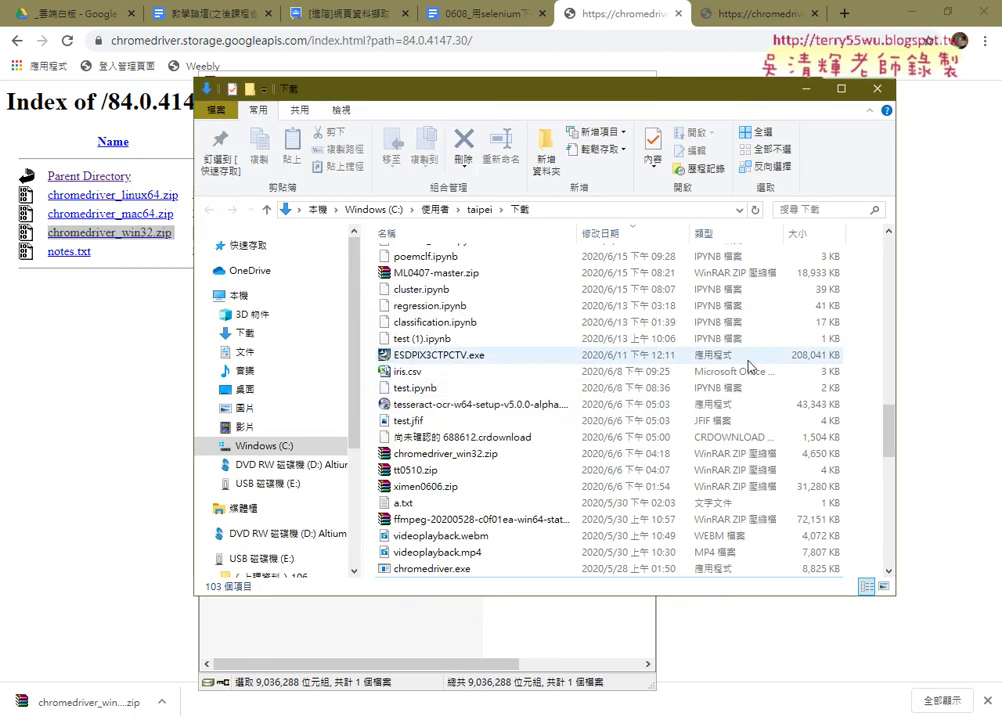
{"action": "left_click", "coordinate": [445, 568]}
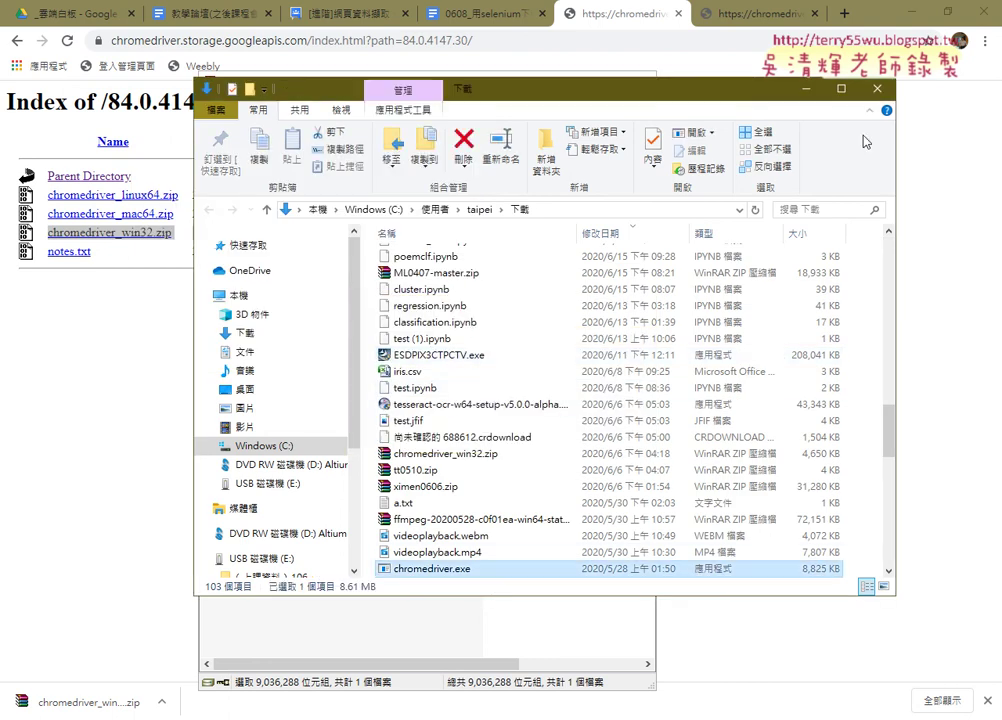
{"action": "left_click", "coordinate": [916, 14]}
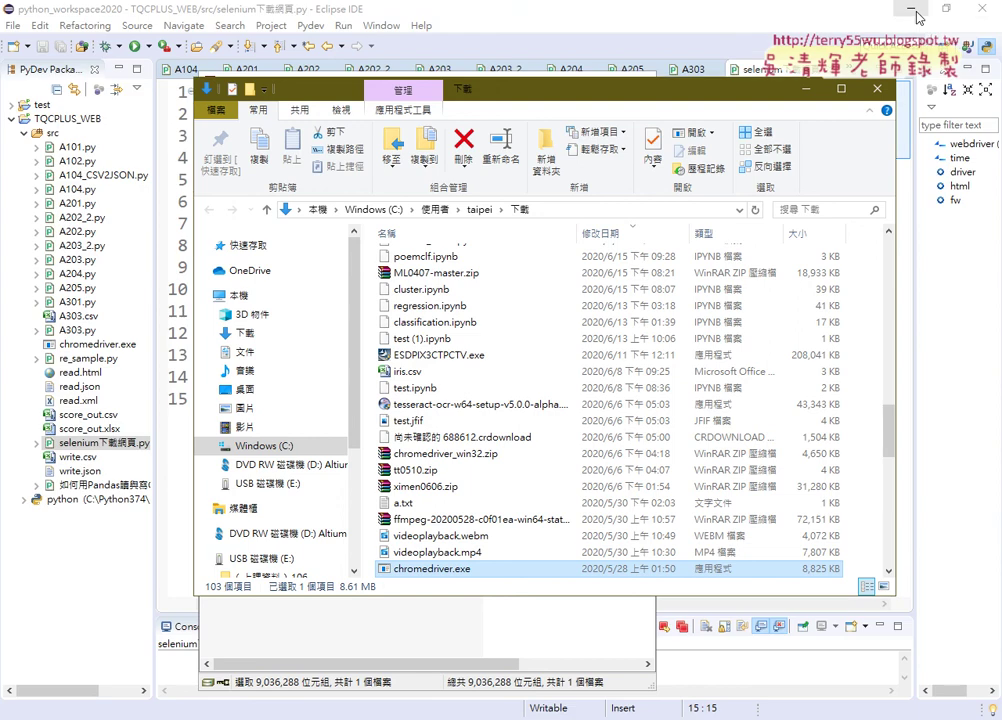
{"action": "left_click_drag", "start_coordinate": [452, 84], "coordinate": [608, 23]}
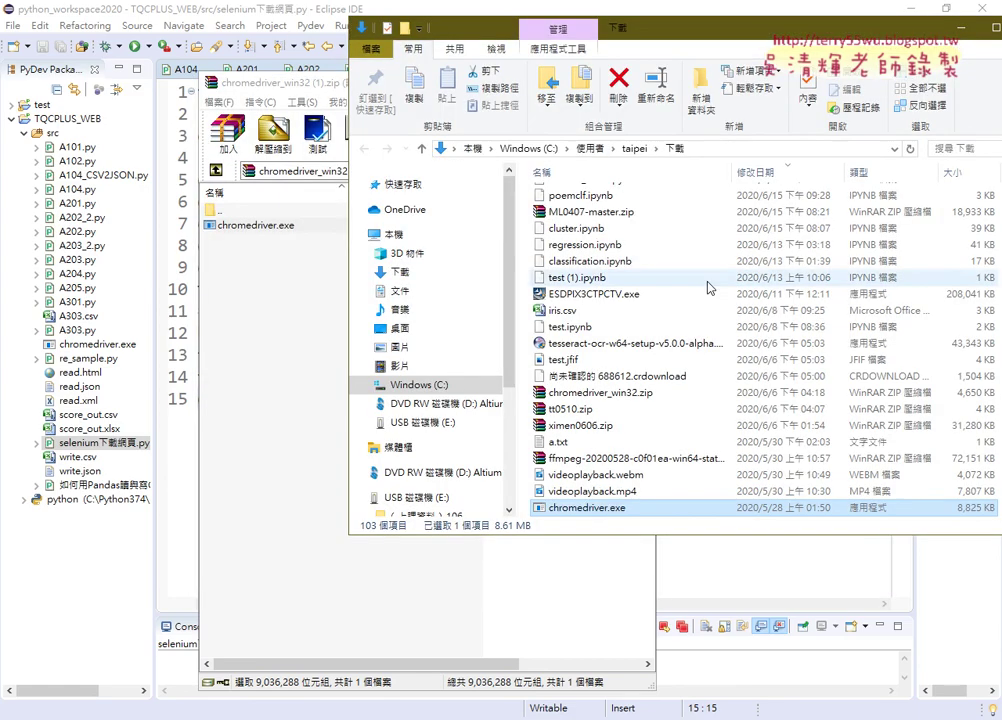
{"action": "scroll", "coordinate": [690, 300], "scroll_direction": "down", "scroll_amount": 1}
{"action": "scroll", "coordinate": [620, 340], "scroll_direction": "down", "scroll_amount": 2}
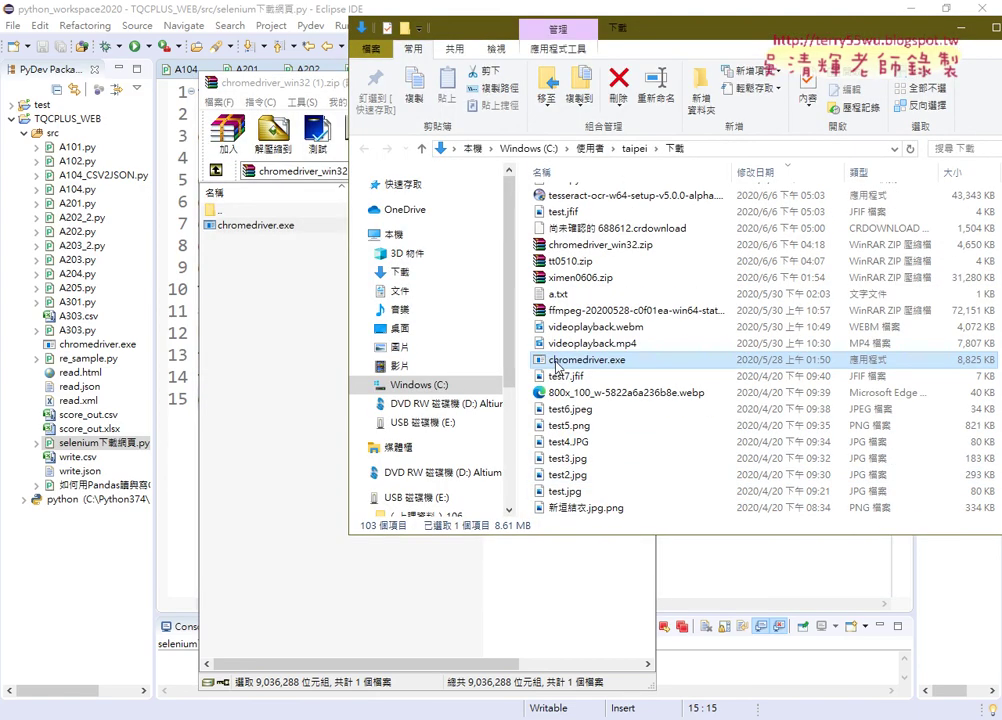
{"action": "left_click_drag", "start_coordinate": [556, 368], "coordinate": [60, 143]}
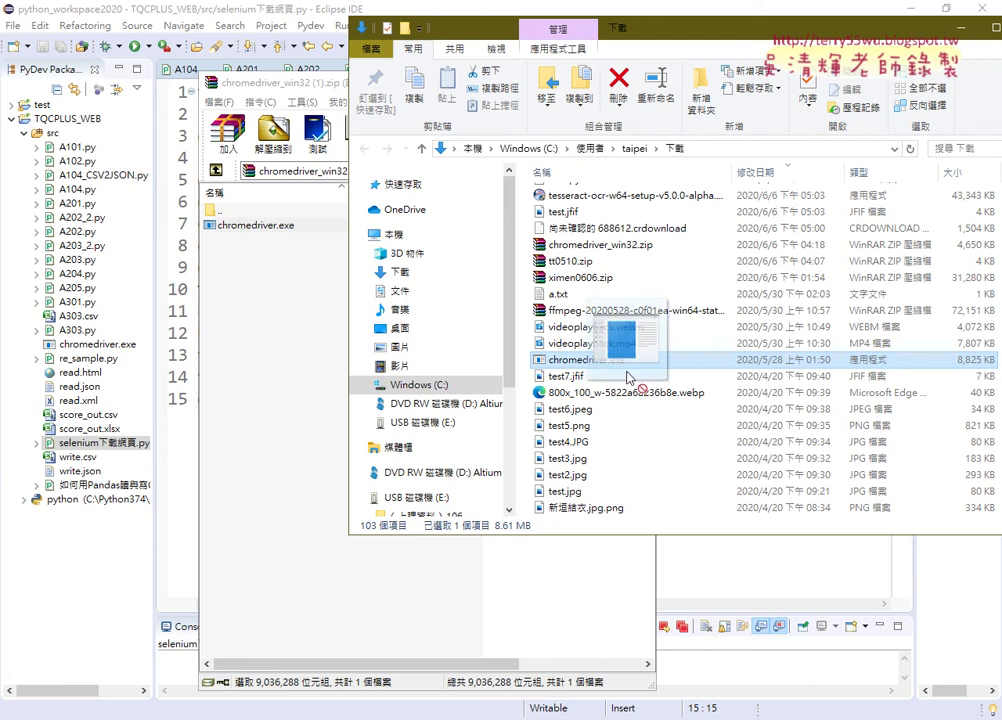
{"action": "left_click_drag", "start_coordinate": [56, 140], "coordinate": [627, 375]}
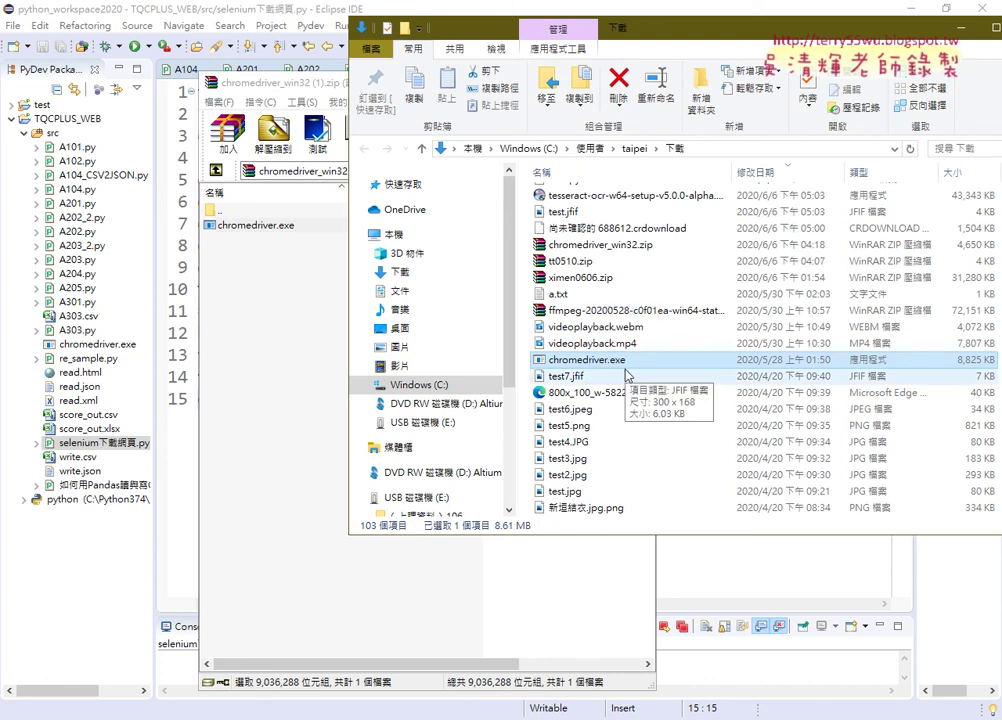
{"action": "left_click_drag", "start_coordinate": [627, 375], "coordinate": [640, 375]}
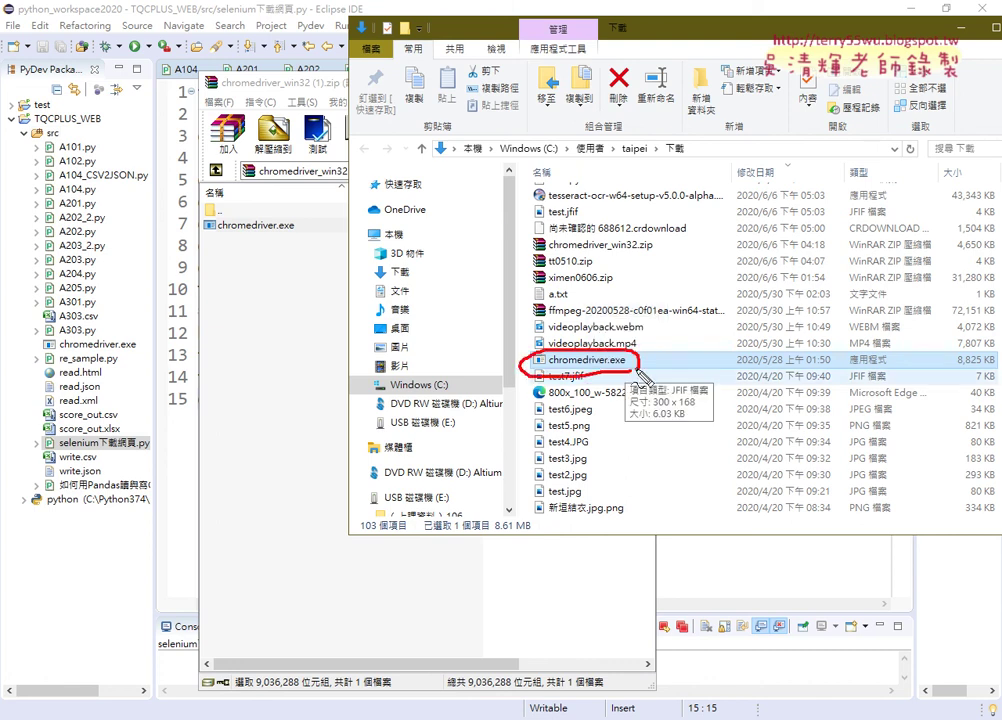
{"action": "left_click_drag", "start_coordinate": [95, 328], "coordinate": [133, 366]}
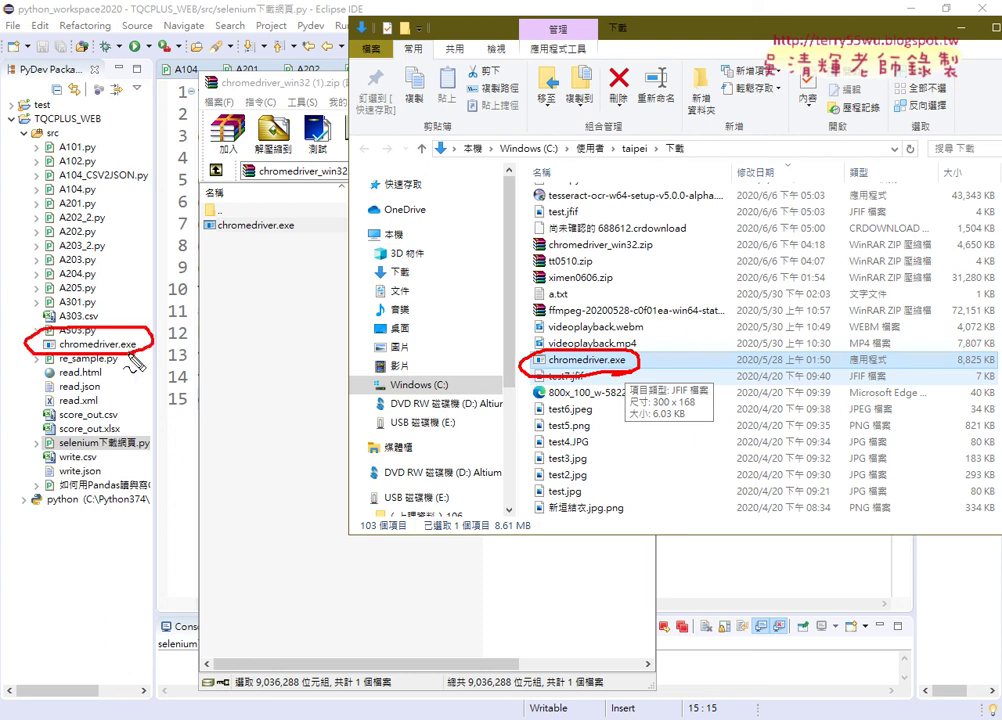
{"action": "left_click_drag", "start_coordinate": [522, 362], "coordinate": [48, 129]}
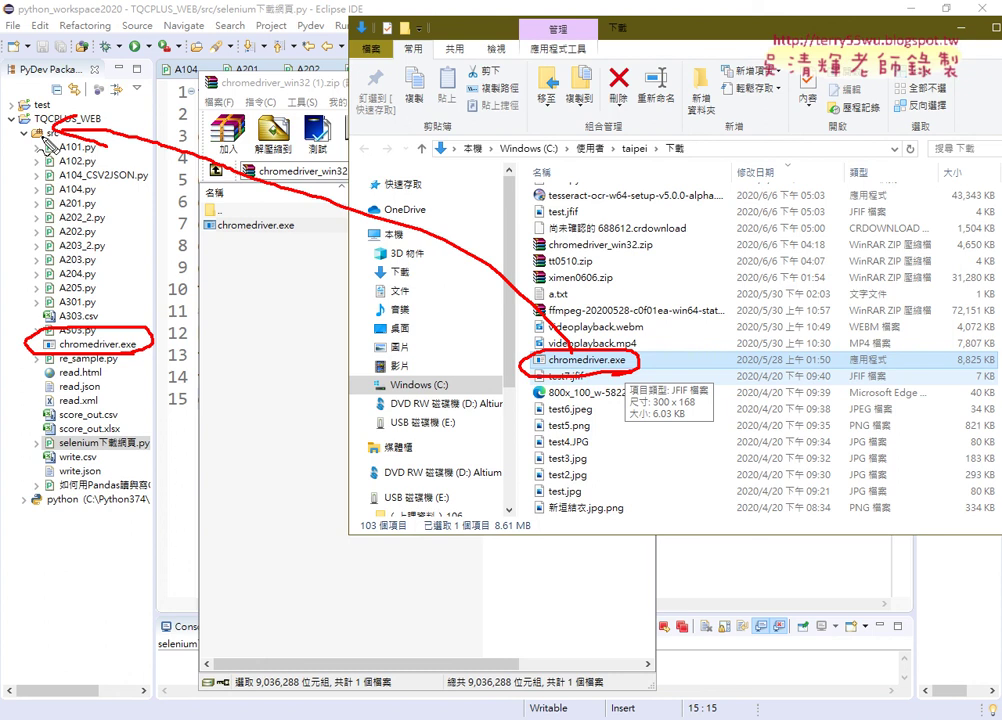
{"action": "left_click_drag", "start_coordinate": [58, 130], "coordinate": [96, 310]}
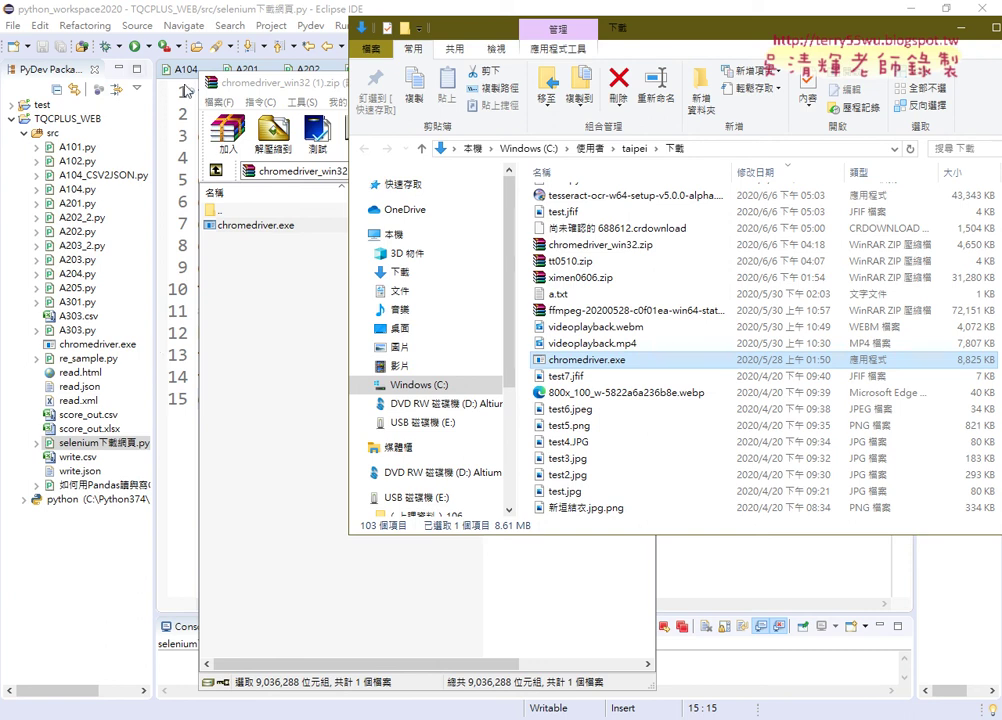
{"action": "left_click", "coordinate": [205, 77]}
- Confirm Chrome version 84.0.4147.135 via 說明 > 關於 Google Chrome, close it, and minimize Chrome
{"action": "left_click", "coordinate": [240, 197]}
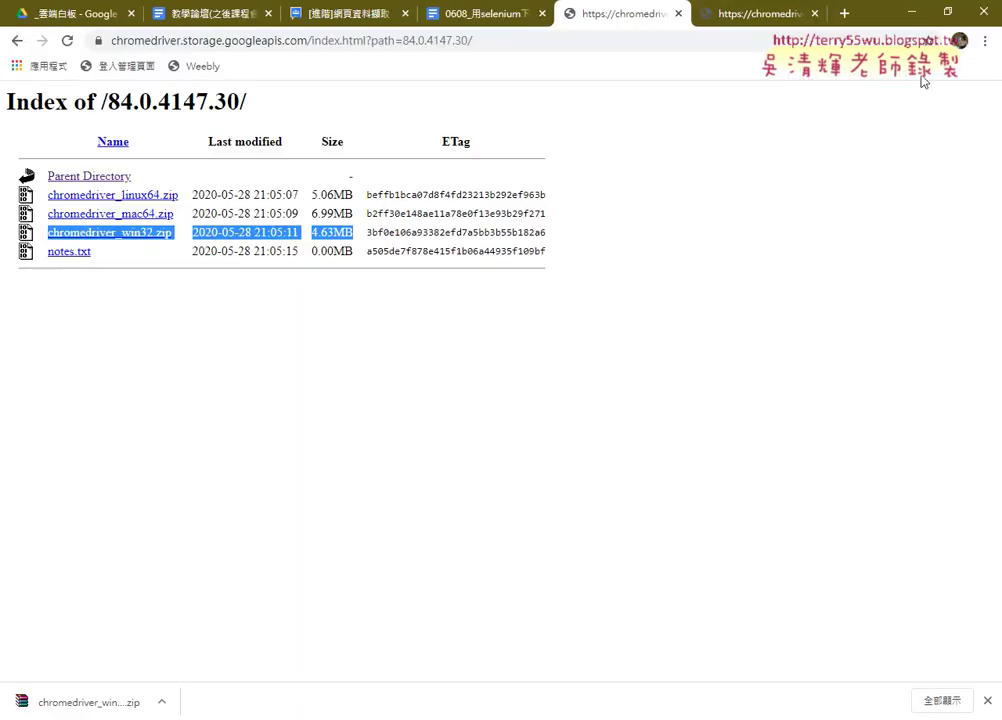
{"action": "left_click", "coordinate": [987, 43]}
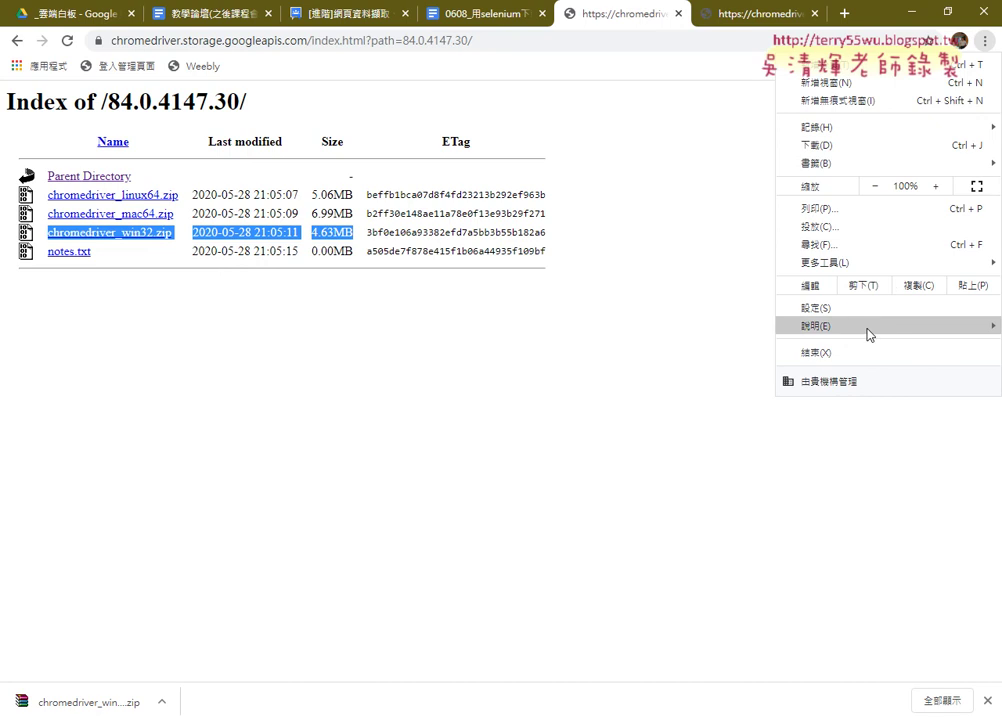
{"action": "mouse_move", "coordinate": [868, 326]}
{"action": "left_click", "coordinate": [700, 330]}
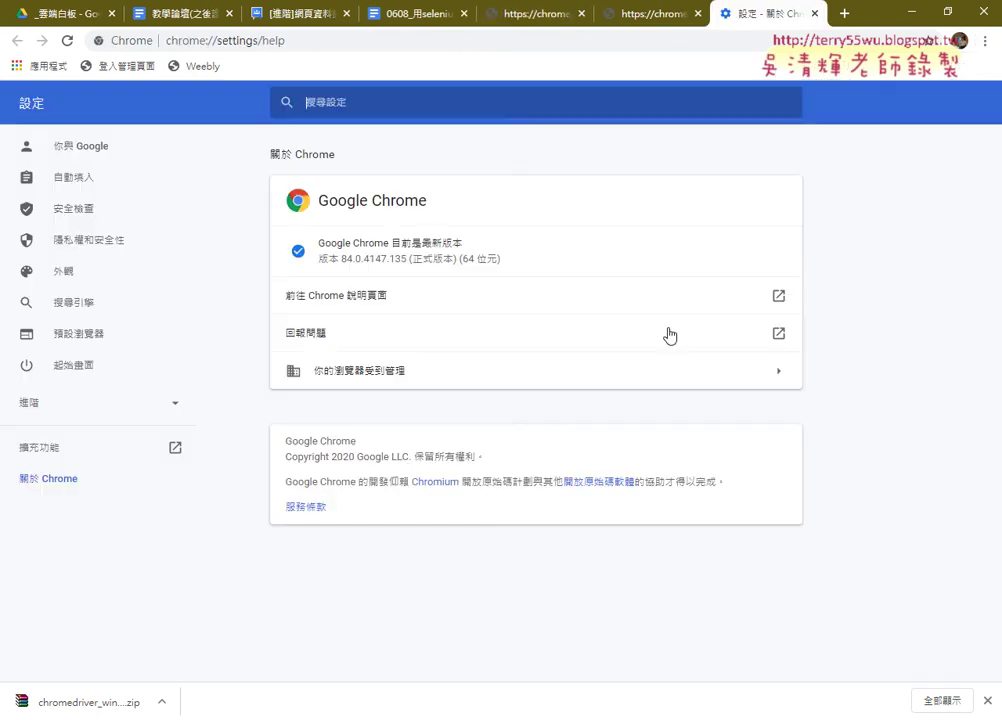
{"action": "left_click", "coordinate": [815, 13]}
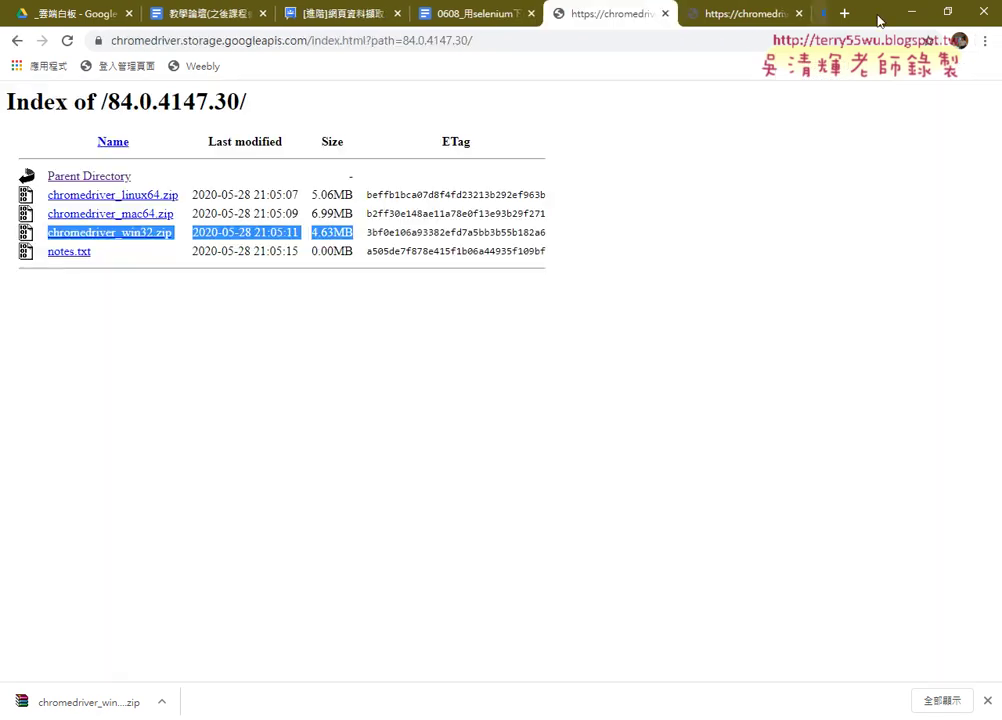
{"action": "left_click", "coordinate": [911, 11]}
- Copy the module name 'selenium' from the line-1 import, then bring up the Command Prompt console
{"action": "left_click", "coordinate": [296, 114]}
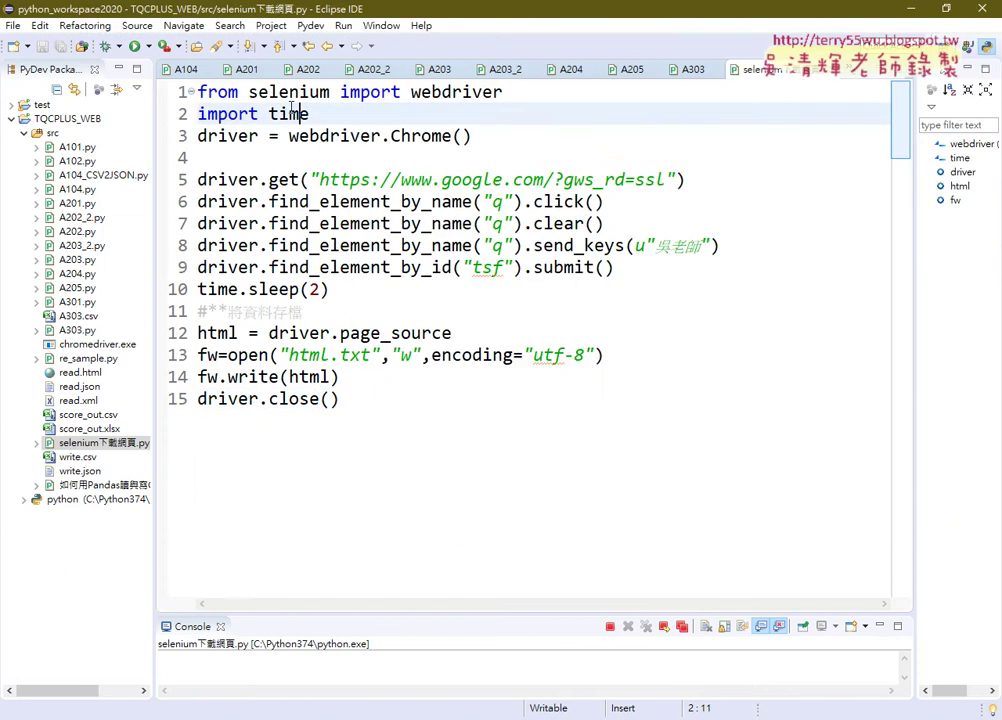
{"action": "left_click_drag", "start_coordinate": [248, 91], "coordinate": [329, 91]}
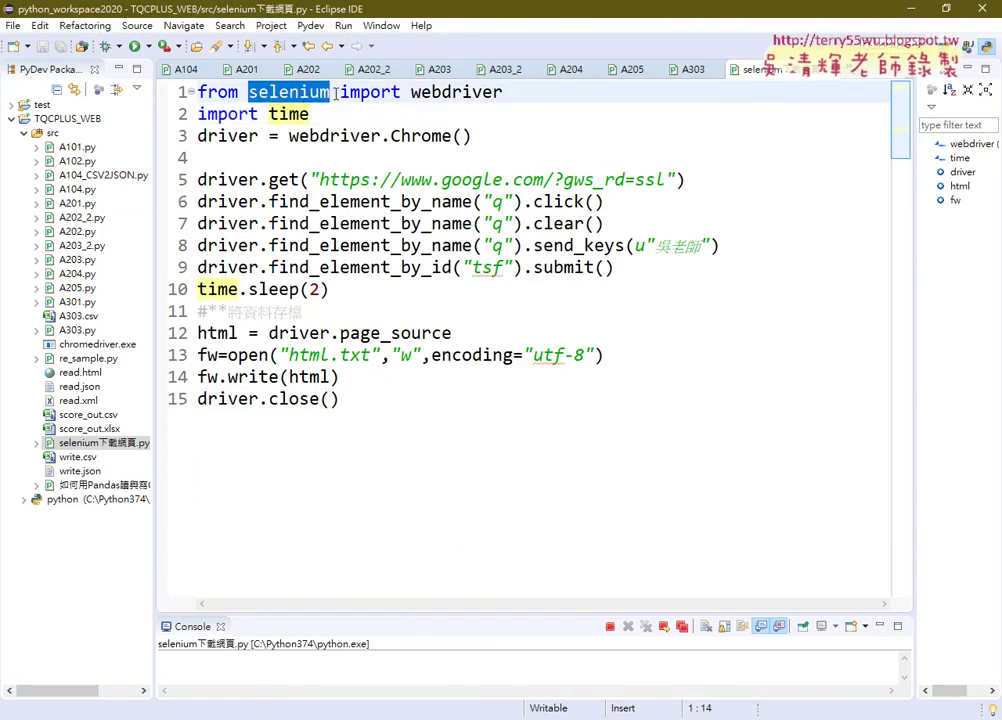
{"action": "right_click", "coordinate": [300, 91]}
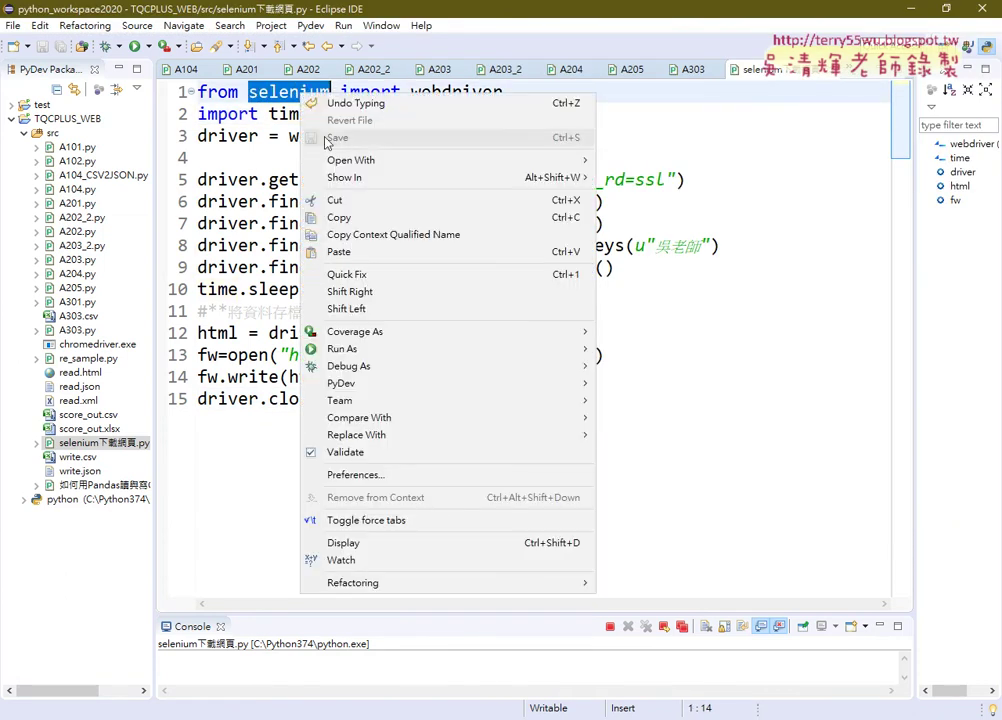
{"action": "left_click", "coordinate": [357, 218]}
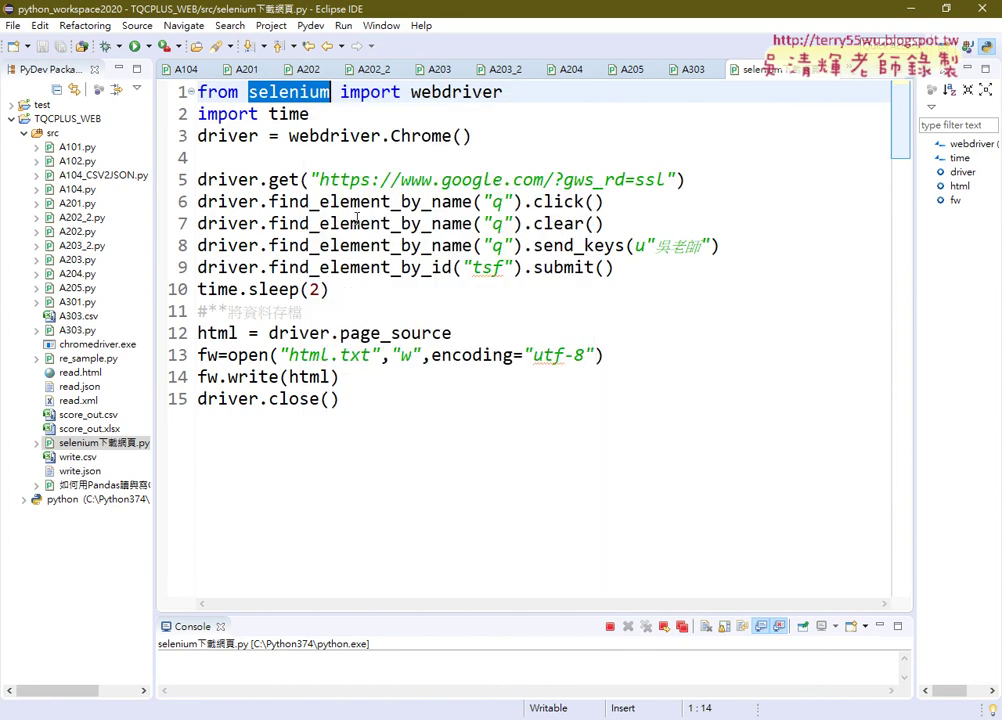
{"action": "left_click", "coordinate": [414, 671]}
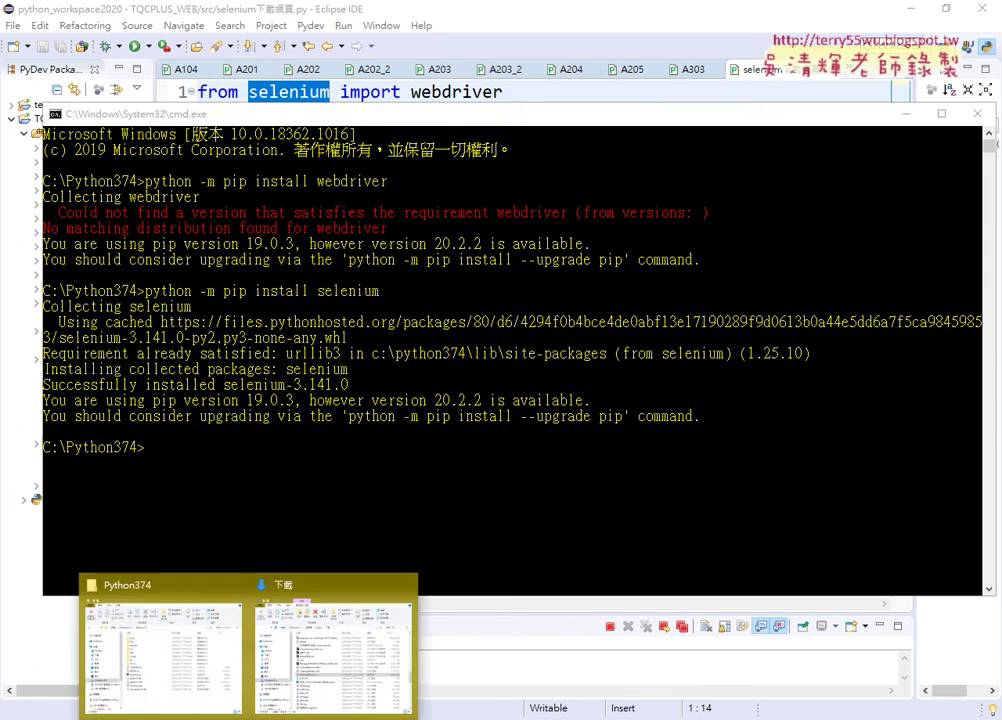
- Check the Python374 folder path, select the 'python -m pip install selenium' line, then return to Eclipse
{"action": "left_click", "coordinate": [150, 646]}
{"action": "left_click", "coordinate": [477, 192]}
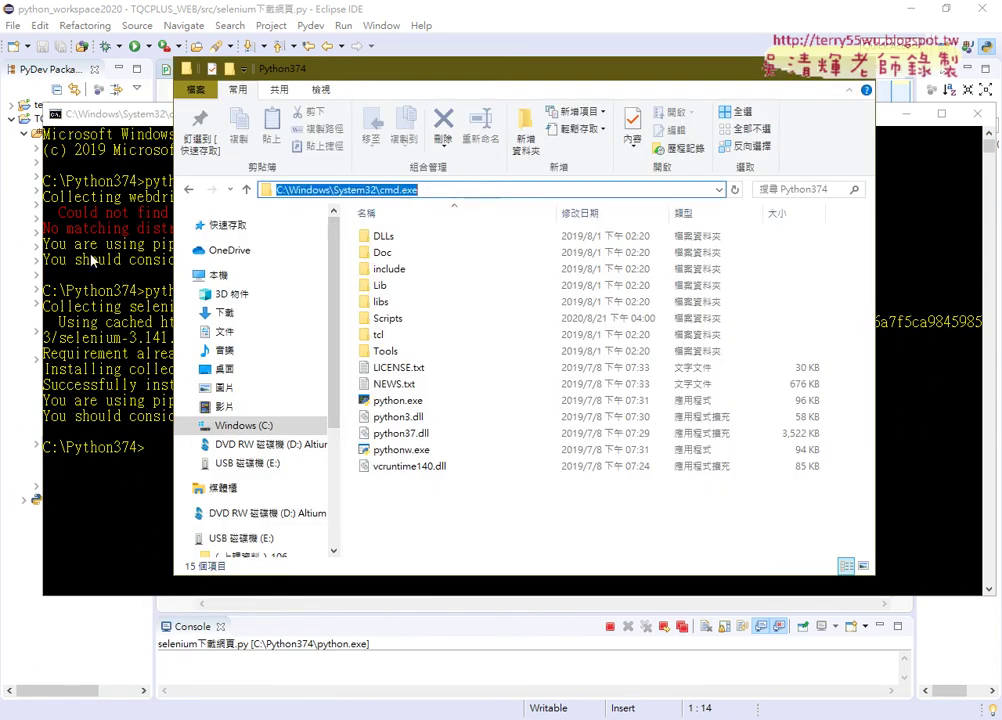
{"action": "left_click", "coordinate": [165, 300]}
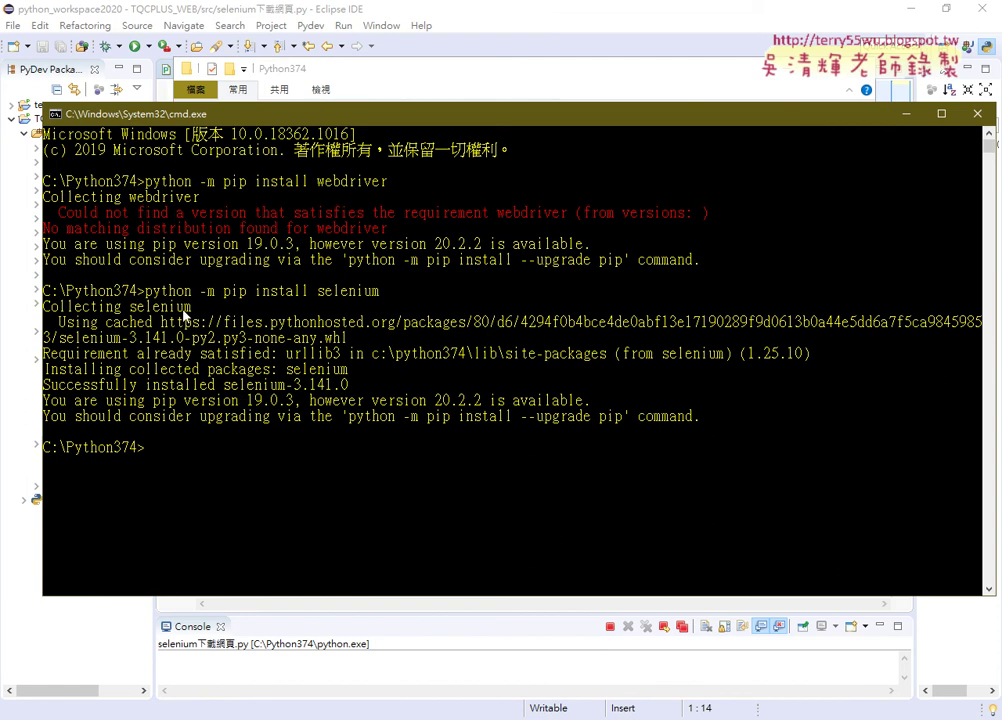
{"action": "left_click_drag", "start_coordinate": [145, 291], "coordinate": [383, 294]}
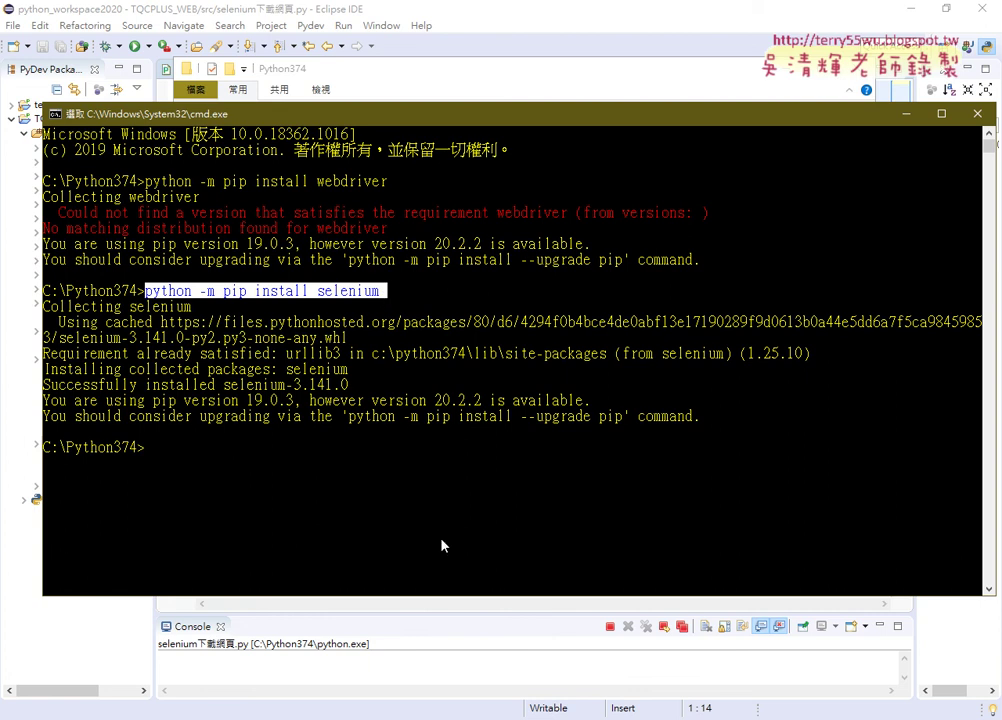
{"action": "left_click", "coordinate": [457, 667]}
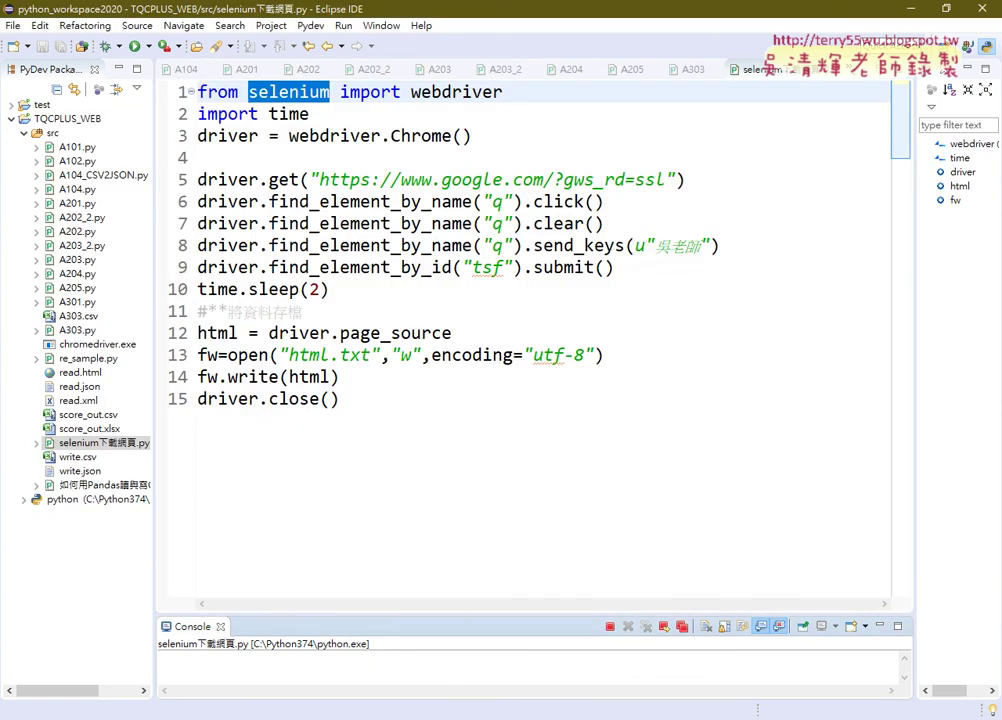
- Scroll the 0608_用selenium下載網頁 notes down to the Python Selenium code and select the whole listing
{"action": "left_click", "coordinate": [256, 510]}
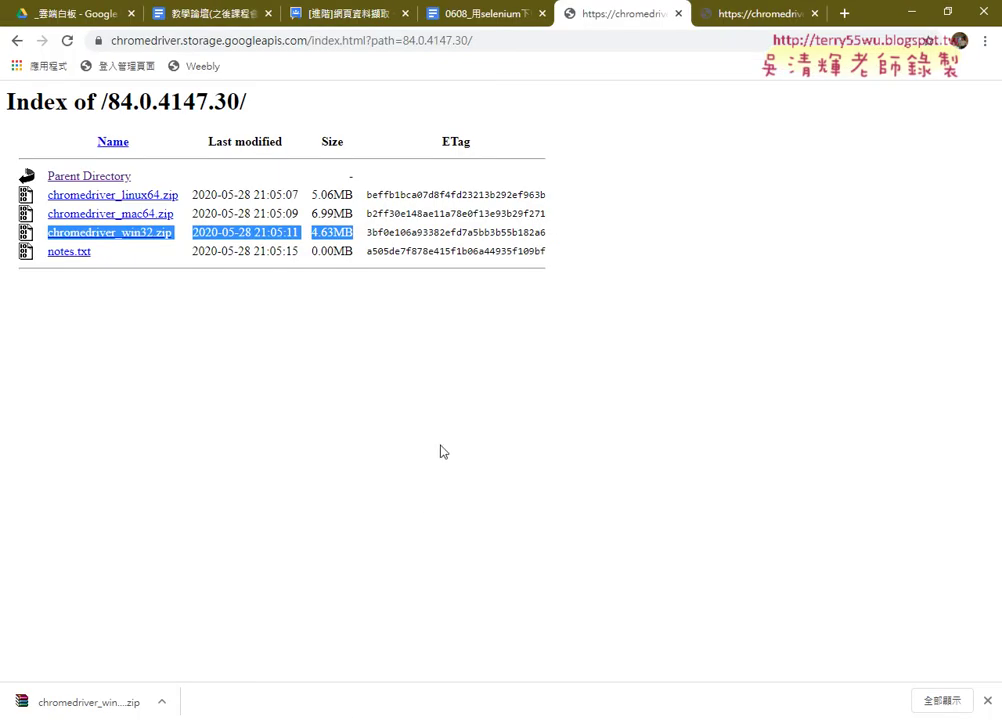
{"action": "left_click", "coordinate": [476, 16]}
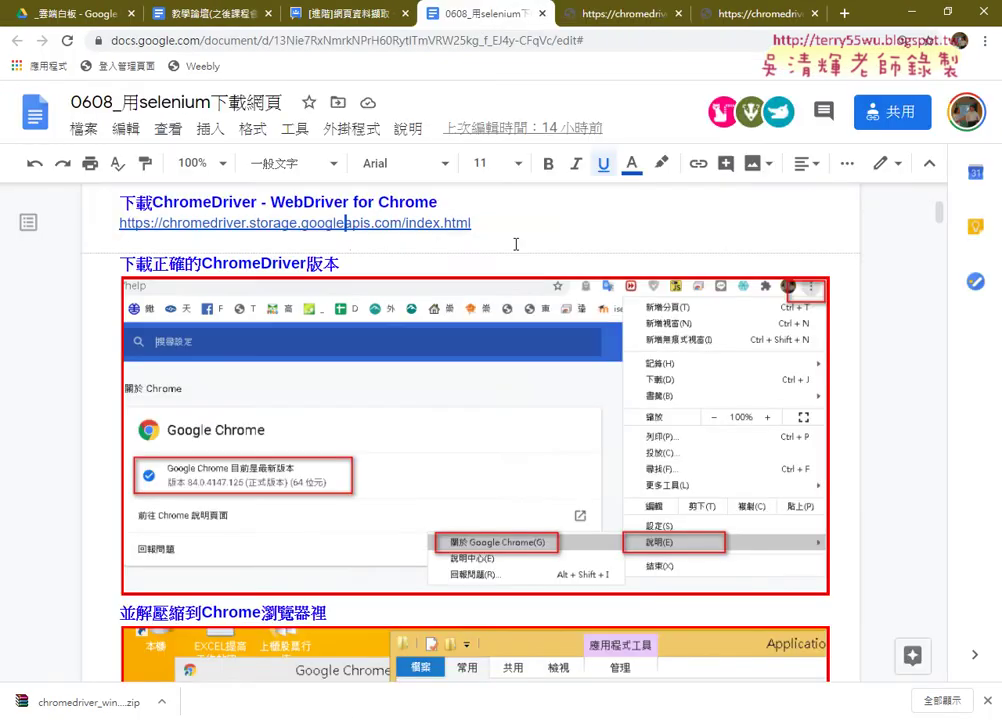
{"action": "scroll", "coordinate": [521, 277], "scroll_direction": "down", "scroll_amount": 2}
{"action": "scroll", "coordinate": [521, 277], "scroll_direction": "down", "scroll_amount": 2}
{"action": "scroll", "coordinate": [521, 277], "scroll_direction": "down", "scroll_amount": 3}
{"action": "scroll", "coordinate": [521, 277], "scroll_direction": "down", "scroll_amount": 3}
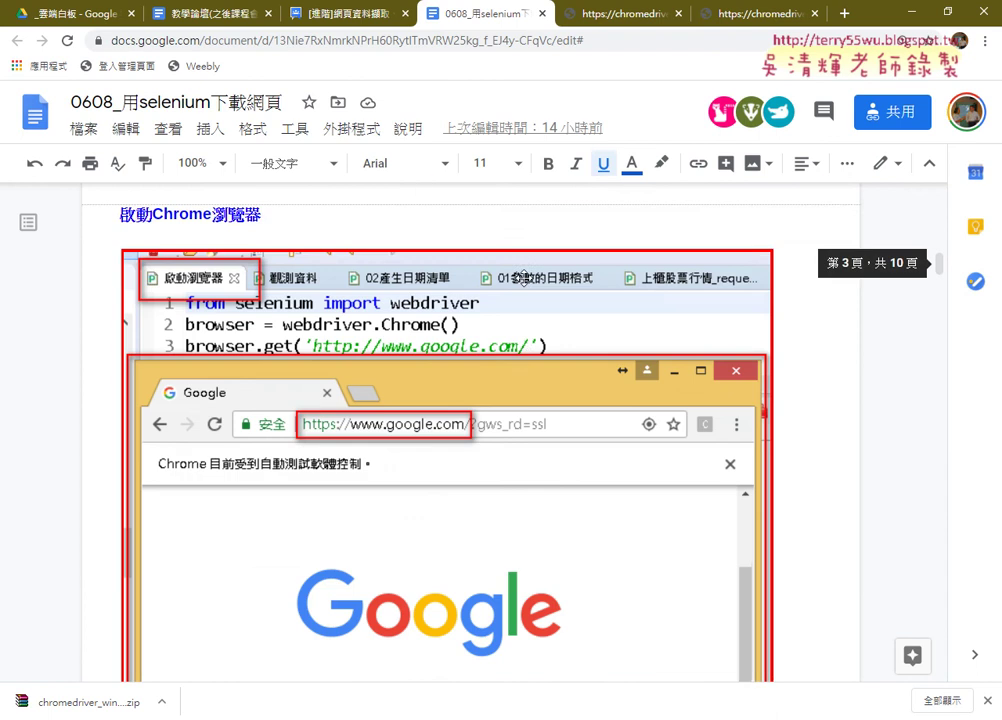
{"action": "scroll", "coordinate": [523, 277], "scroll_direction": "down", "scroll_amount": 1}
{"action": "scroll", "coordinate": [523, 277], "scroll_direction": "down", "scroll_amount": 1}
{"action": "scroll", "coordinate": [523, 277], "scroll_direction": "down", "scroll_amount": 1}
{"action": "scroll", "coordinate": [523, 277], "scroll_direction": "down", "scroll_amount": 1}
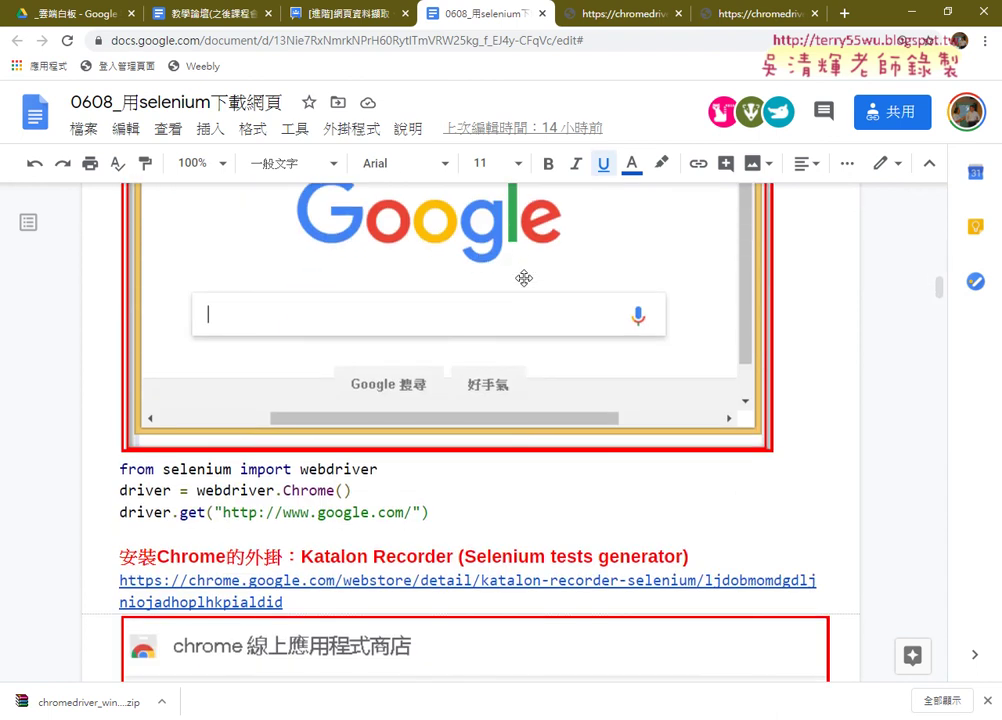
{"action": "scroll", "coordinate": [523, 277], "scroll_direction": "down", "scroll_amount": 1}
{"action": "scroll", "coordinate": [523, 277], "scroll_direction": "up", "scroll_amount": 1}
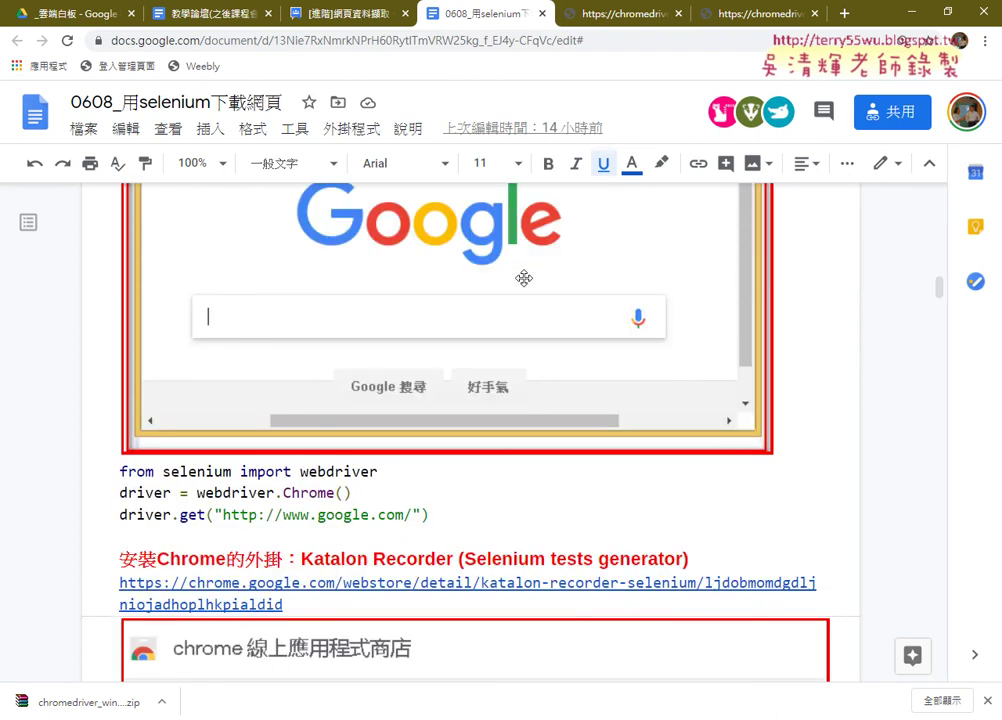
{"action": "scroll", "coordinate": [523, 277], "scroll_direction": "down", "scroll_amount": 3}
{"action": "scroll", "coordinate": [523, 277], "scroll_direction": "down", "scroll_amount": 4}
{"action": "scroll", "coordinate": [523, 277], "scroll_direction": "down", "scroll_amount": 1}
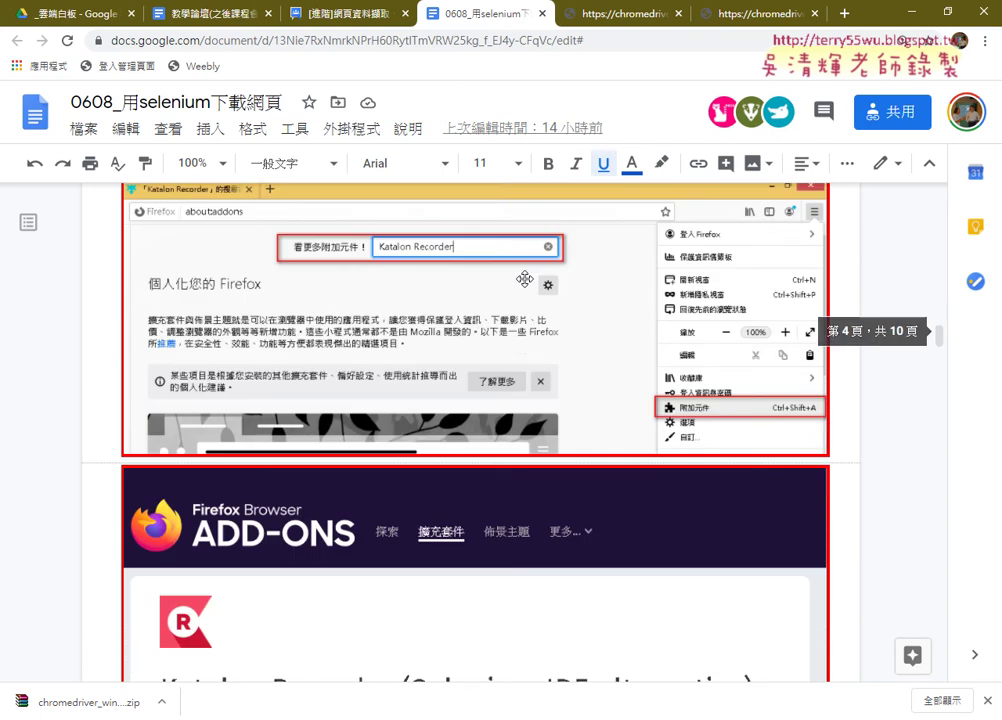
{"action": "scroll", "coordinate": [523, 277], "scroll_direction": "down", "scroll_amount": 2}
{"action": "scroll", "coordinate": [523, 277], "scroll_direction": "down", "scroll_amount": 1}
{"action": "scroll", "coordinate": [523, 277], "scroll_direction": "down", "scroll_amount": 1}
{"action": "scroll", "coordinate": [523, 277], "scroll_direction": "down", "scroll_amount": 1}
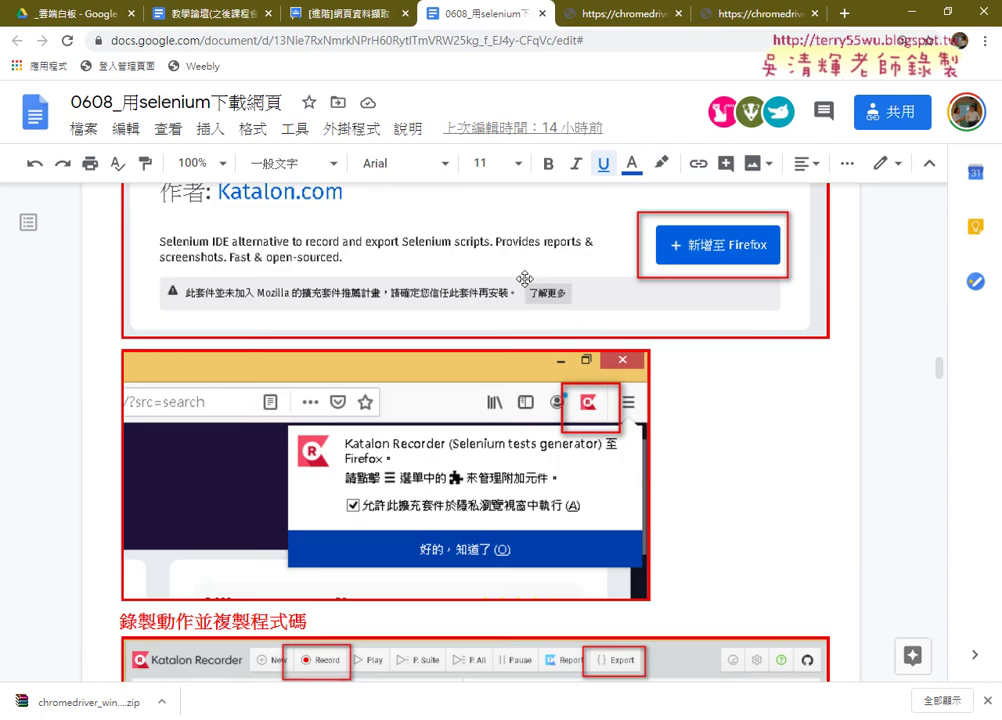
{"action": "scroll", "coordinate": [523, 277], "scroll_direction": "down", "scroll_amount": 2}
{"action": "scroll", "coordinate": [523, 277], "scroll_direction": "down", "scroll_amount": 3}
{"action": "scroll", "coordinate": [540, 290], "scroll_direction": "down", "scroll_amount": 5}
{"action": "scroll", "coordinate": [557, 310], "scroll_direction": "down", "scroll_amount": 3}
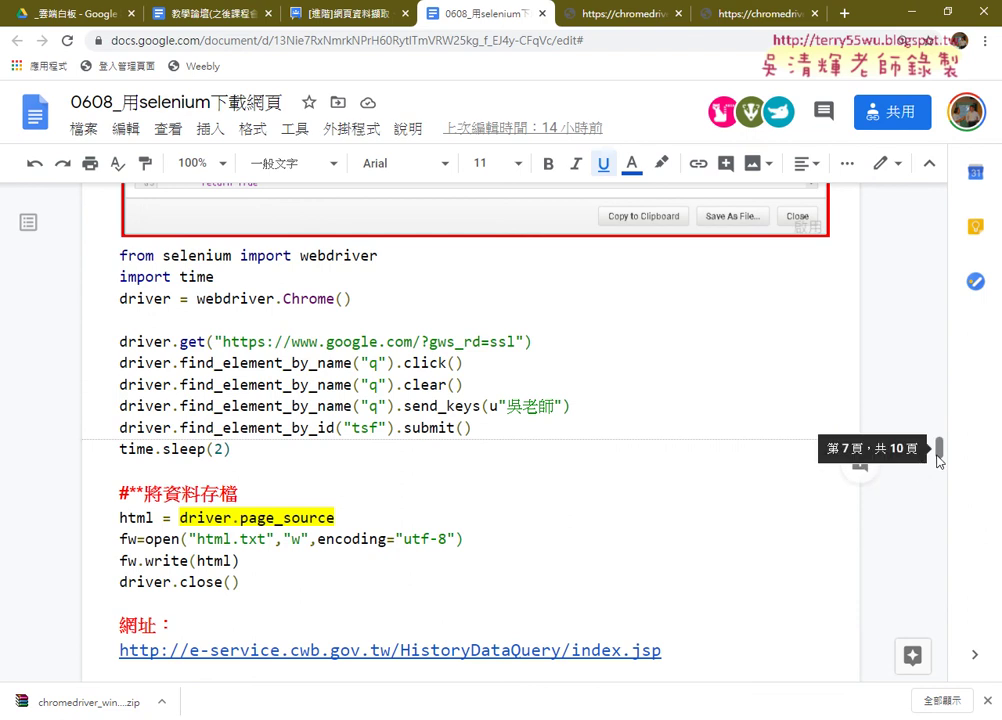
{"action": "left_click_drag", "start_coordinate": [111, 340], "coordinate": [101, 255]}
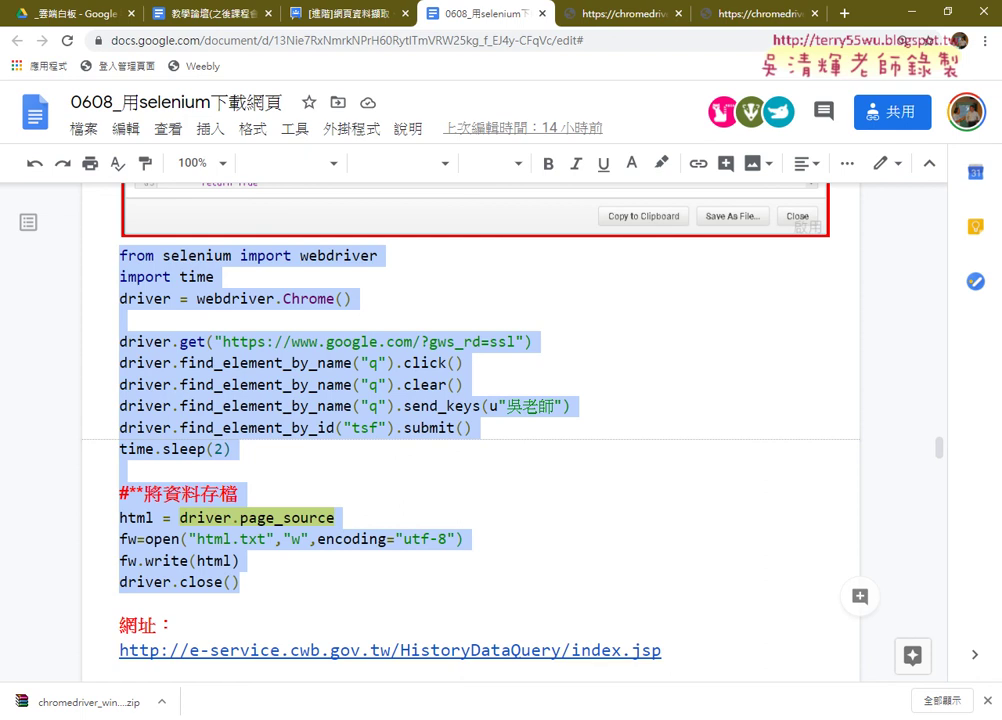
- Comment out lines 11–14 that save the page source to html.txt with Ctrl+/
{"action": "mouse_move", "coordinate": [402, 719]}
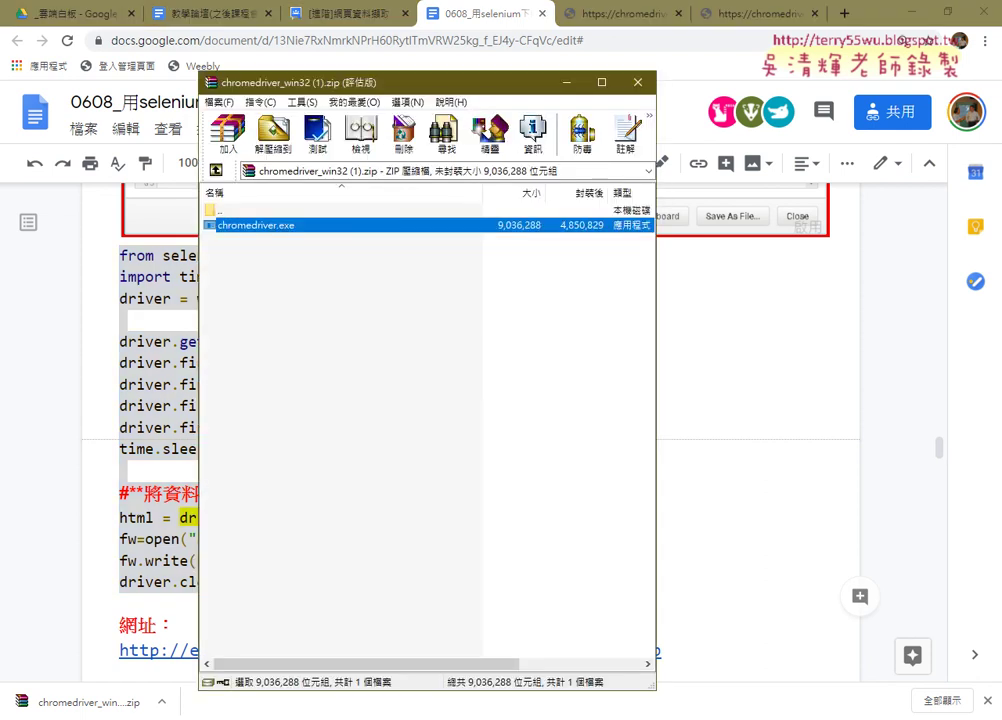
{"action": "left_click", "coordinate": [330, 719]}
{"action": "mouse_move", "coordinate": [387, 427]}
{"action": "left_mouse_down"}
{"action": "mouse_move", "coordinate": [190, 313]}
{"action": "mouse_move", "coordinate": [195, 297]}
{"action": "left_mouse_up"}
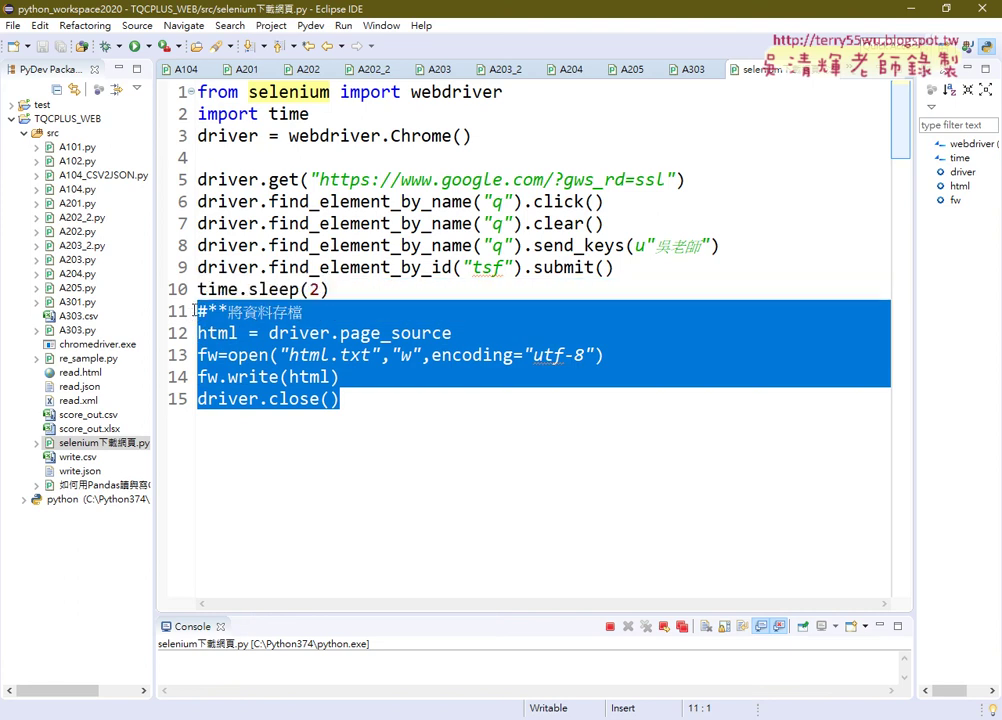
{"action": "left_click", "coordinate": [217, 355]}
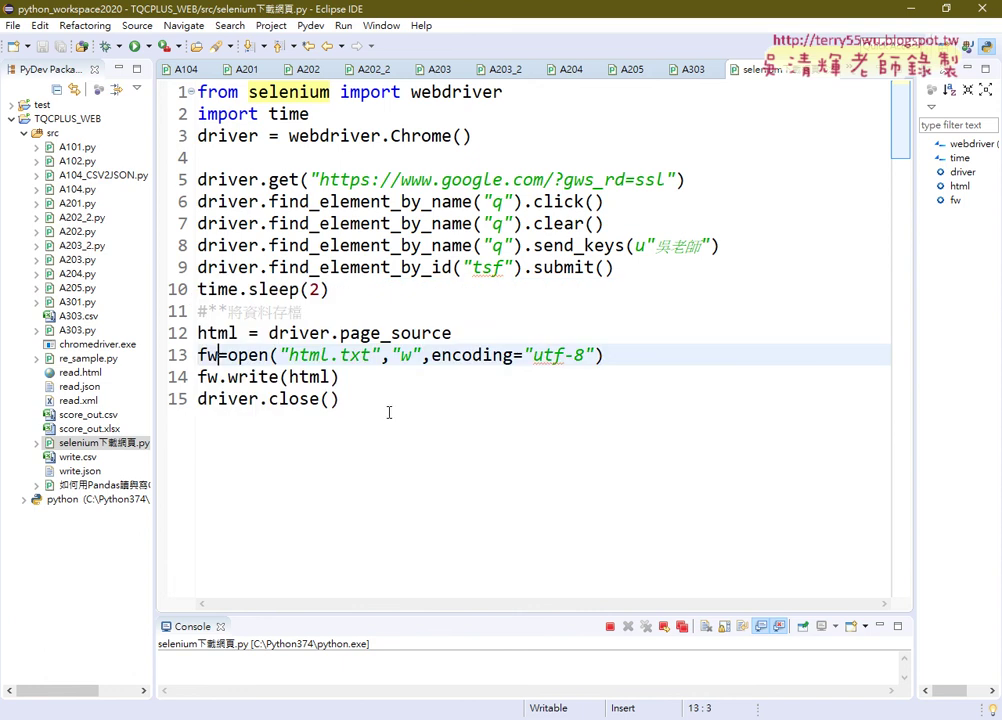
{"action": "left_click", "coordinate": [342, 377]}
{"action": "left_click_drag", "start_coordinate": [342, 377], "coordinate": [197, 312]}
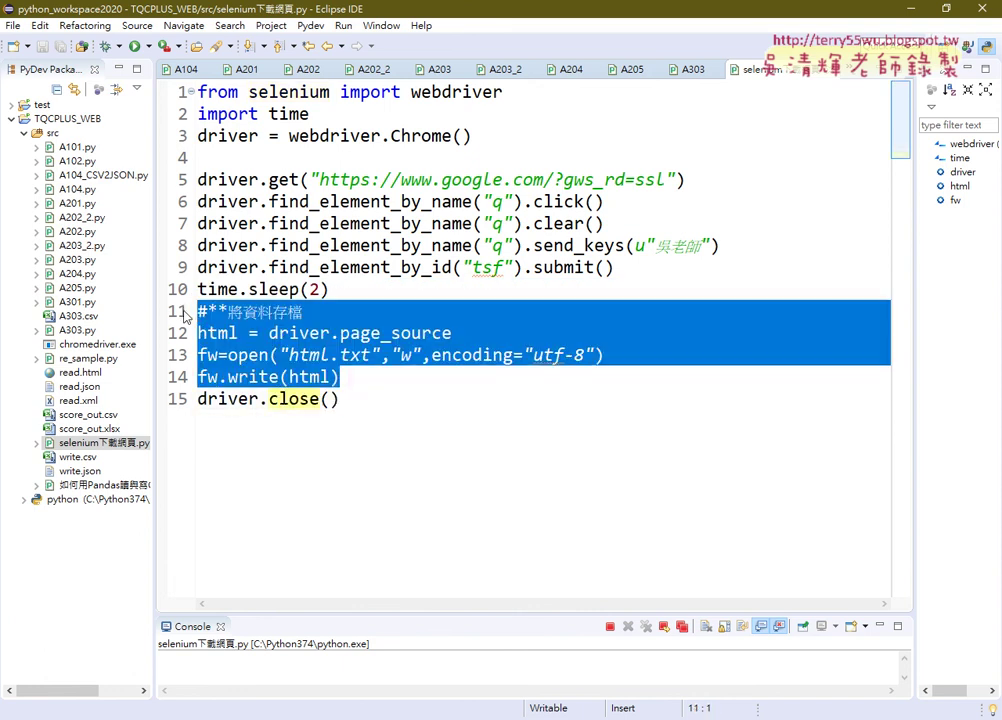
{"action": "key", "text": "ctrl+slash"}
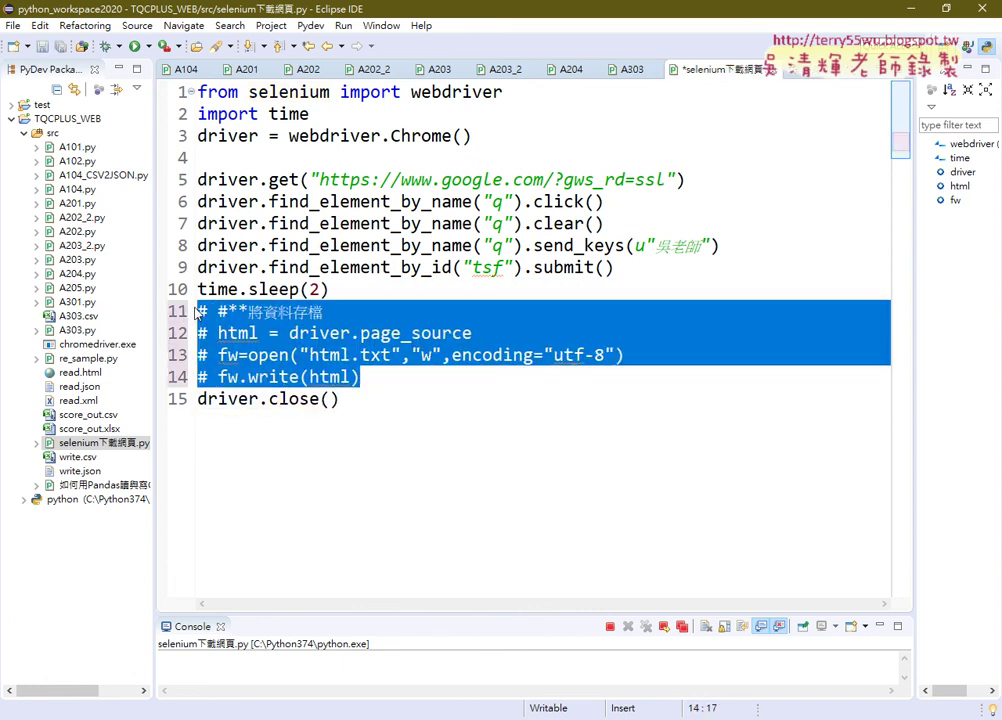
- Delete the empty line 4 and highlight 'selenium' on line 1
{"action": "left_click", "coordinate": [273, 150]}
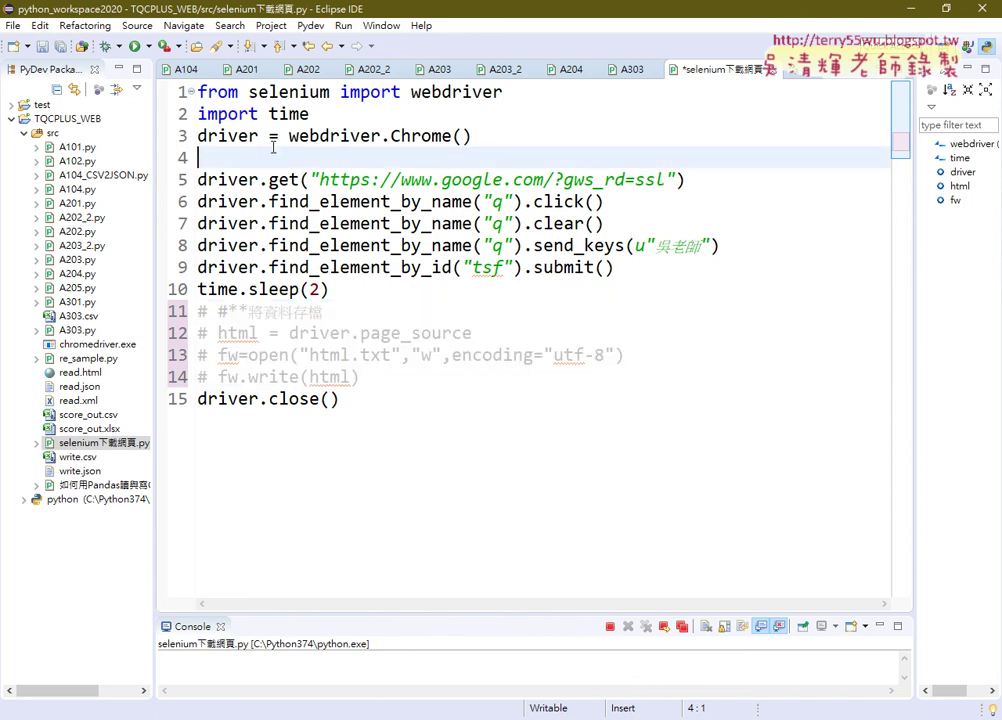
{"action": "key", "text": "Delete"}
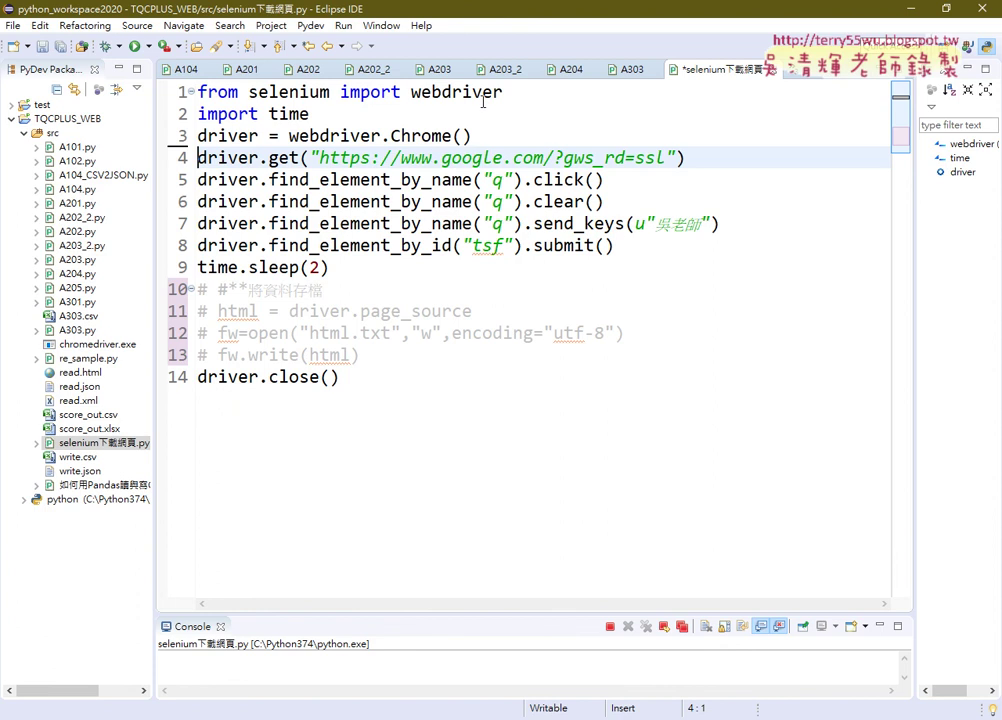
{"action": "left_click_drag", "start_coordinate": [331, 92], "coordinate": [249, 92]}
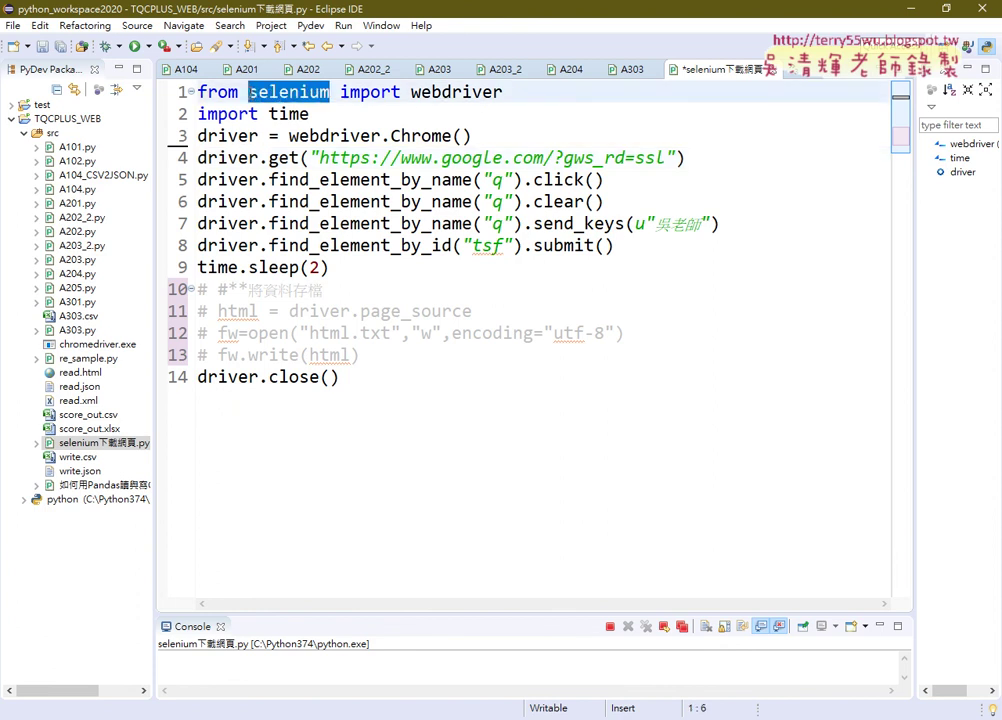
{"action": "left_click_drag", "start_coordinate": [411, 92], "coordinate": [510, 92]}
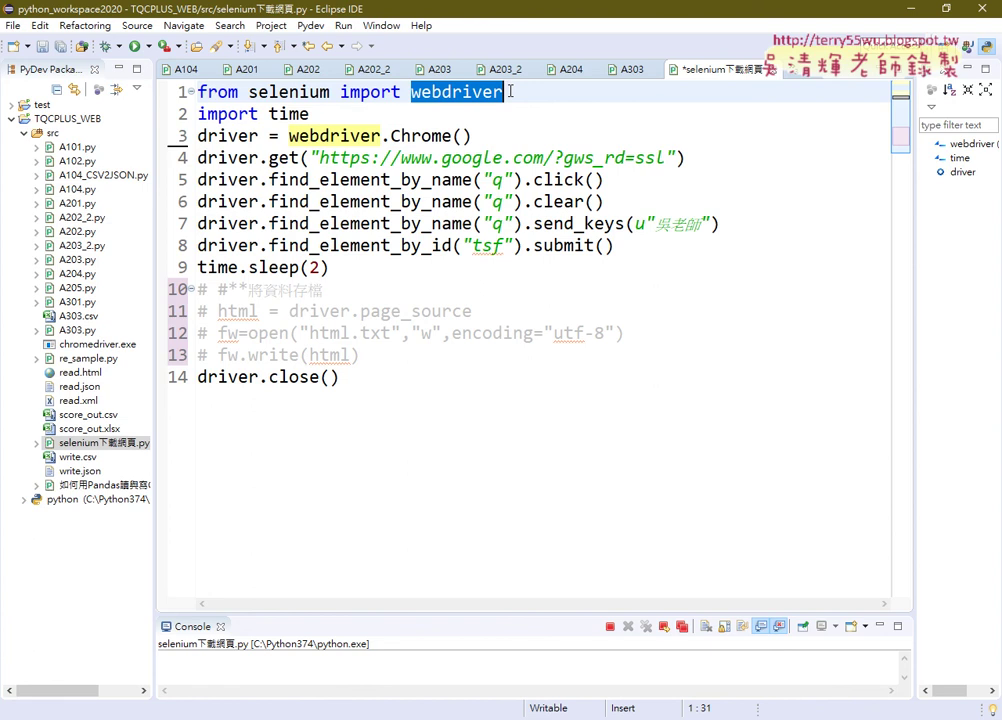
{"action": "double_click", "coordinate": [622, 228]}
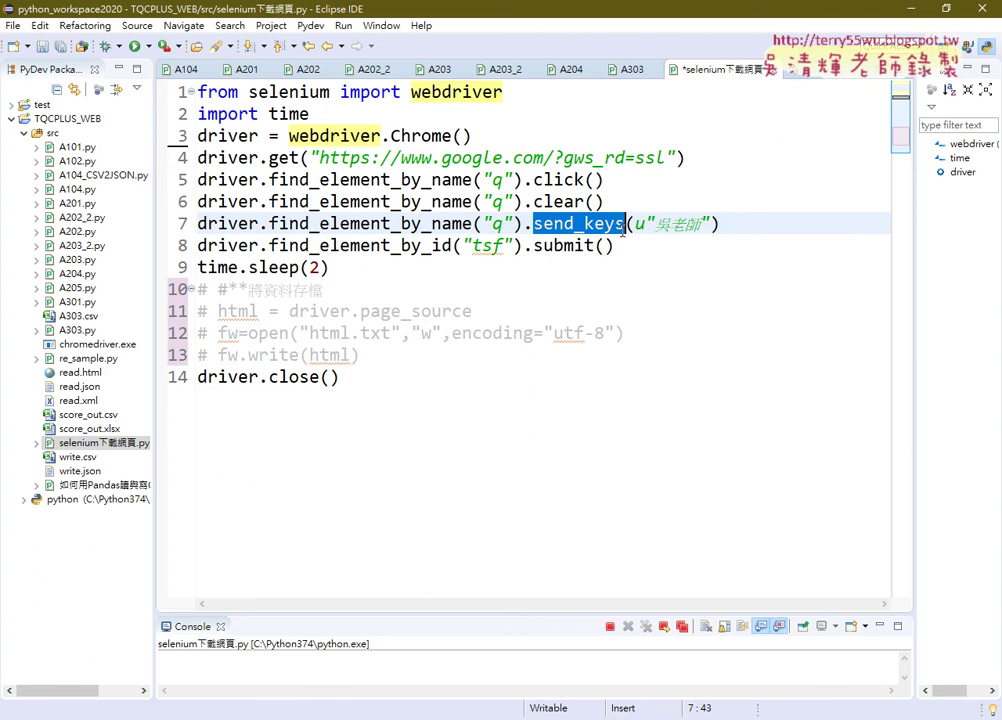
{"action": "left_click_drag", "start_coordinate": [655, 224], "coordinate": [705, 224]}
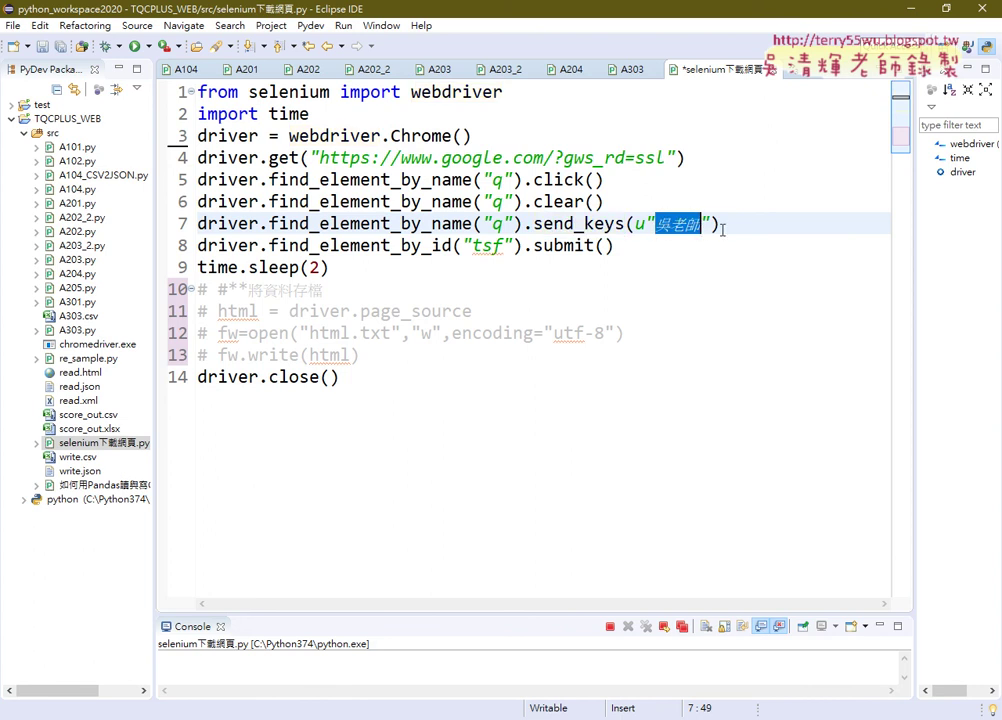
{"action": "left_click_drag", "start_coordinate": [533, 245], "coordinate": [616, 246]}
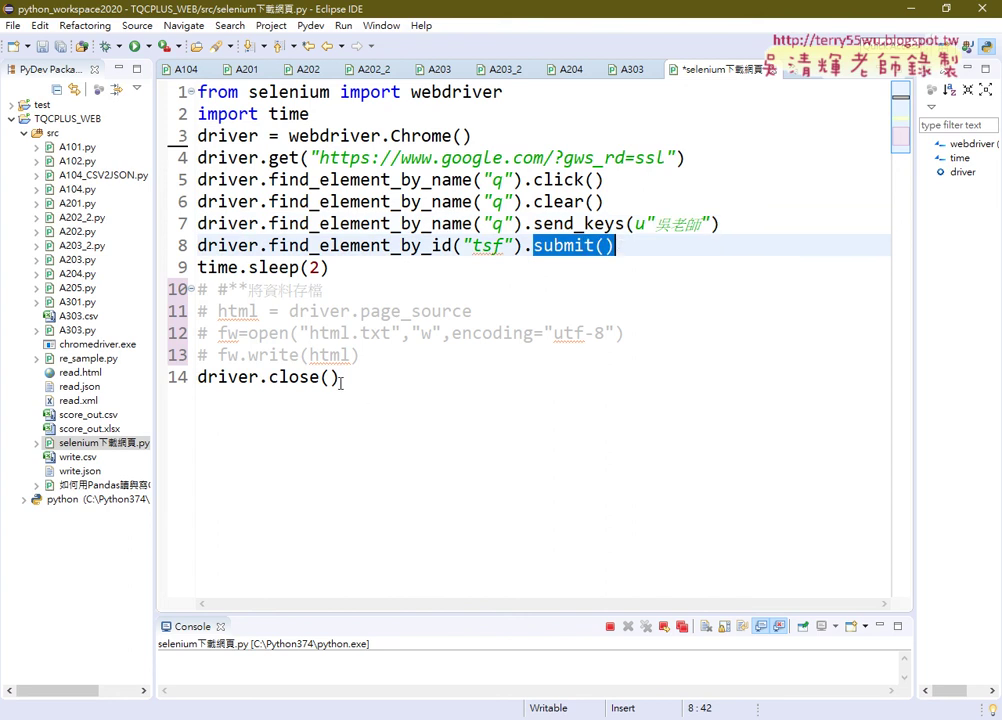
{"action": "left_click_drag", "start_coordinate": [341, 377], "coordinate": [194, 382]}
{"action": "left_click", "coordinate": [265, 377]}
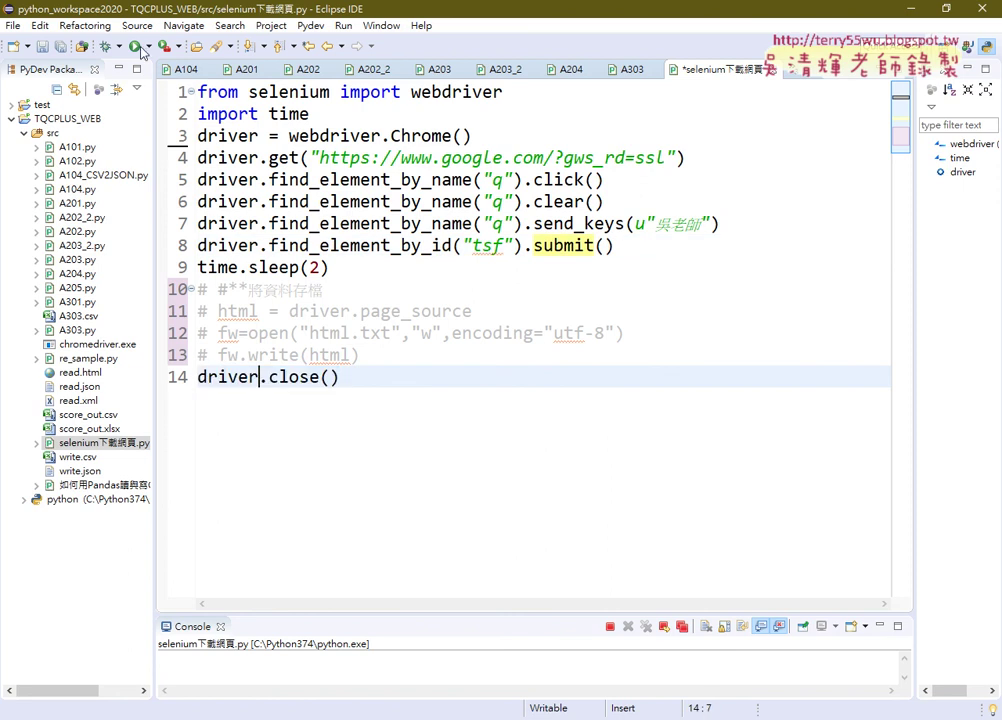
{"action": "left_click", "coordinate": [295, 180]}
{"action": "left_click_drag", "start_coordinate": [335, 268], "coordinate": [197, 268]}
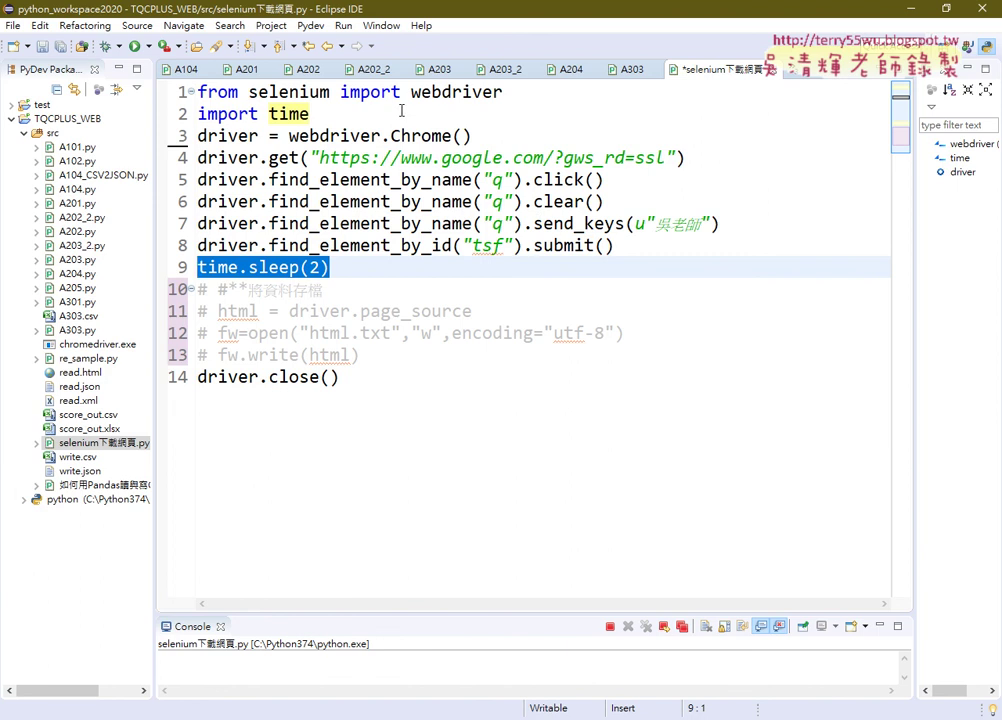
{"action": "left_click_drag", "start_coordinate": [310, 114], "coordinate": [197, 114]}
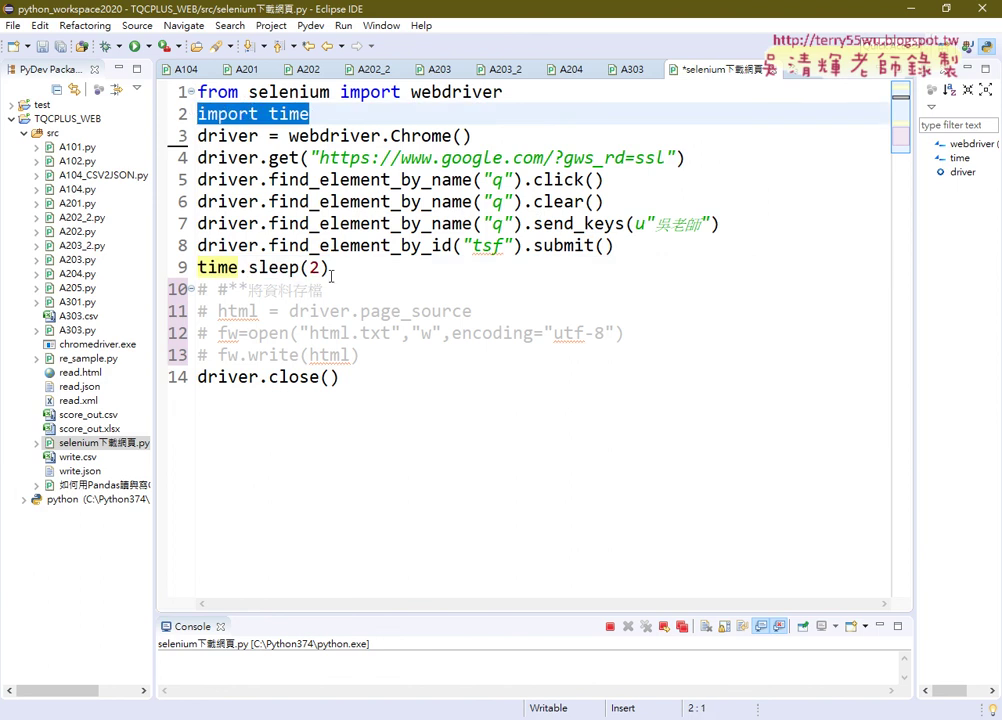
{"action": "left_click_drag", "start_coordinate": [330, 268], "coordinate": [197, 268]}
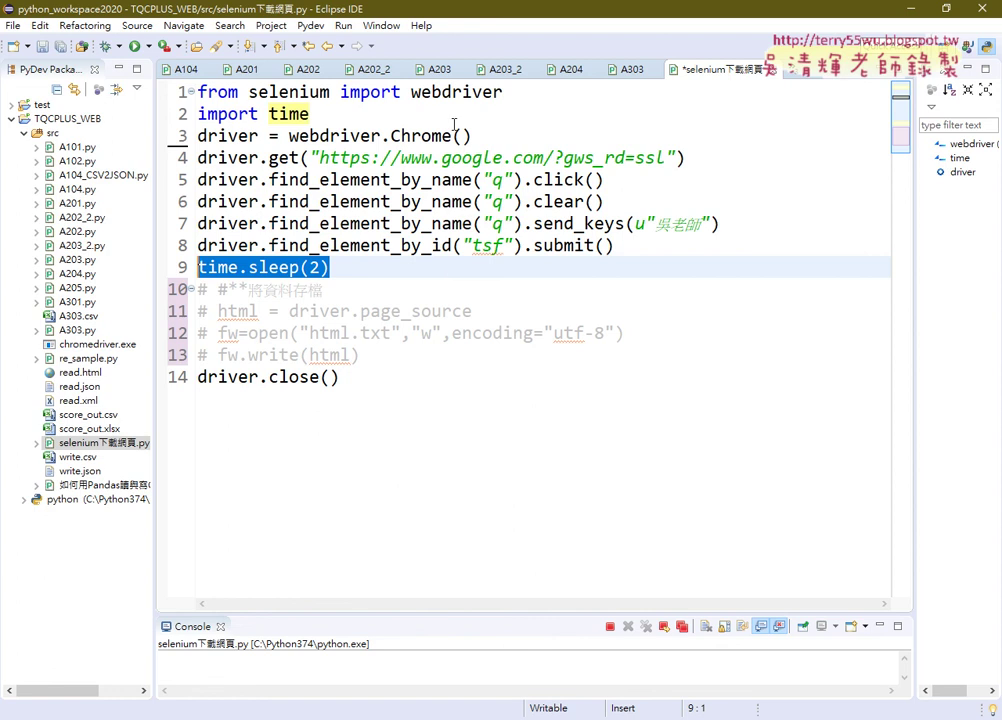
{"action": "left_click", "coordinate": [399, 223]}
- Save and launch the Google-search script, review its search steps on lines 6–8, then return to the notes
{"action": "left_click", "coordinate": [133, 46]}
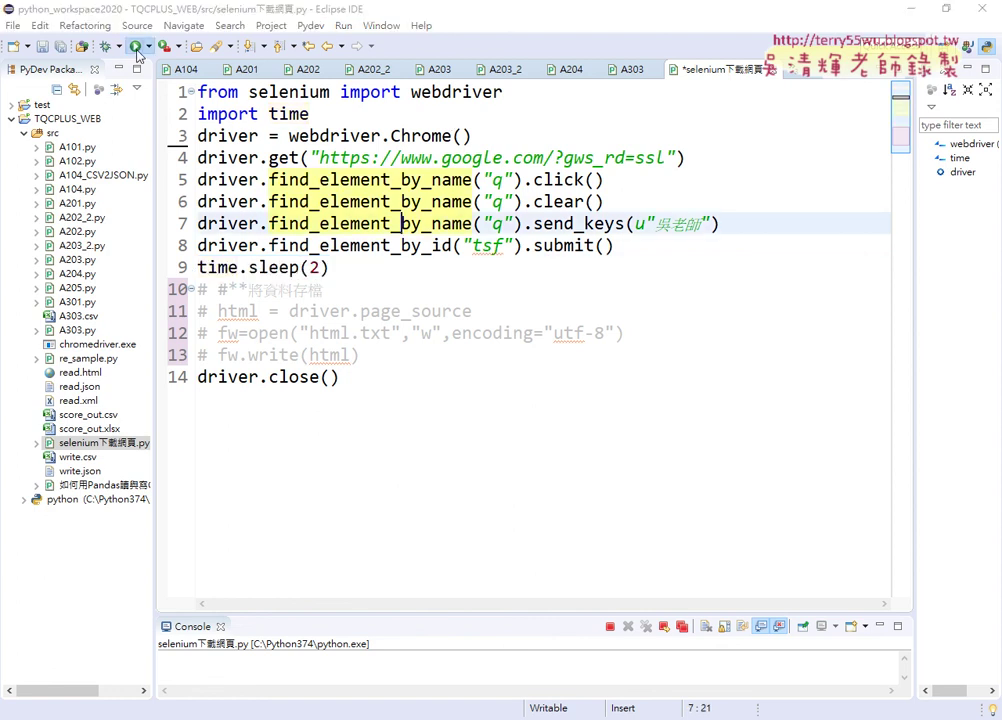
{"action": "left_click", "coordinate": [487, 429]}
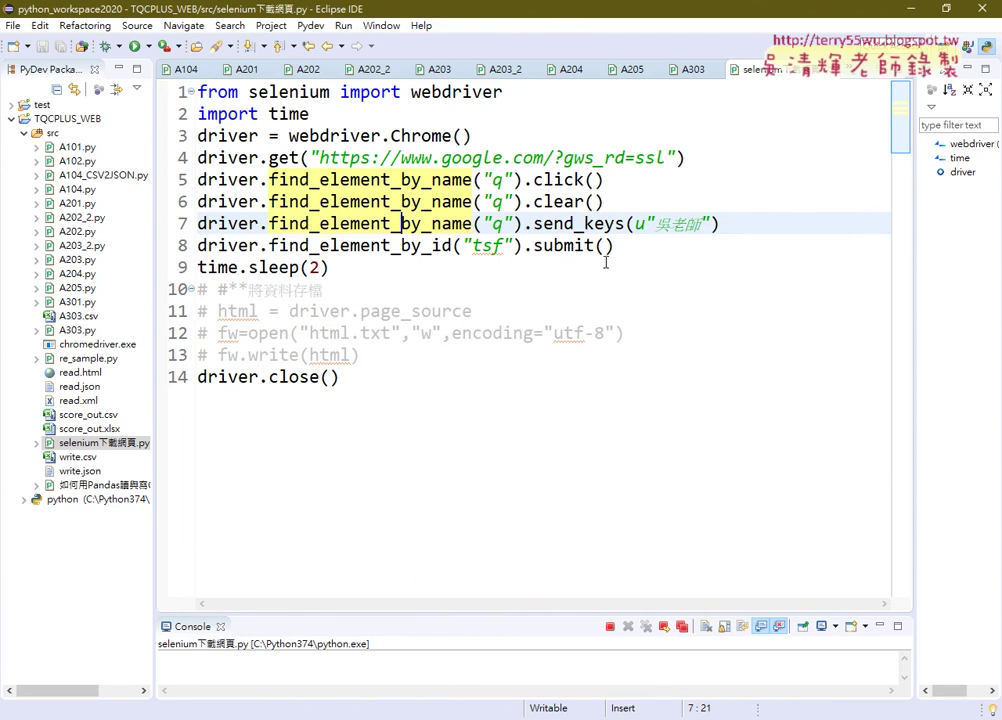
{"action": "mouse_move", "coordinate": [614, 245]}
{"action": "left_mouse_down"}
{"action": "mouse_move", "coordinate": [219, 199]}
{"action": "mouse_move", "coordinate": [198, 180]}
{"action": "left_mouse_up"}
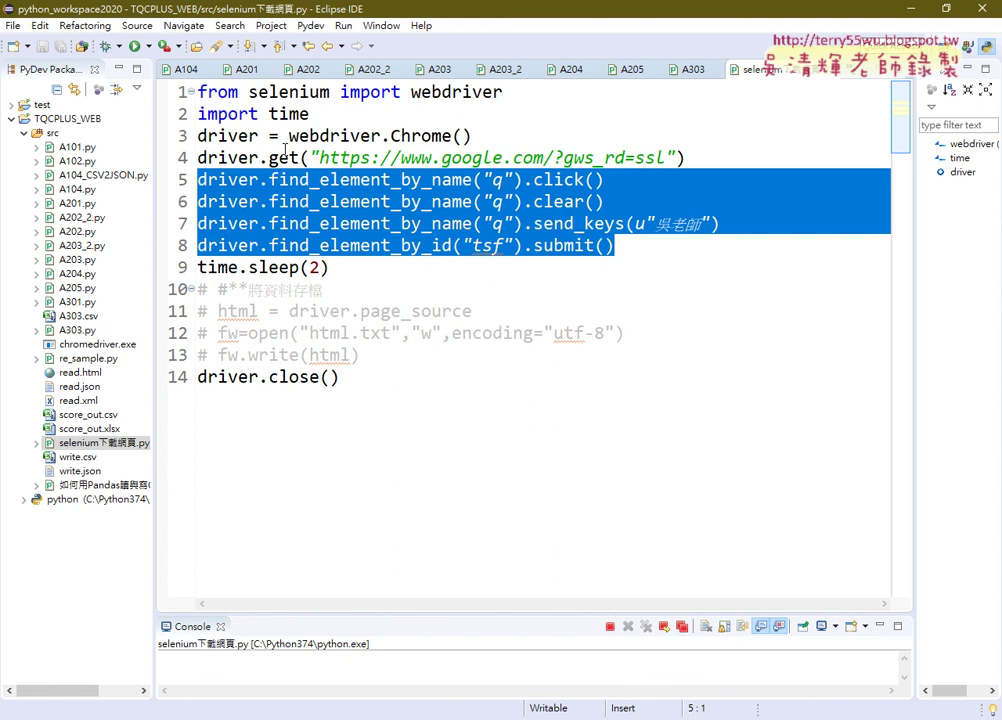
{"action": "mouse_move", "coordinate": [285, 150]}
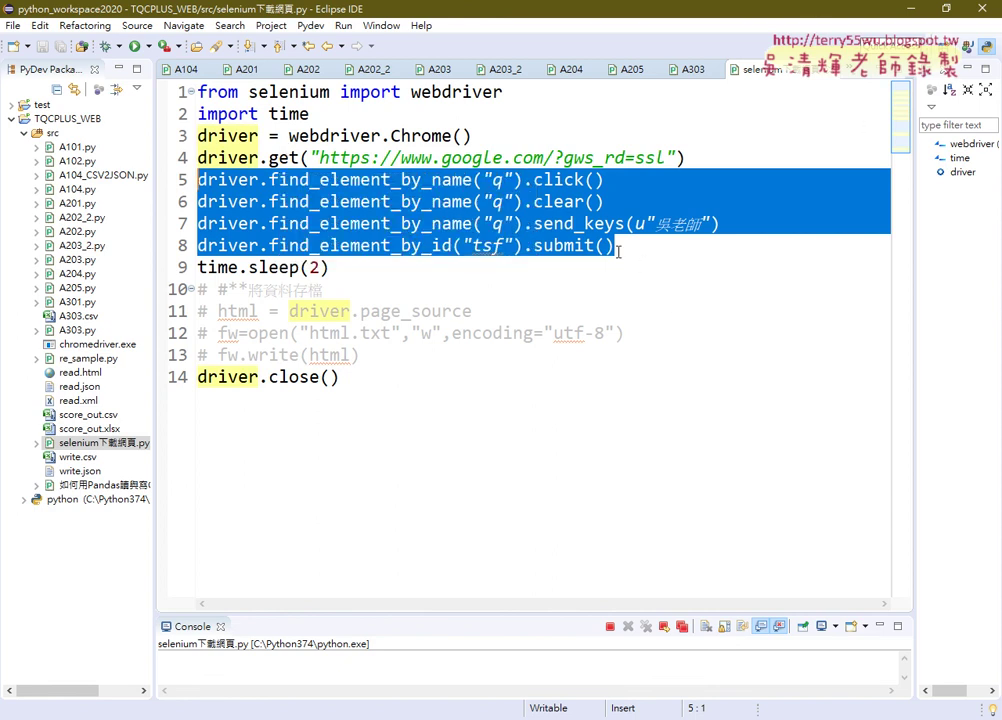
{"action": "mouse_move", "coordinate": [614, 246]}
{"action": "left_mouse_down"}
{"action": "mouse_move", "coordinate": [210, 201]}
{"action": "mouse_move", "coordinate": [198, 180]}
{"action": "left_mouse_up"}
{"action": "mouse_move", "coordinate": [301, 186]}
{"action": "key", "text": "alt+Tab"}
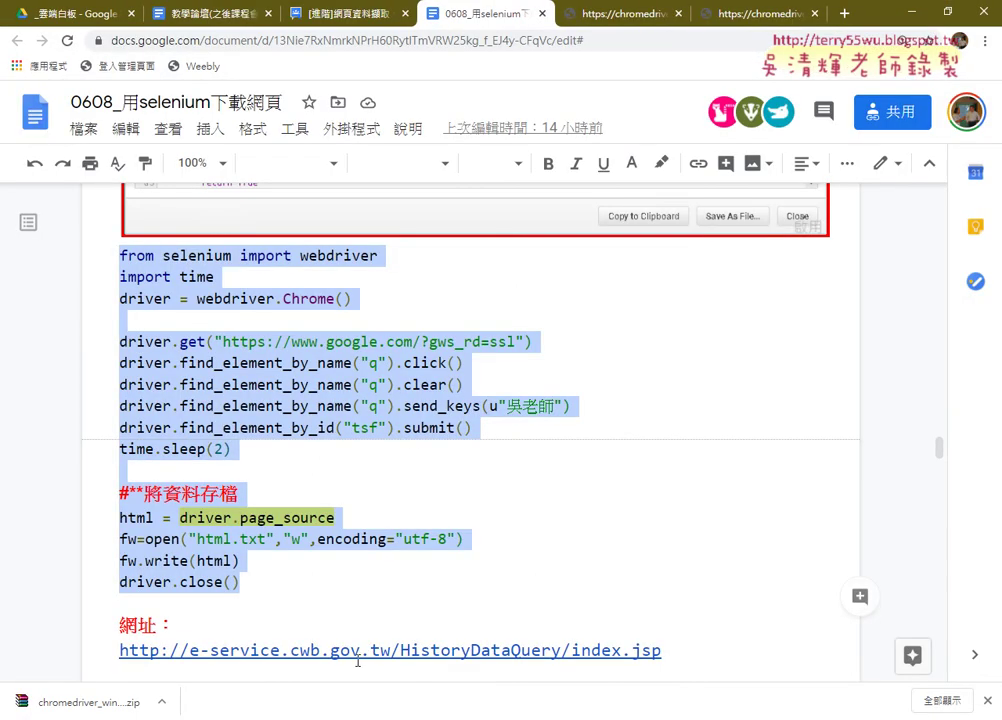
- Scroll the notes to the 網址 heading and show the CODiS web address's link preview card
{"action": "scroll", "coordinate": [497, 453], "scroll_direction": "up", "scroll_amount": 1}
{"action": "scroll", "coordinate": [497, 453], "scroll_direction": "up", "scroll_amount": 3}
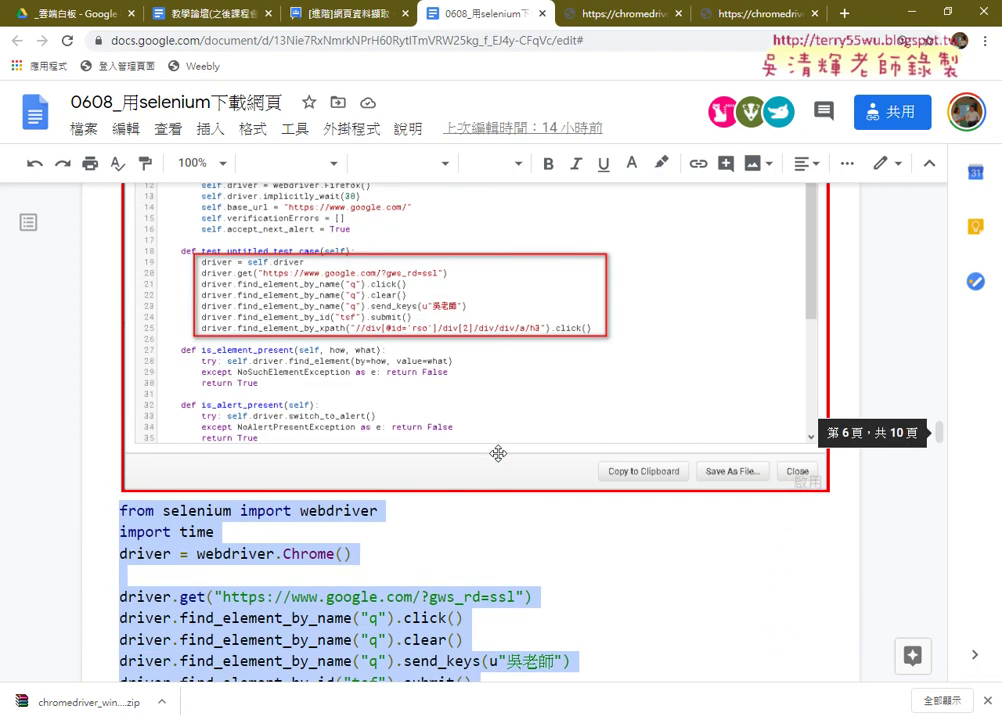
{"action": "scroll", "coordinate": [497, 453], "scroll_direction": "up", "scroll_amount": 3}
{"action": "scroll", "coordinate": [497, 453], "scroll_direction": "up", "scroll_amount": 3}
{"action": "scroll", "coordinate": [497, 453], "scroll_direction": "up", "scroll_amount": 3}
{"action": "scroll", "coordinate": [529, 436], "scroll_direction": "up", "scroll_amount": 1}
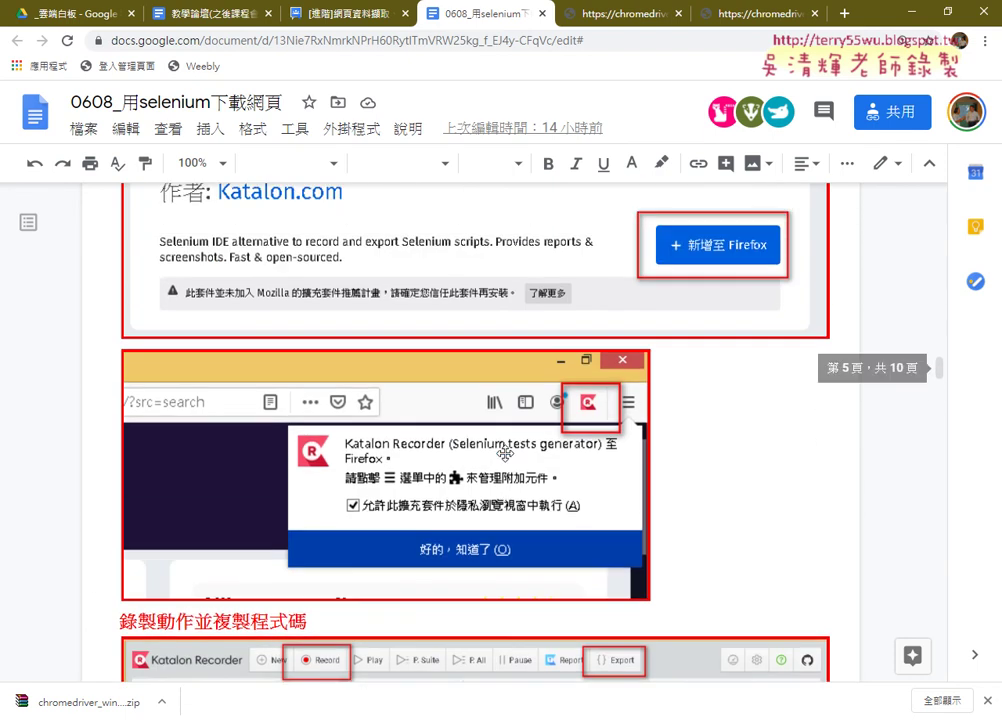
{"action": "scroll", "coordinate": [529, 436], "scroll_direction": "up", "scroll_amount": 1}
{"action": "scroll", "coordinate": [525, 436], "scroll_direction": "up", "scroll_amount": 1}
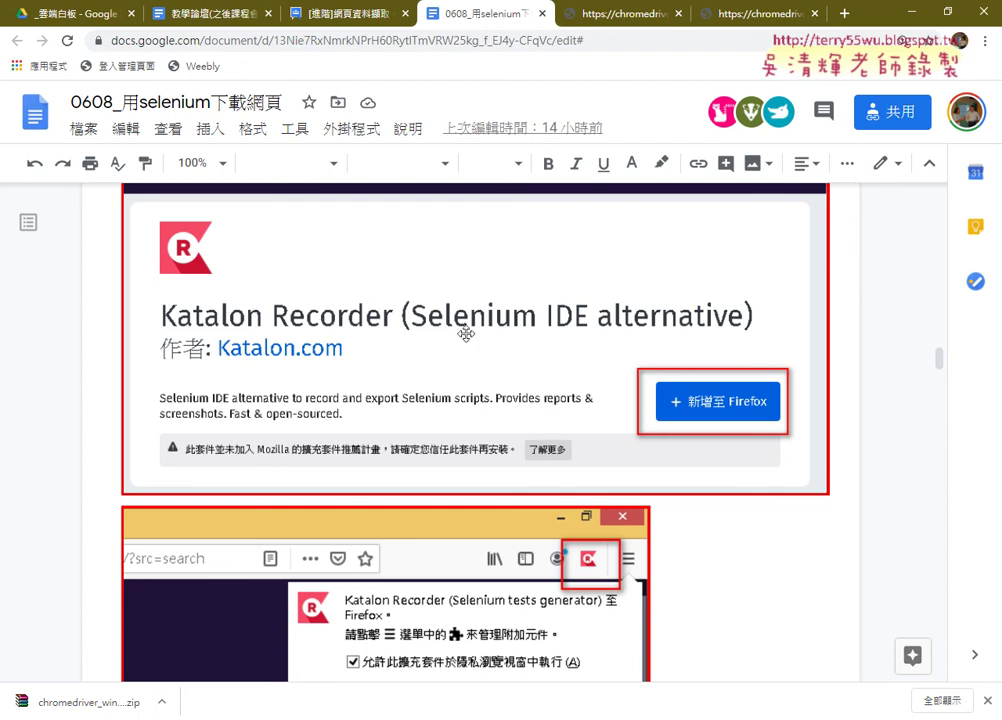
{"action": "scroll", "coordinate": [790, 476], "scroll_direction": "down", "scroll_amount": 2}
{"action": "scroll", "coordinate": [790, 476], "scroll_direction": "down", "scroll_amount": 5}
{"action": "scroll", "coordinate": [793, 504], "scroll_direction": "down", "scroll_amount": 4}
{"action": "scroll", "coordinate": [793, 504], "scroll_direction": "down", "scroll_amount": 5}
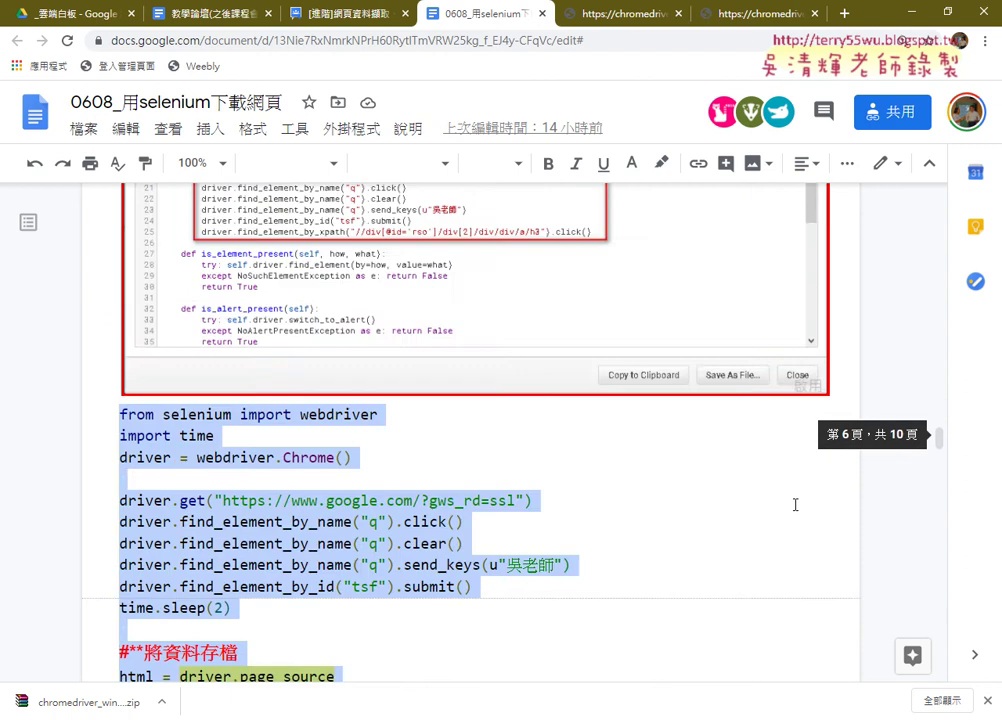
{"action": "scroll", "coordinate": [793, 504], "scroll_direction": "down", "scroll_amount": 2}
{"action": "scroll", "coordinate": [793, 504], "scroll_direction": "down", "scroll_amount": 3}
{"action": "scroll", "coordinate": [793, 504], "scroll_direction": "down", "scroll_amount": 1}
{"action": "scroll", "coordinate": [793, 504], "scroll_direction": "up", "scroll_amount": 1}
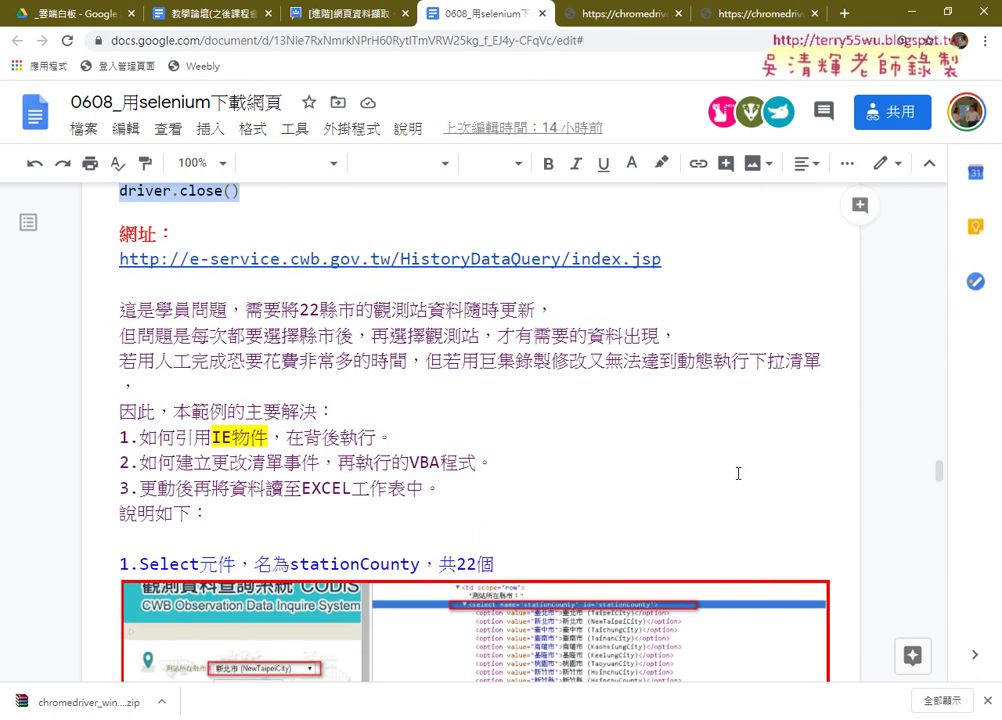
{"action": "left_click", "coordinate": [349, 260]}
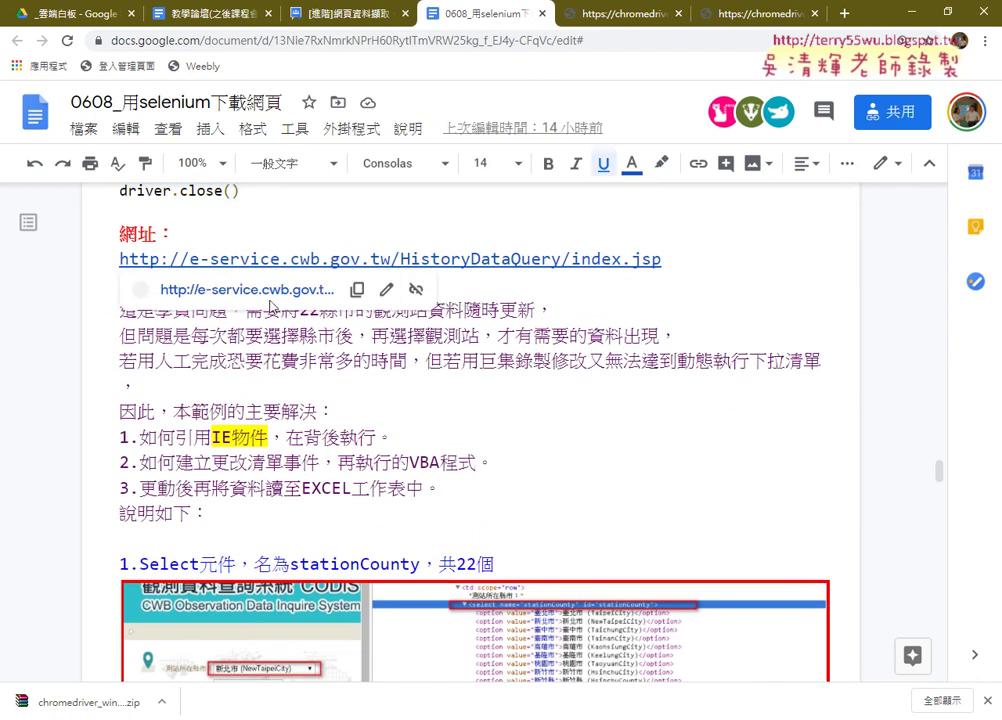
- Open the CODiS query page, look over the city and Taipei City station lists, and select 鞍部 ANBU's details
{"action": "left_click", "coordinate": [270, 293]}
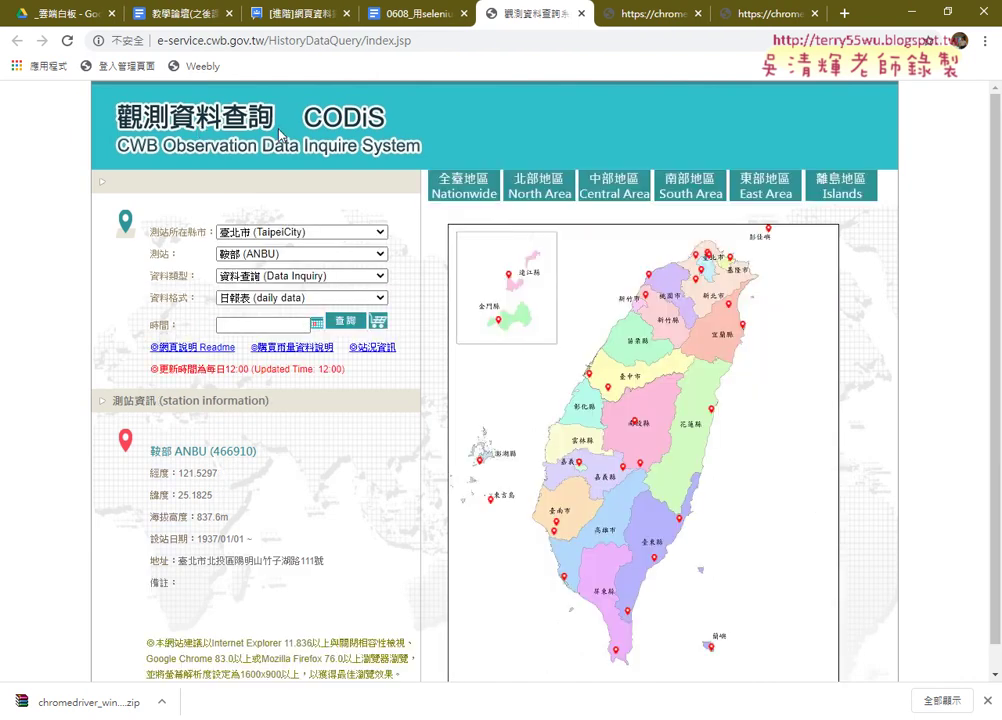
{"action": "left_click", "coordinate": [283, 236]}
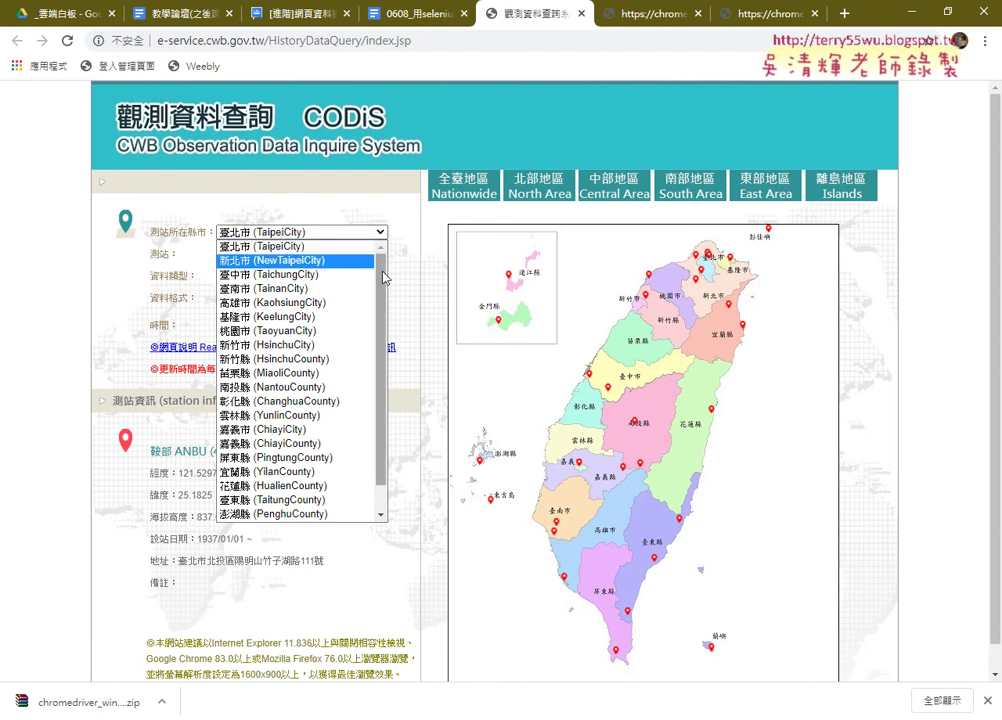
{"action": "left_click_drag", "start_coordinate": [382, 262], "coordinate": [384, 342]}
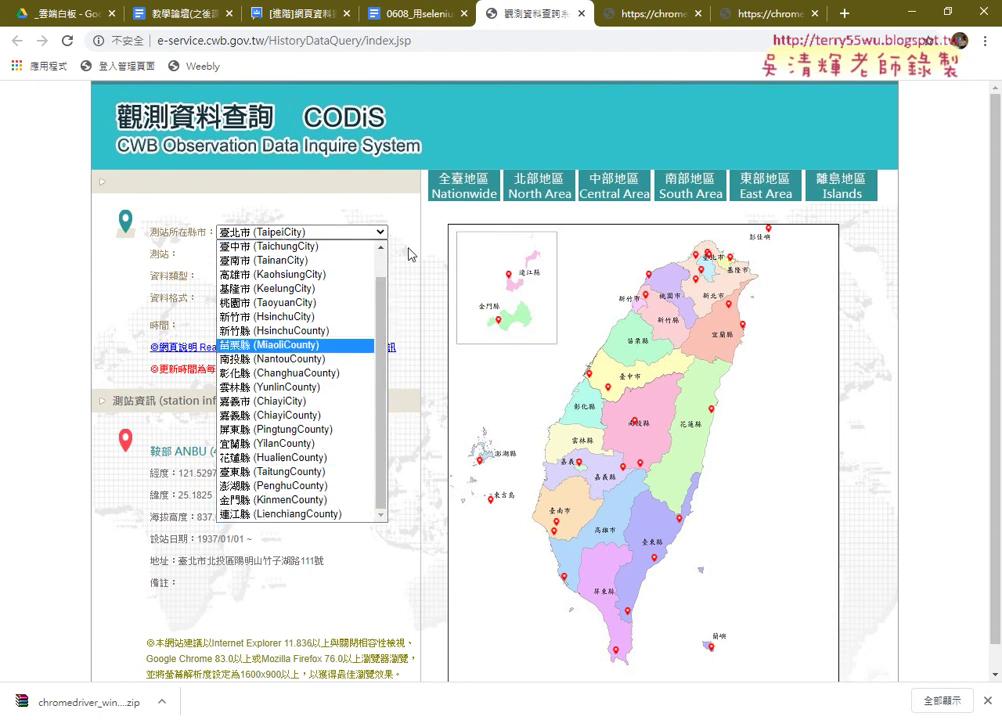
{"action": "left_click", "coordinate": [393, 338]}
{"action": "left_click", "coordinate": [303, 261]}
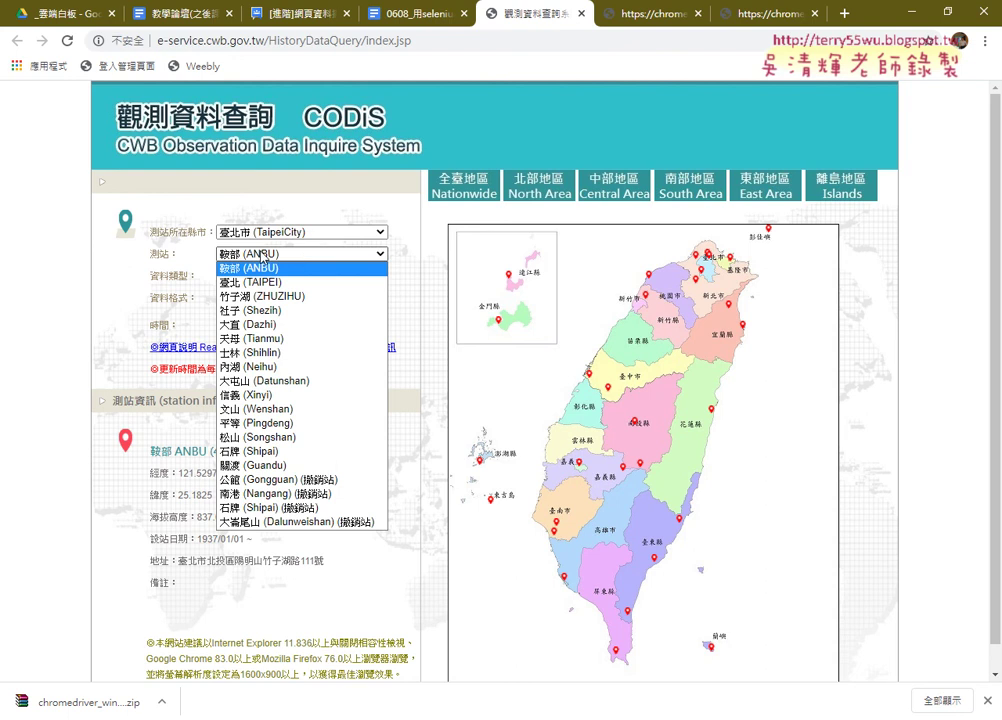
{"action": "left_click_drag", "start_coordinate": [180, 232], "coordinate": [208, 232]}
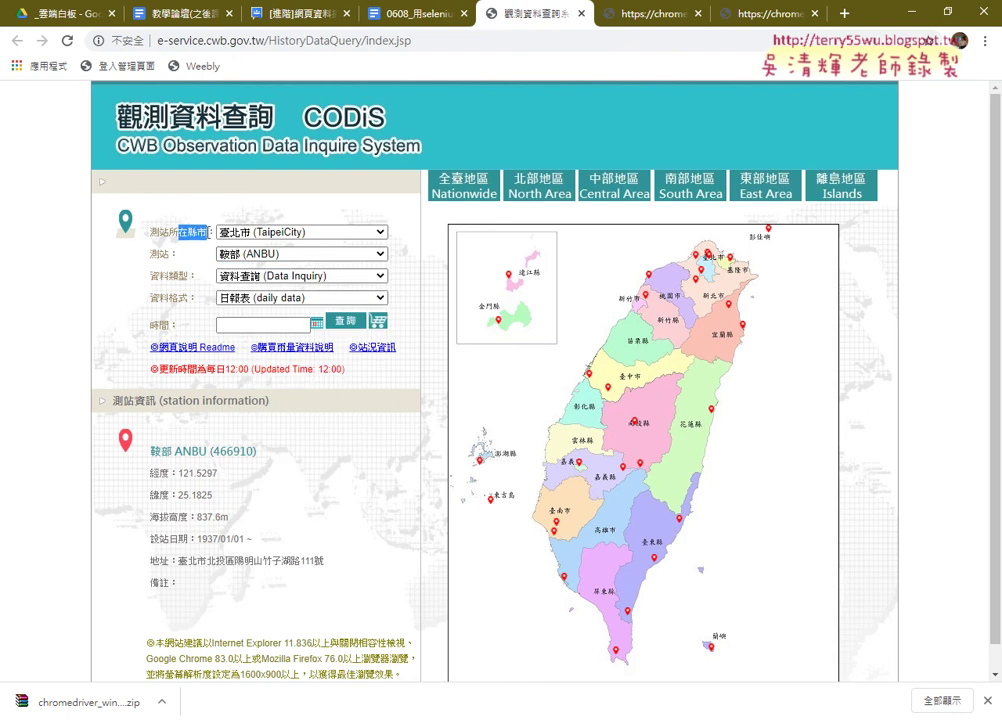
{"action": "left_click", "coordinate": [262, 255]}
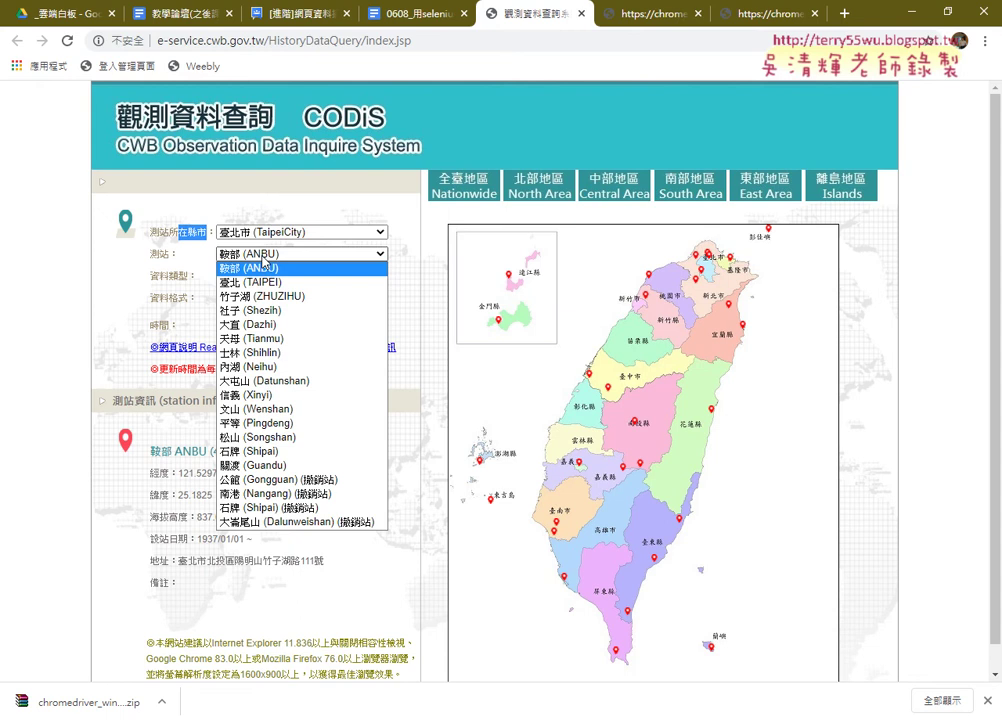
{"action": "left_click", "coordinate": [212, 514]}
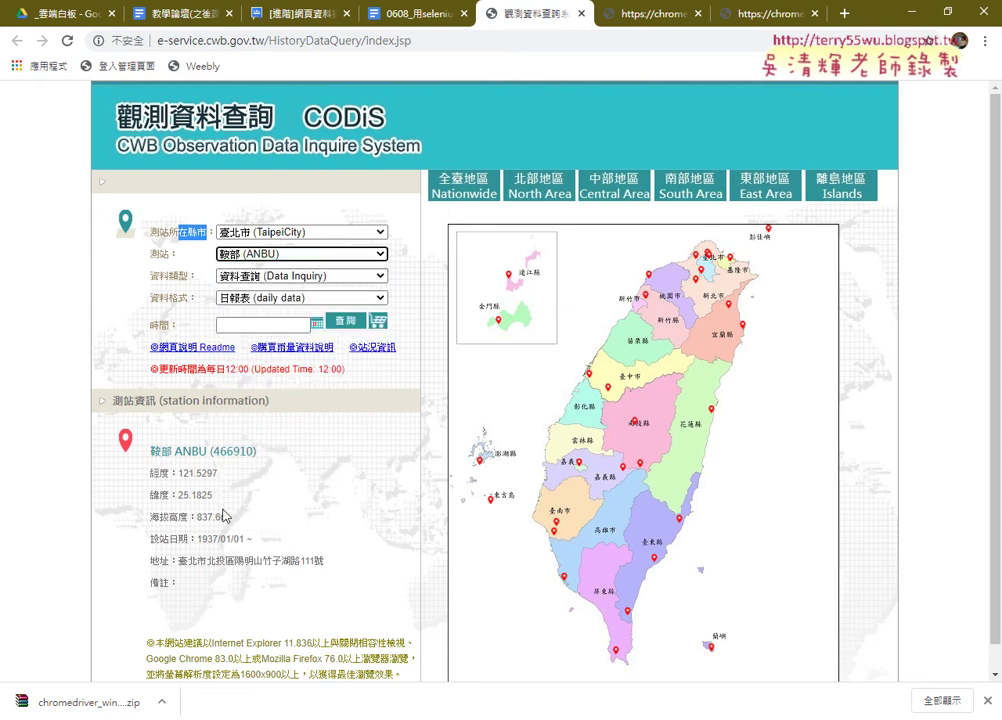
{"action": "left_click_drag", "start_coordinate": [148, 450], "coordinate": [250, 590]}
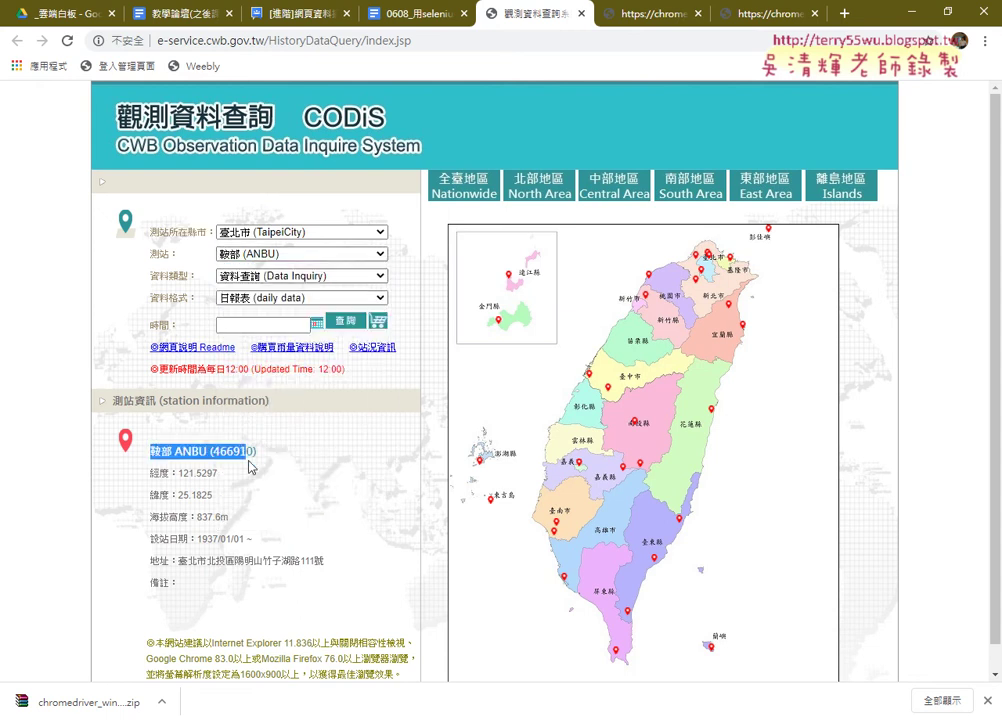
- Switch the station to 臺北 (TAIPEI), 竹子湖 (ZHUZIHU), then 社子 (Shezih), selecting each station's details text
{"action": "left_click", "coordinate": [297, 256]}
{"action": "left_click", "coordinate": [283, 286]}
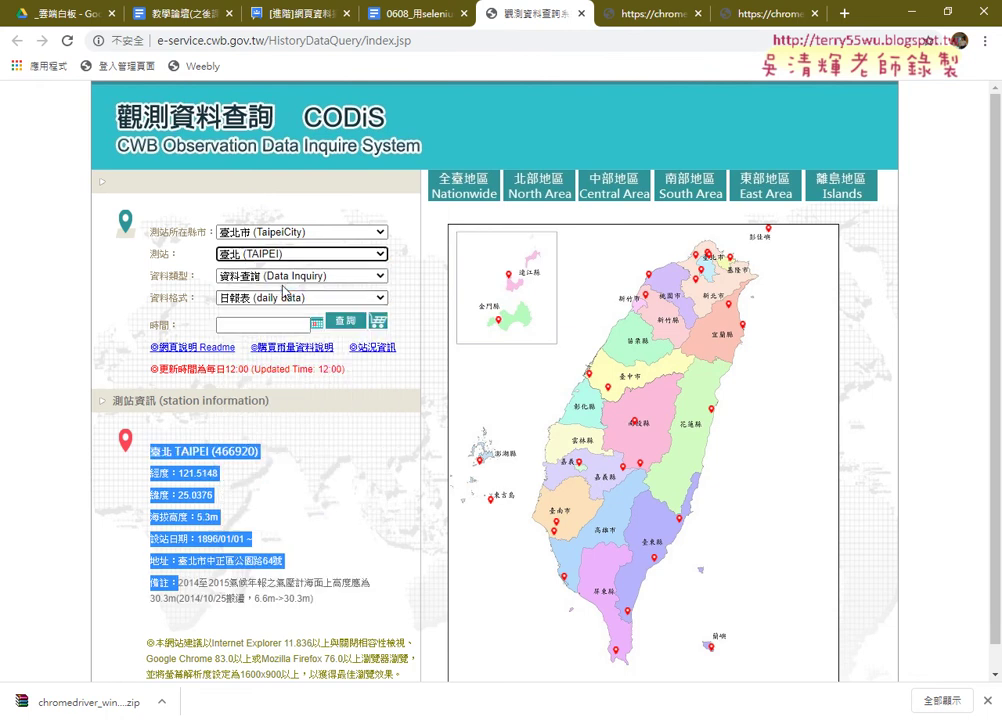
{"action": "left_click", "coordinate": [153, 452]}
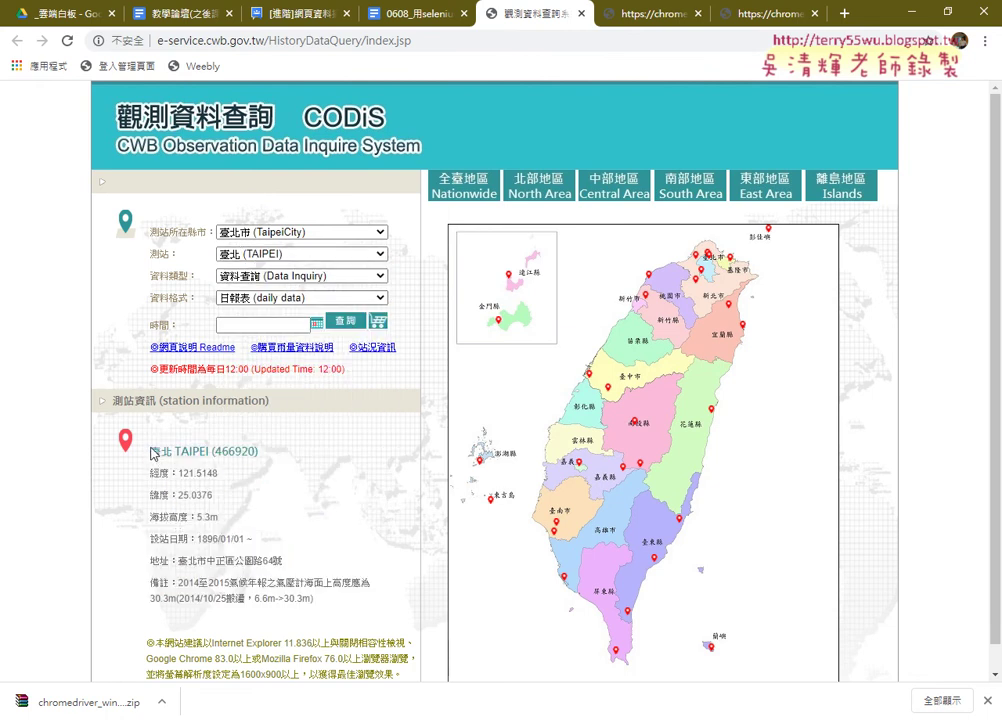
{"action": "left_click_drag", "start_coordinate": [153, 452], "coordinate": [318, 598]}
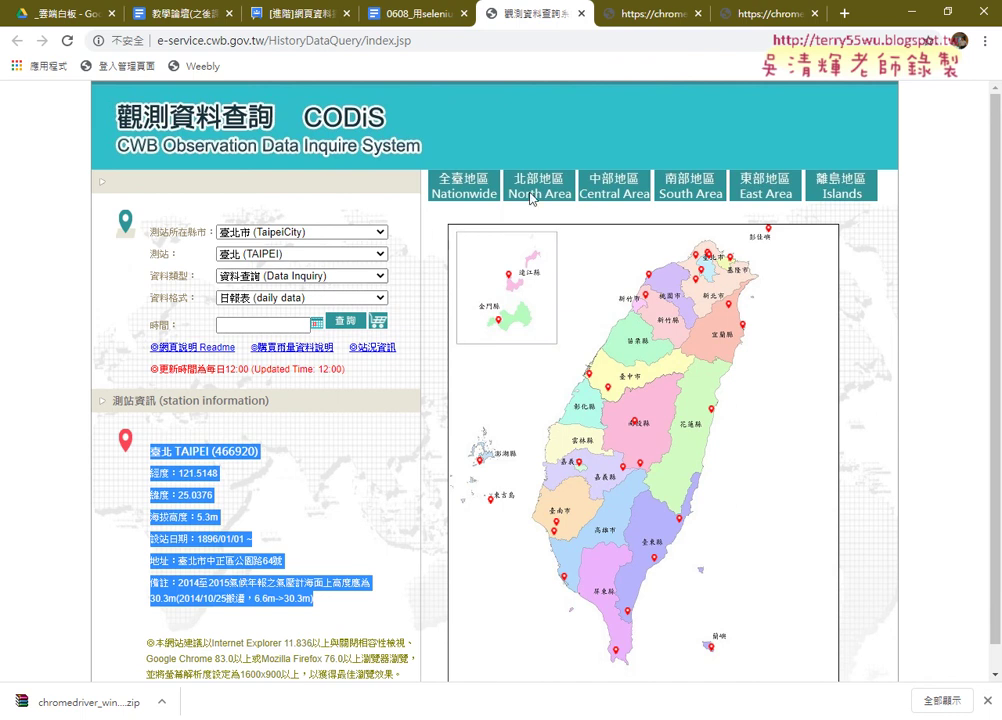
{"action": "left_click", "coordinate": [345, 255]}
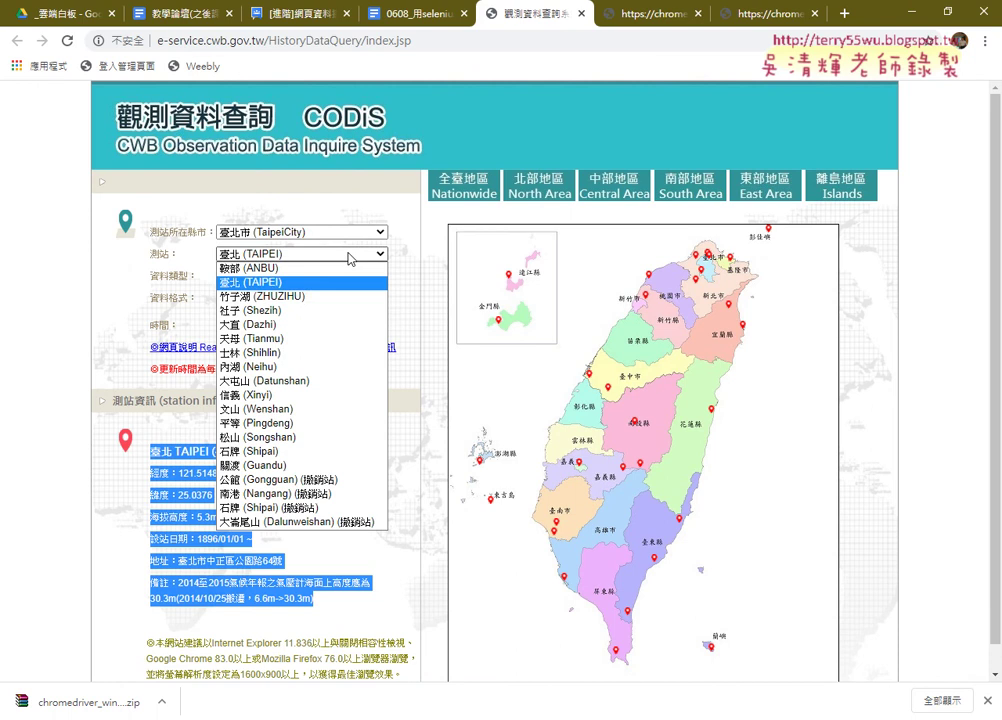
{"action": "left_click", "coordinate": [343, 297]}
{"action": "left_click_drag", "start_coordinate": [155, 452], "coordinate": [380, 582]}
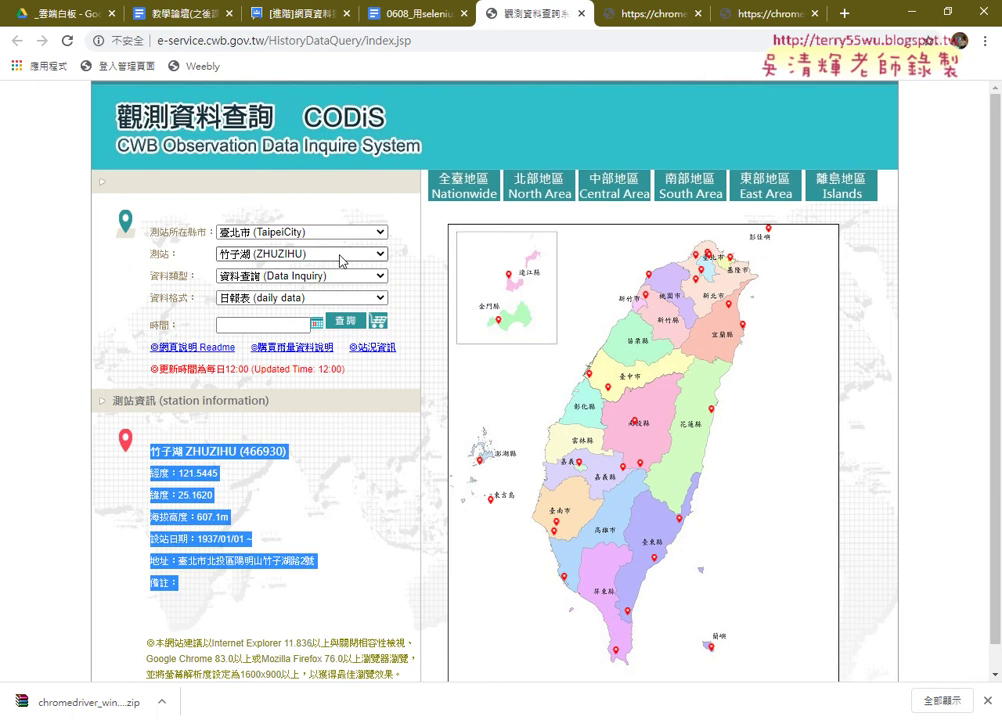
{"action": "left_click", "coordinate": [338, 256]}
{"action": "left_click", "coordinate": [327, 311]}
{"action": "left_click", "coordinate": [197, 454]}
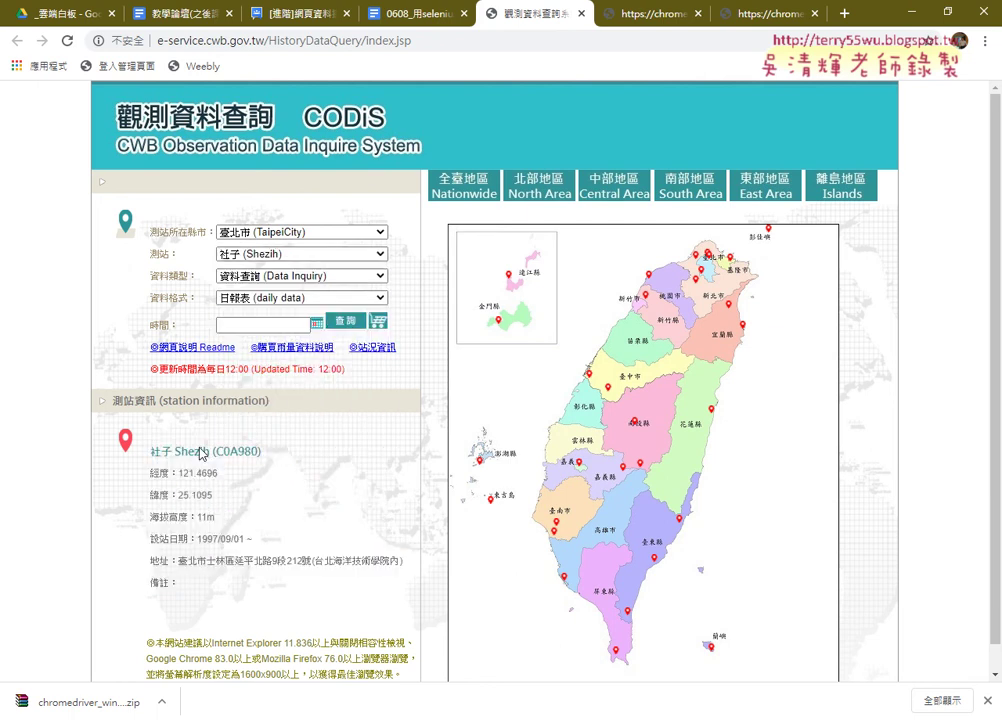
{"action": "mouse_move", "coordinate": [152, 448]}
{"action": "left_mouse_down"}
{"action": "mouse_move", "coordinate": [222, 569]}
{"action": "mouse_move", "coordinate": [400, 461]}
{"action": "left_mouse_up"}
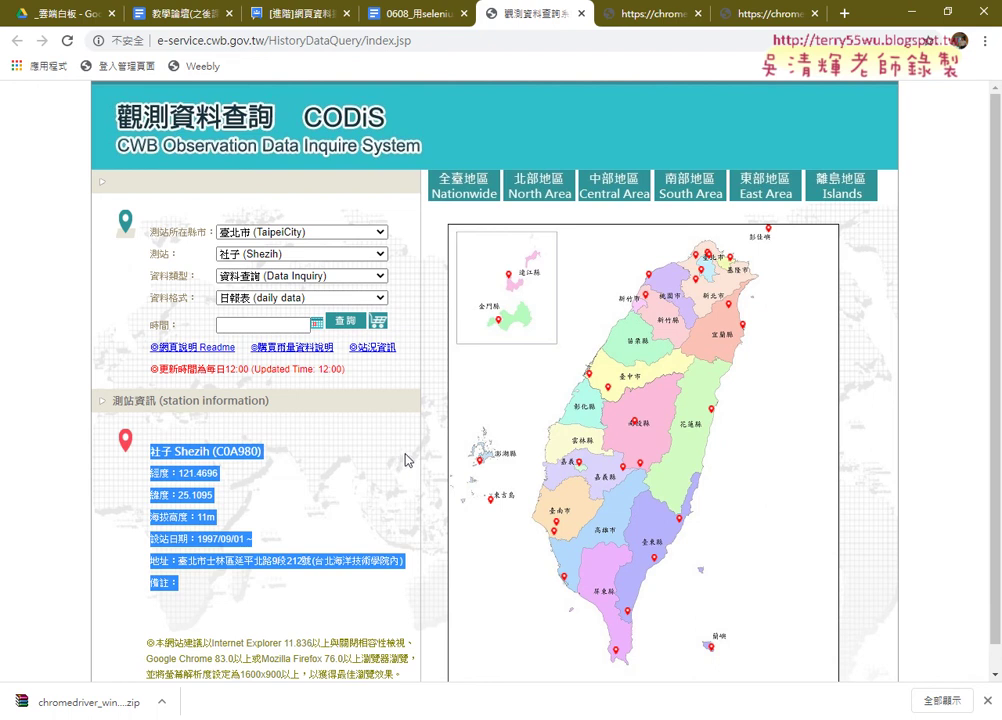
- Try 新北市, set the county back to 臺北市, choose station 臺北 (TAIPEI), and select its details
{"action": "left_click", "coordinate": [380, 233]}
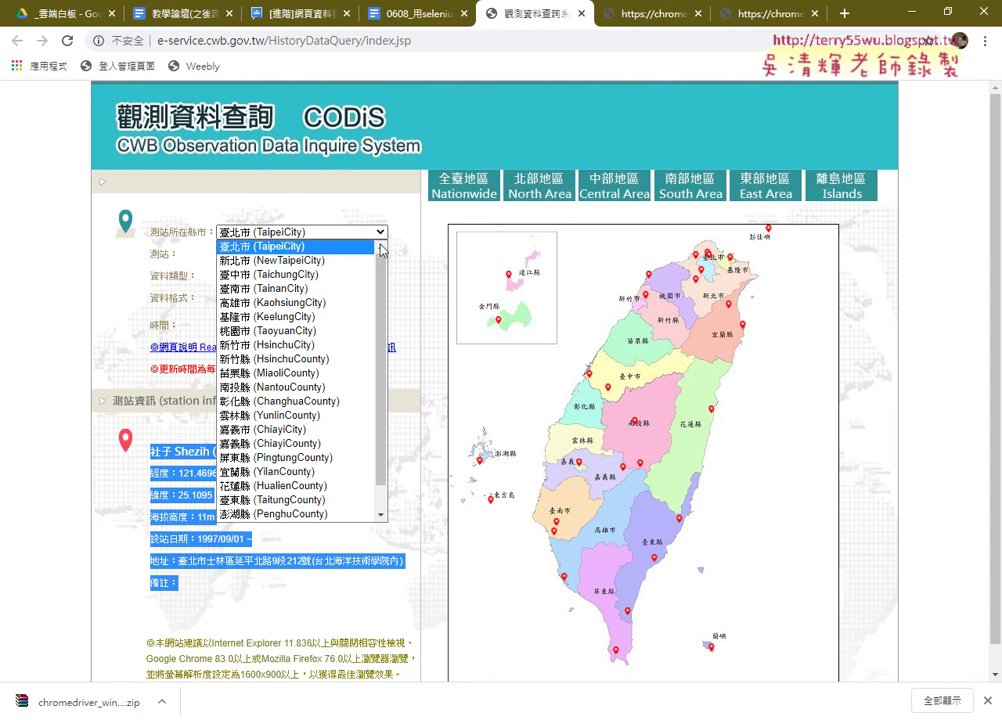
{"action": "left_click", "coordinate": [348, 262]}
{"action": "left_click", "coordinate": [323, 254]}
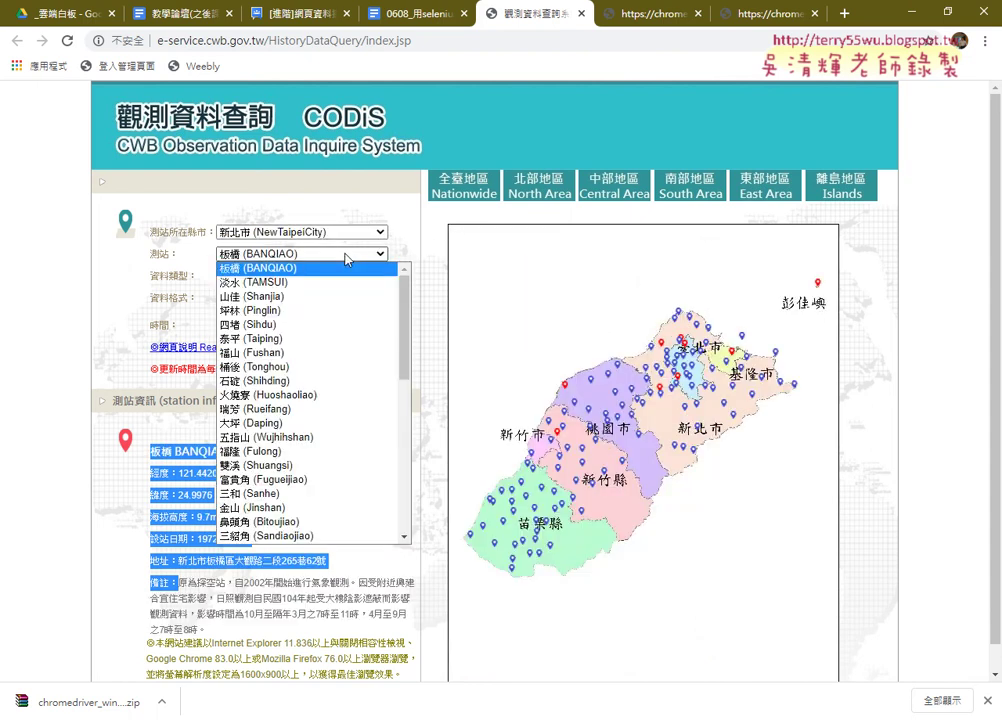
{"action": "left_click", "coordinate": [318, 232]}
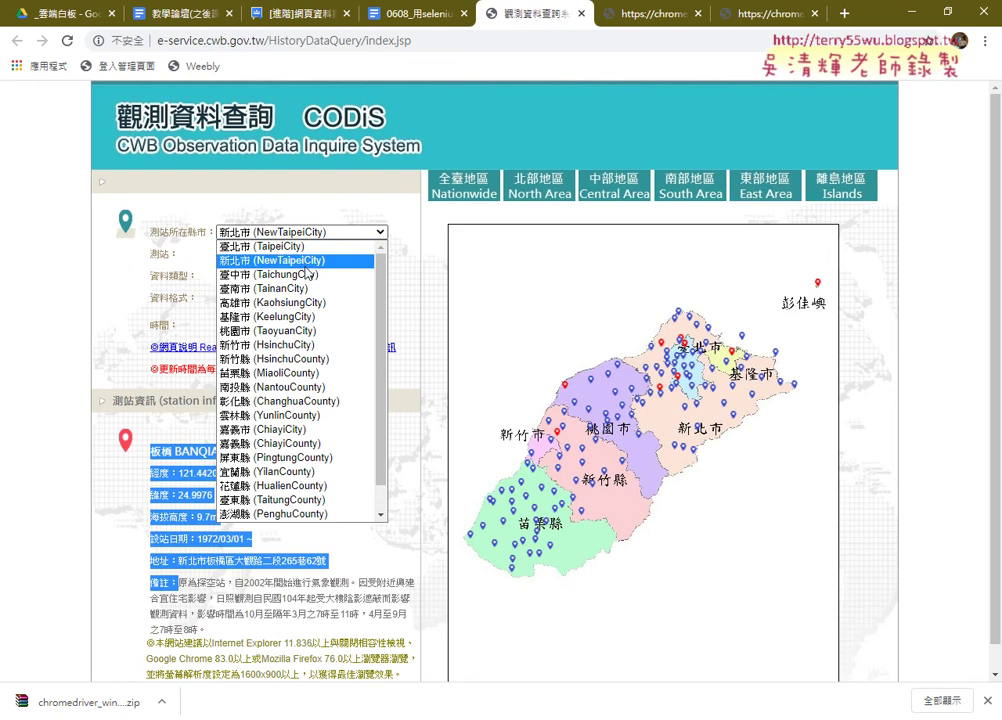
{"action": "left_click", "coordinate": [305, 249]}
{"action": "left_click", "coordinate": [305, 253]}
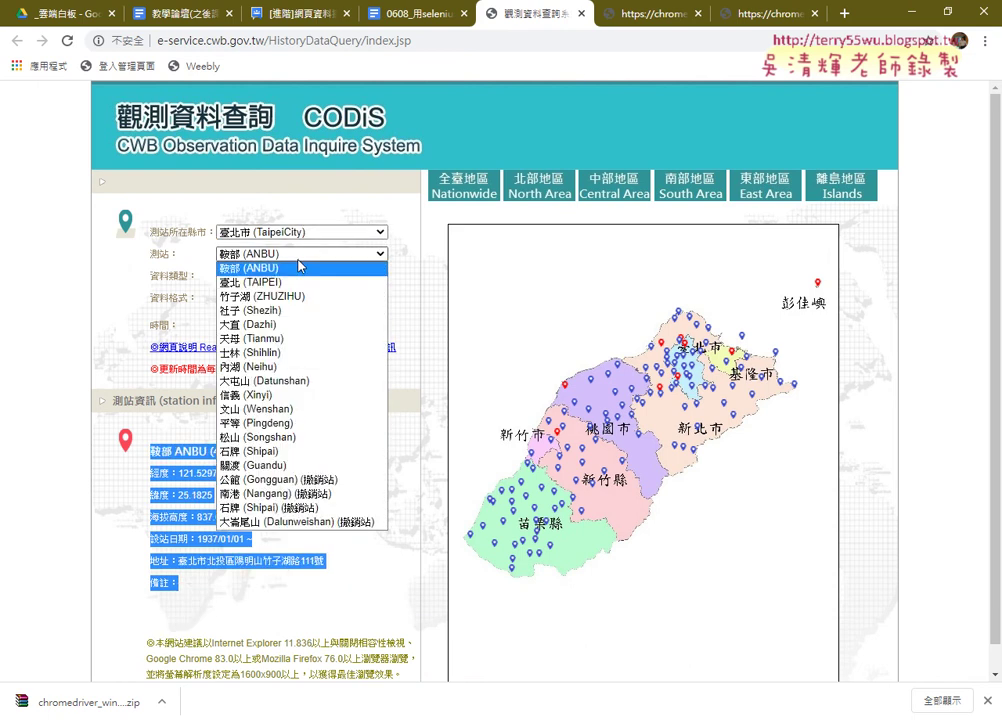
{"action": "left_click", "coordinate": [300, 281]}
{"action": "left_click_drag", "start_coordinate": [149, 451], "coordinate": [343, 597]}
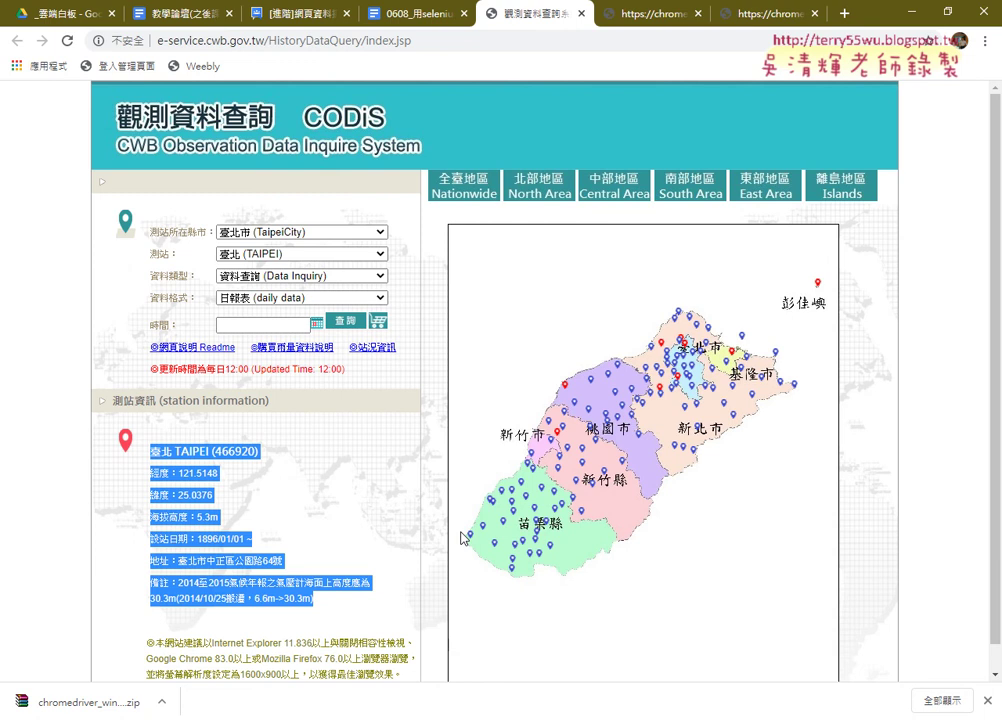
- Step the station through 竹子湖, 社子 and 大直 to 天母 (Tianmu), then close the CODiS tab
{"action": "left_click", "coordinate": [250, 254]}
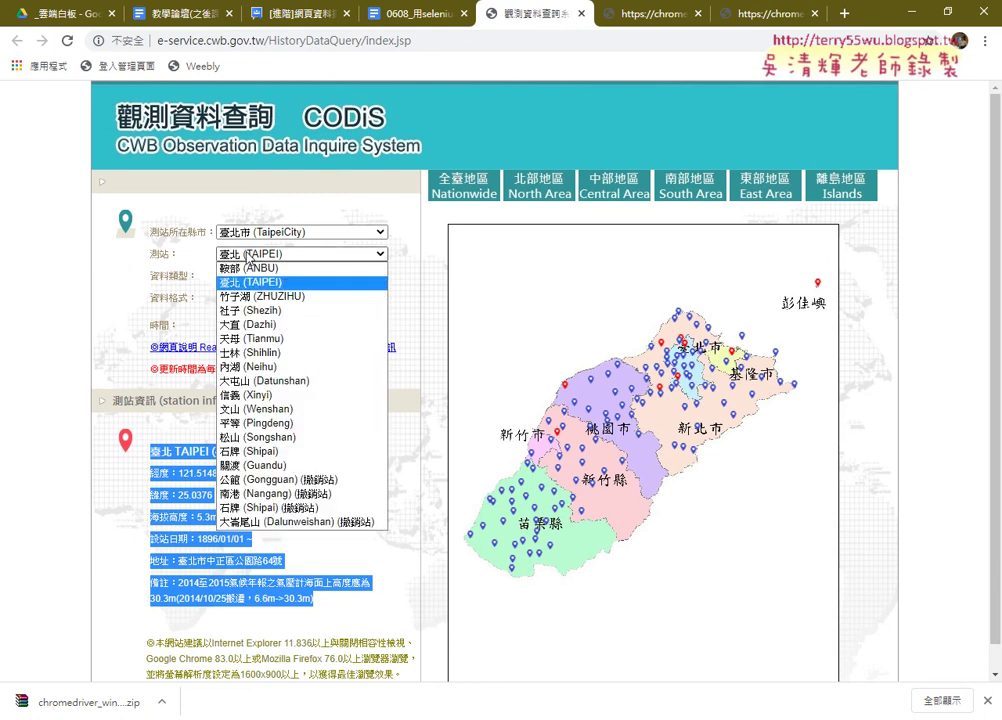
{"action": "left_click", "coordinate": [250, 297]}
{"action": "left_click", "coordinate": [275, 254]}
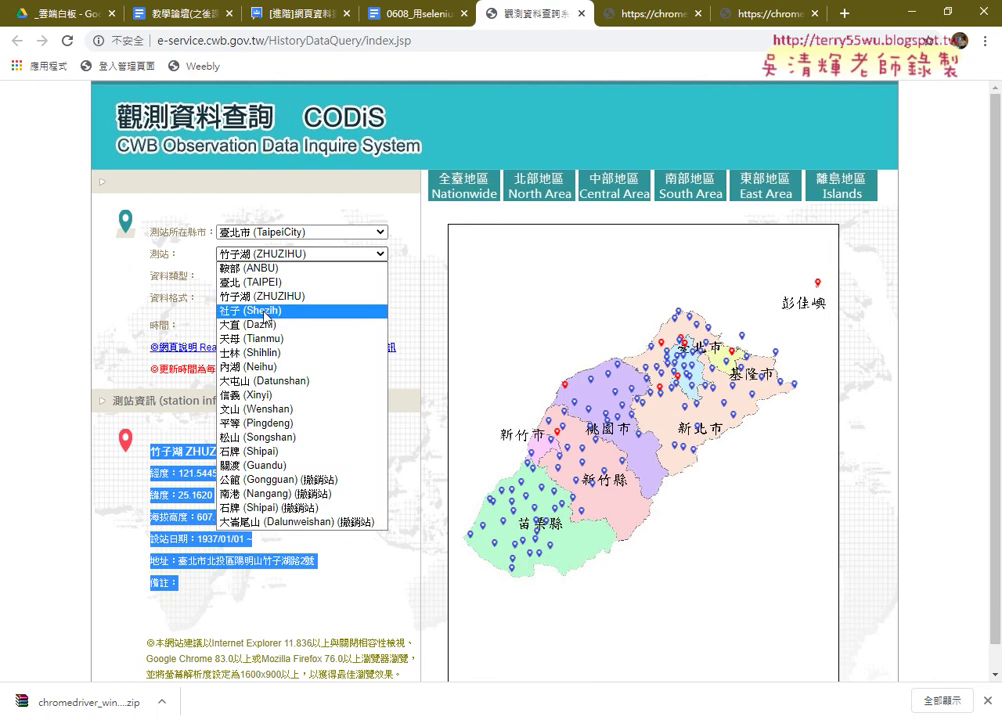
{"action": "left_click", "coordinate": [255, 310]}
{"action": "left_click", "coordinate": [275, 254]}
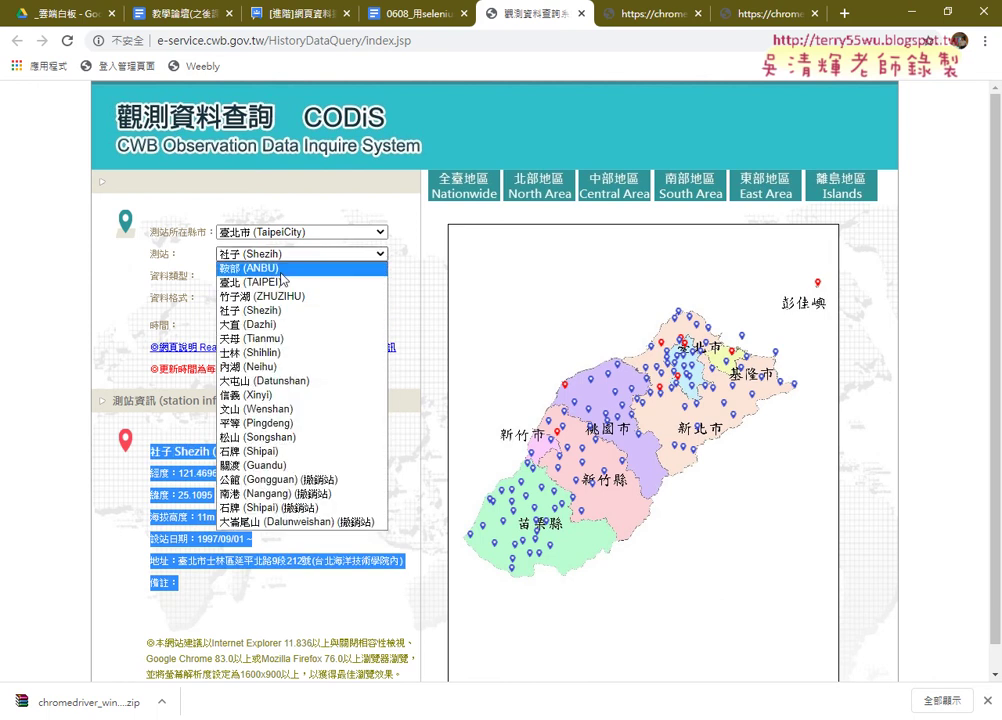
{"action": "left_click", "coordinate": [284, 326]}
{"action": "left_click", "coordinate": [299, 255]}
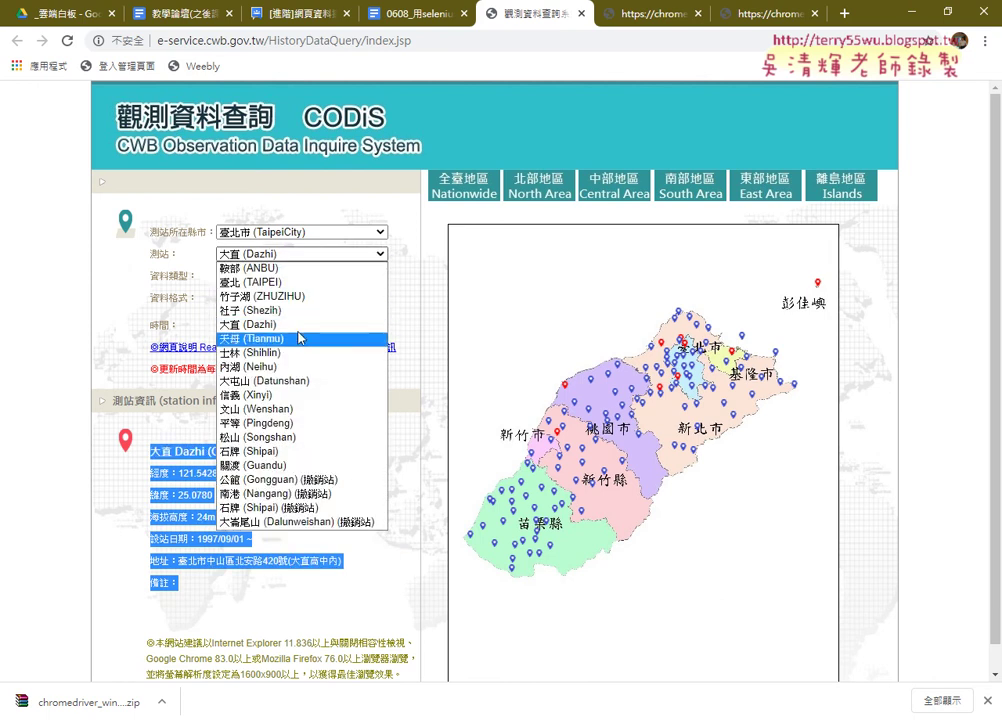
{"action": "left_click", "coordinate": [331, 339]}
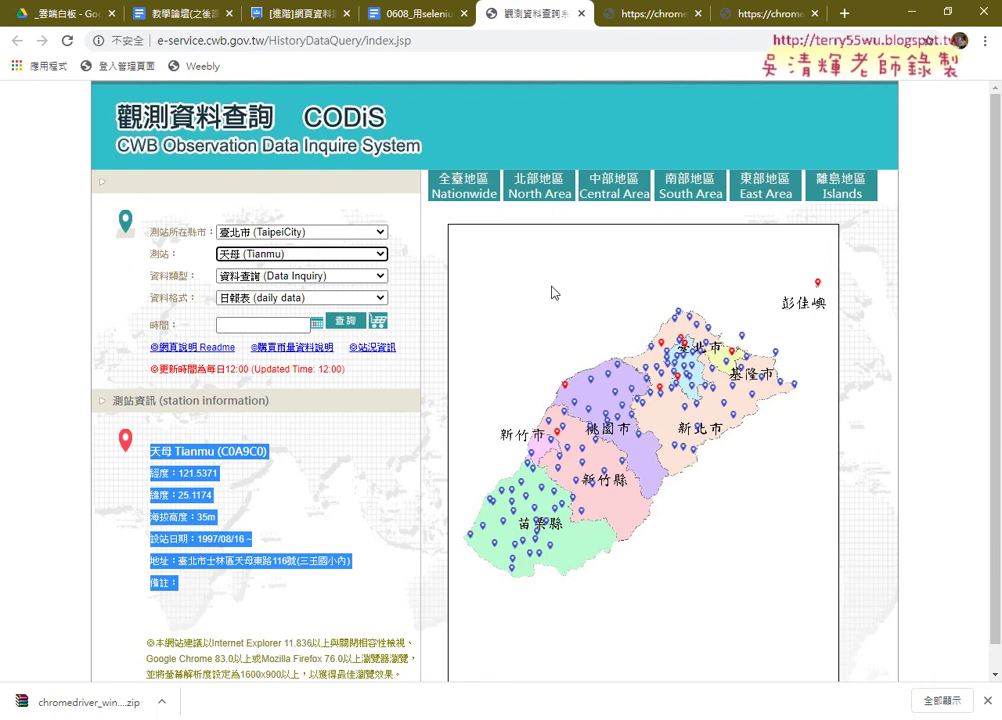
{"action": "left_click", "coordinate": [589, 13]}
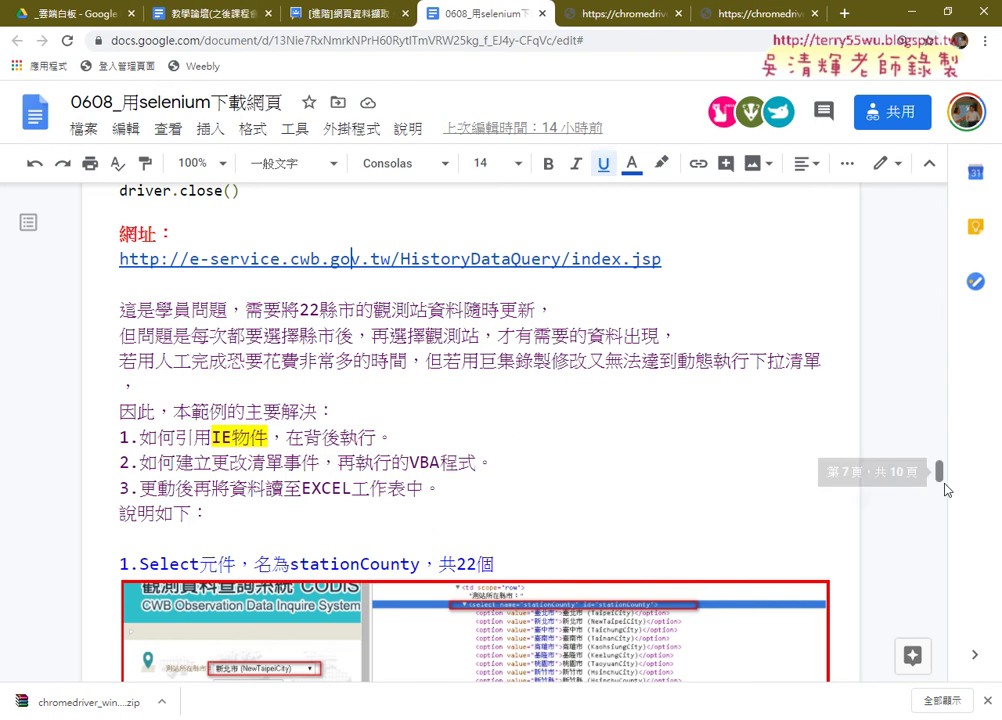
- Scroll the notes to the chromedriver screenshot and 啟動Chrome瀏覽器 heading, then pick chromedriver.exe in Eclipse
{"action": "mouse_move", "coordinate": [939, 470]}
{"action": "left_mouse_down"}
{"action": "mouse_move", "coordinate": [960, 328]}
{"action": "mouse_move", "coordinate": [955, 240]}
{"action": "mouse_move", "coordinate": [960, 258]}
{"action": "left_mouse_up"}
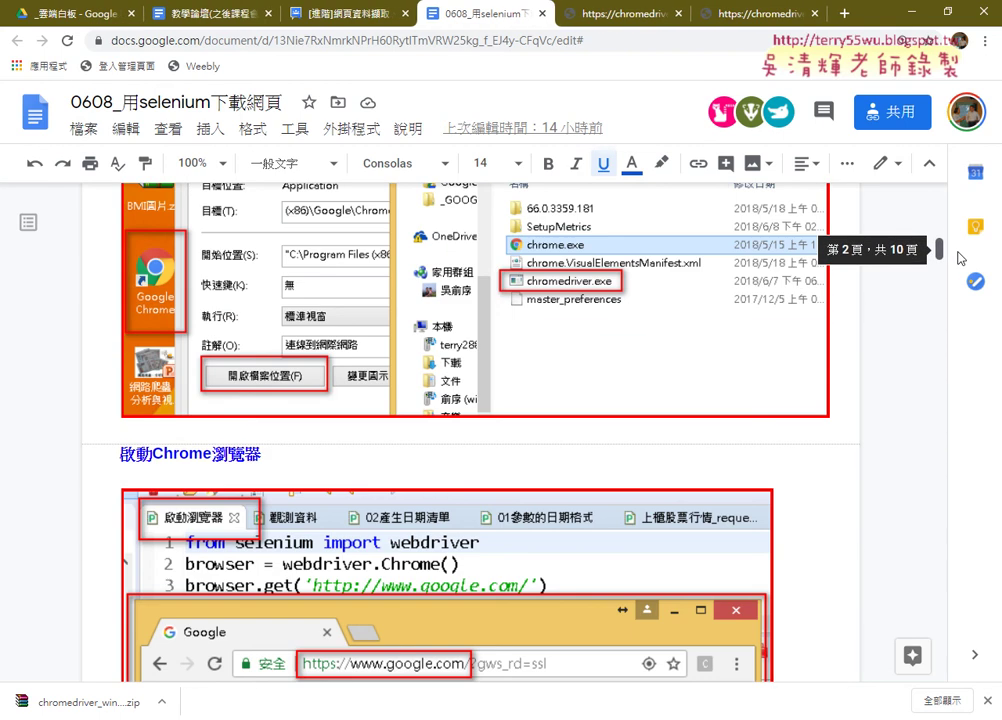
{"action": "scroll", "coordinate": [757, 354], "scroll_direction": "down", "scroll_amount": 1}
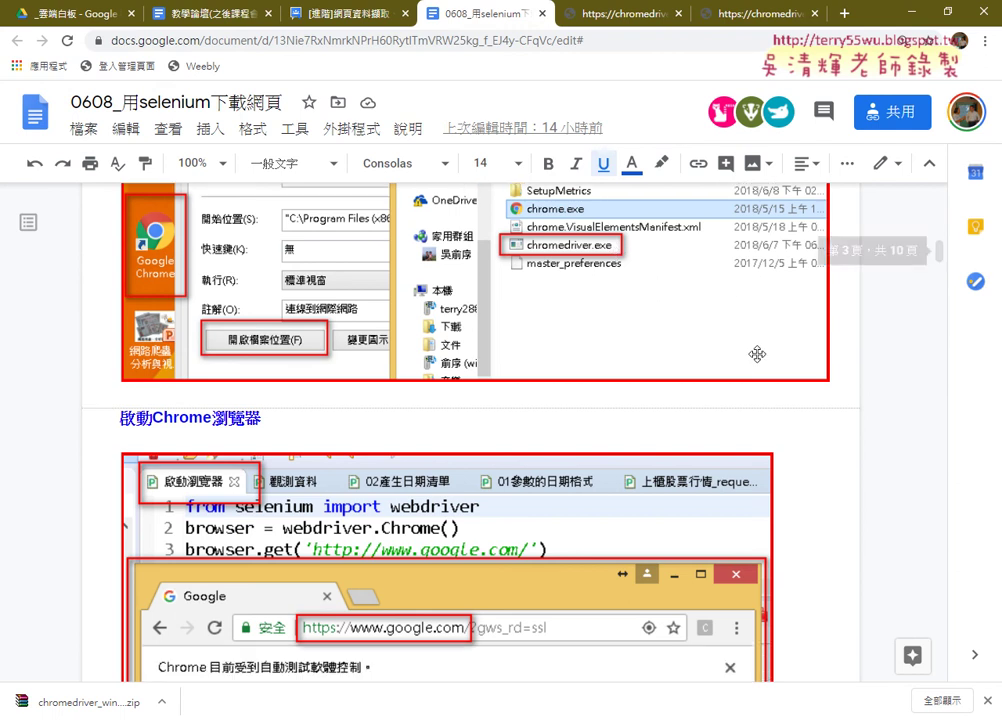
{"action": "scroll", "coordinate": [757, 354], "scroll_direction": "down", "scroll_amount": 3}
{"action": "scroll", "coordinate": [760, 346], "scroll_direction": "up", "scroll_amount": 8}
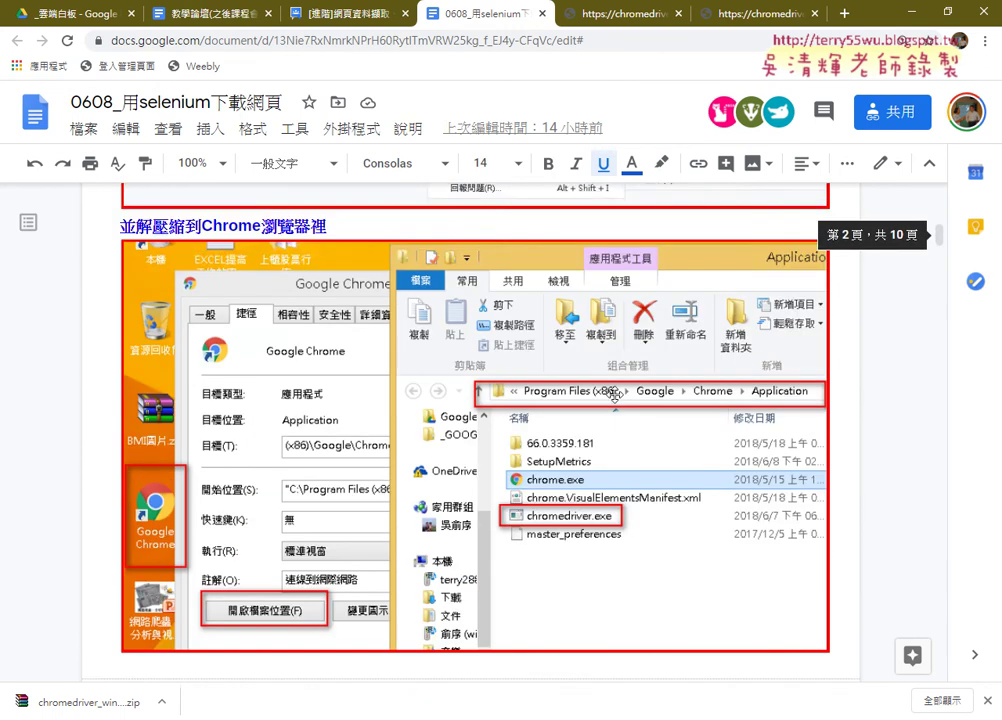
{"action": "scroll", "coordinate": [645, 468], "scroll_direction": "down", "scroll_amount": 2}
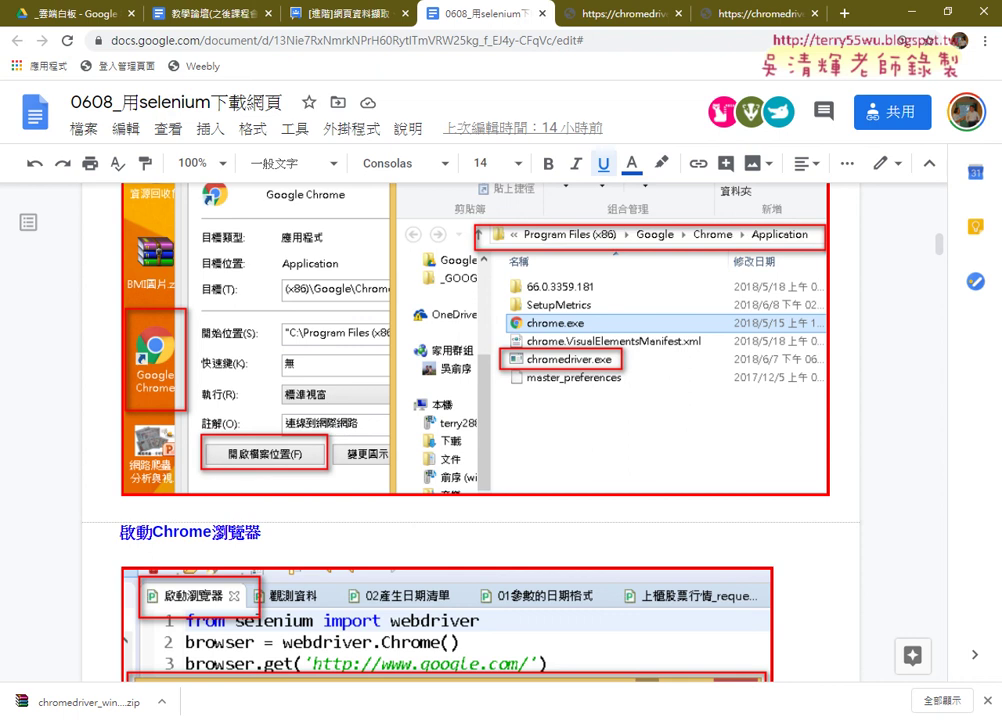
{"action": "key", "text": "alt+Tab"}
{"action": "left_click", "coordinate": [95, 344]}
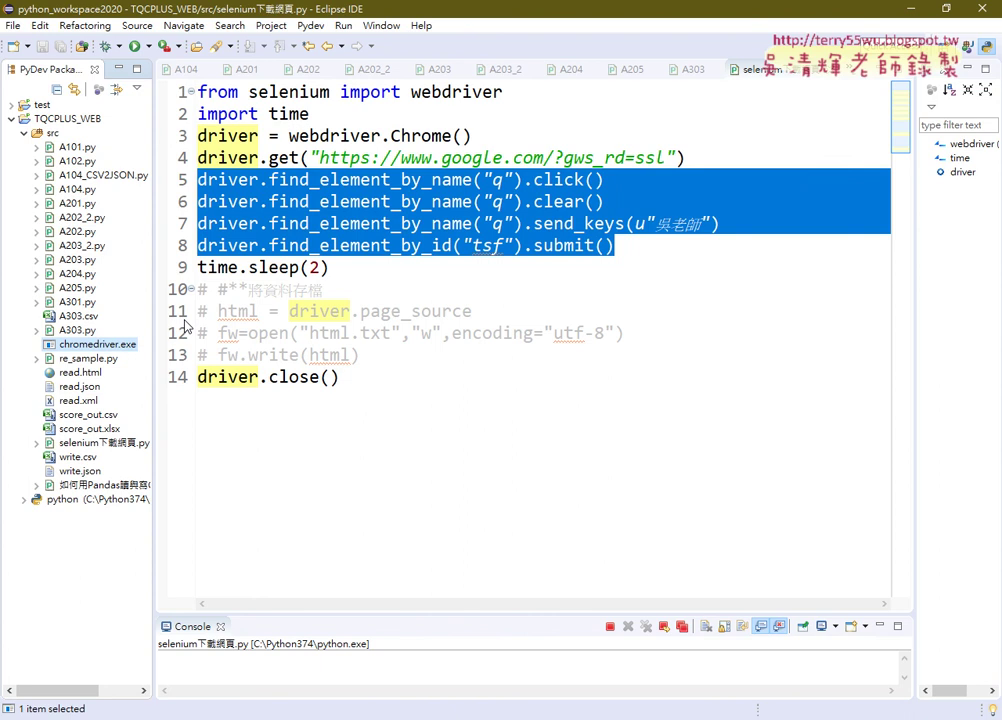
{"action": "left_click_drag", "start_coordinate": [329, 91], "coordinate": [248, 91]}
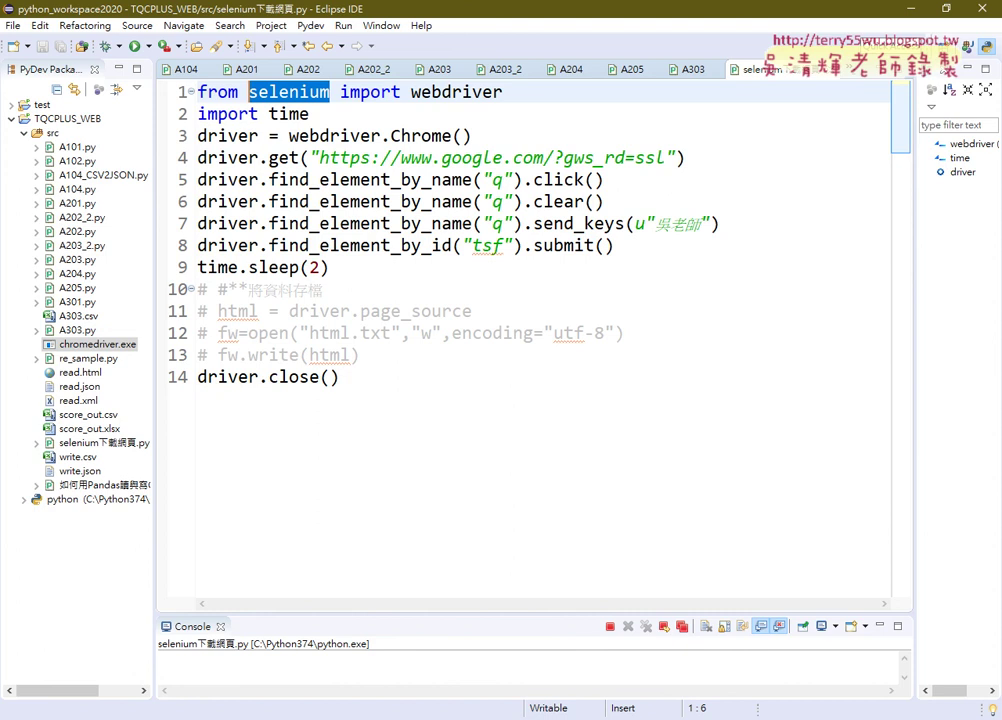
- Back in the Google Docs notes, highlight the Selenium code from 'from selenium import webdriver' to 'driver.close()'
{"action": "left_click", "coordinate": [475, 630]}
{"action": "scroll", "coordinate": [521, 485], "scroll_direction": "down", "scroll_amount": 3}
{"action": "scroll", "coordinate": [522, 486], "scroll_direction": "down", "scroll_amount": 2}
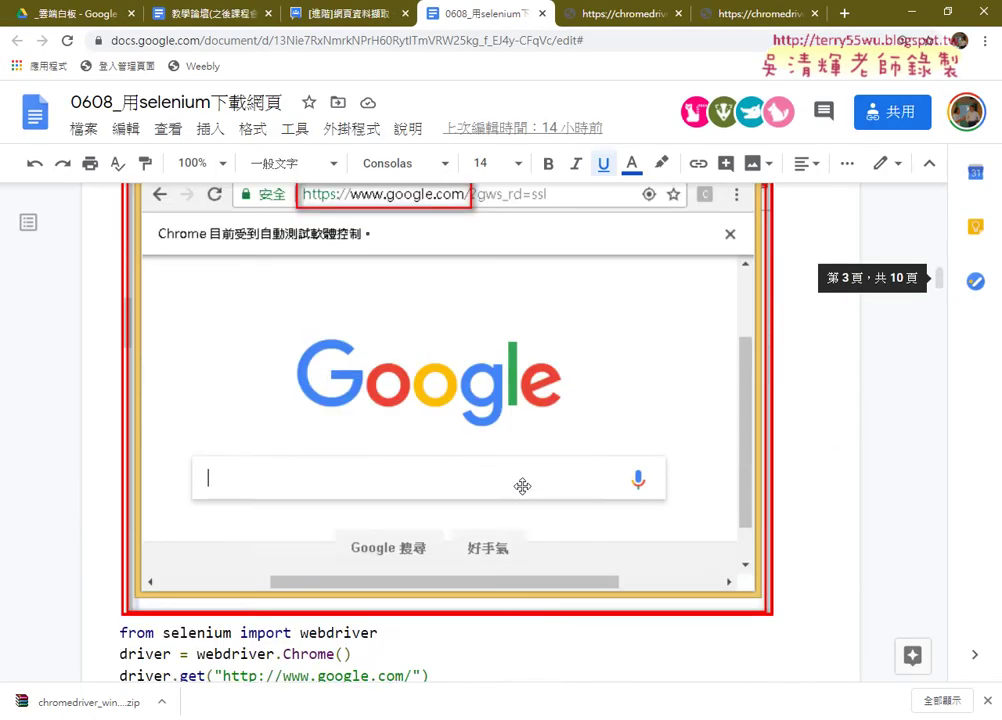
{"action": "scroll", "coordinate": [522, 486], "scroll_direction": "down", "scroll_amount": 2}
{"action": "scroll", "coordinate": [522, 486], "scroll_direction": "down", "scroll_amount": 2}
{"action": "scroll", "coordinate": [522, 486], "scroll_direction": "down", "scroll_amount": 2}
{"action": "scroll", "coordinate": [522, 486], "scroll_direction": "down", "scroll_amount": 3}
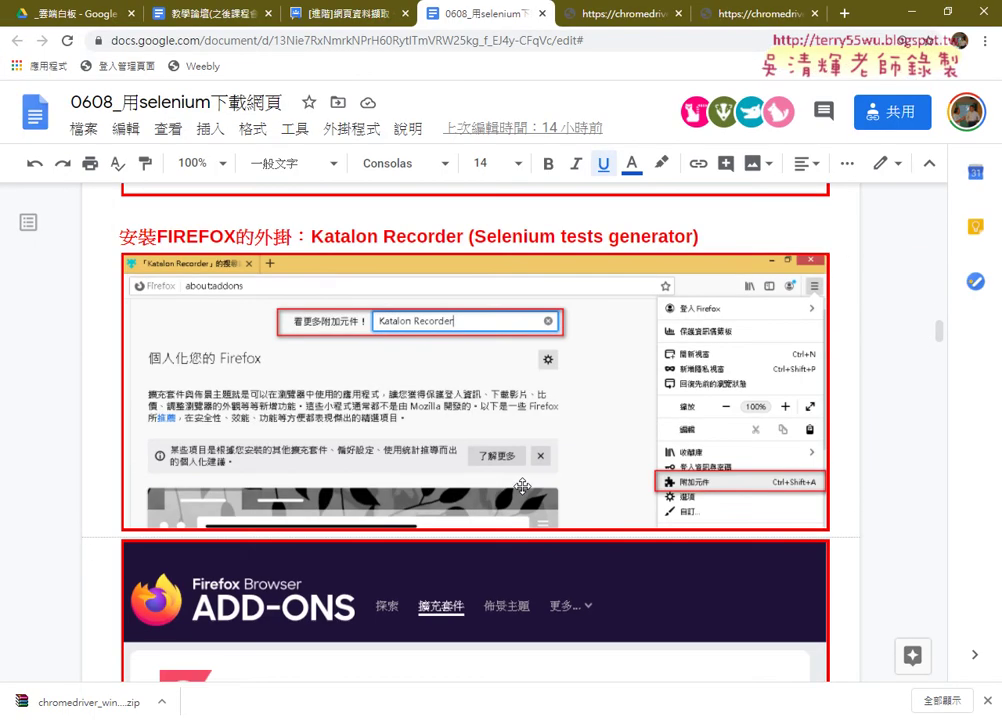
{"action": "scroll", "coordinate": [522, 486], "scroll_direction": "down", "scroll_amount": 5}
{"action": "scroll", "coordinate": [522, 486], "scroll_direction": "down", "scroll_amount": 2}
{"action": "scroll", "coordinate": [522, 486], "scroll_direction": "down", "scroll_amount": 5}
{"action": "scroll", "coordinate": [522, 486], "scroll_direction": "down", "scroll_amount": 3}
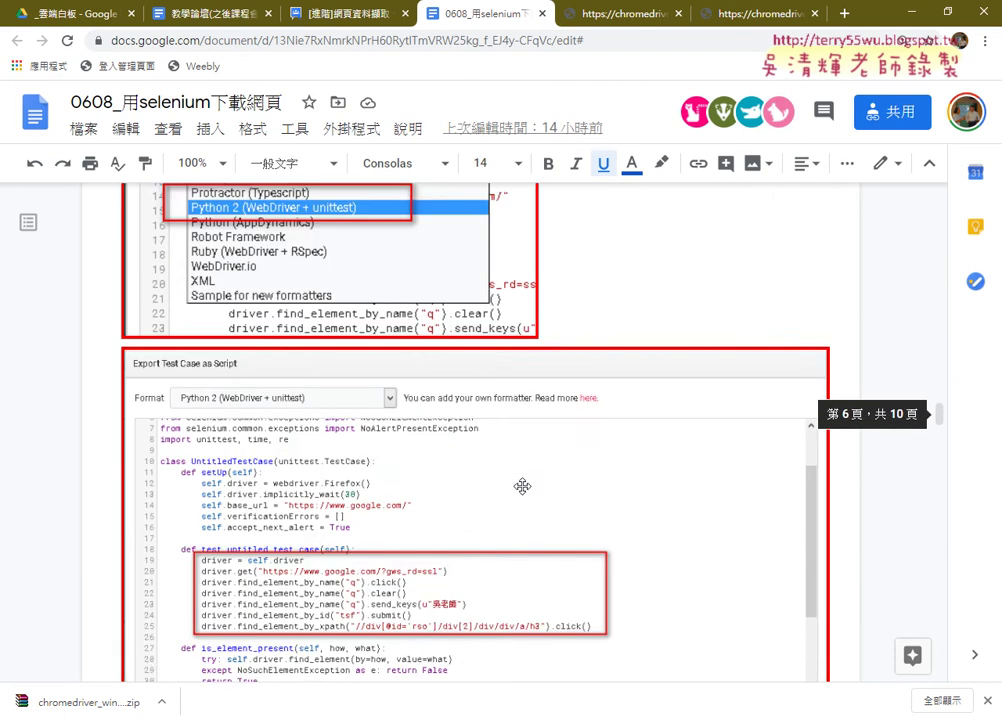
{"action": "scroll", "coordinate": [522, 486], "scroll_direction": "down", "scroll_amount": 2}
{"action": "scroll", "coordinate": [522, 486], "scroll_direction": "down", "scroll_amount": 2}
{"action": "scroll", "coordinate": [522, 486], "scroll_direction": "down", "scroll_amount": 2}
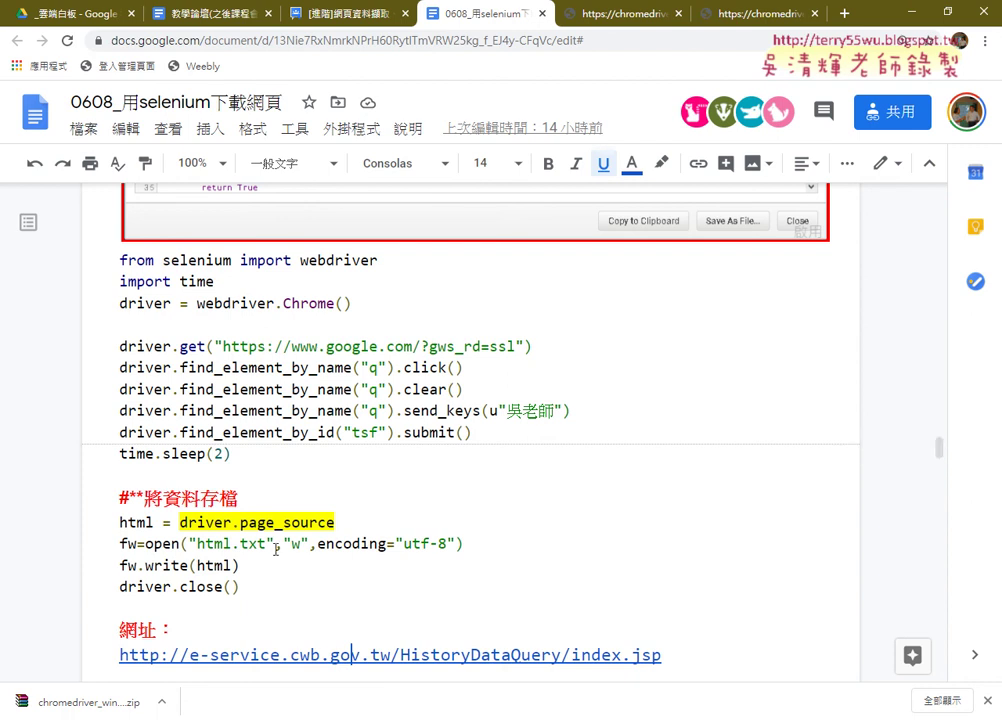
{"action": "left_click_drag", "start_coordinate": [240, 587], "coordinate": [122, 259]}
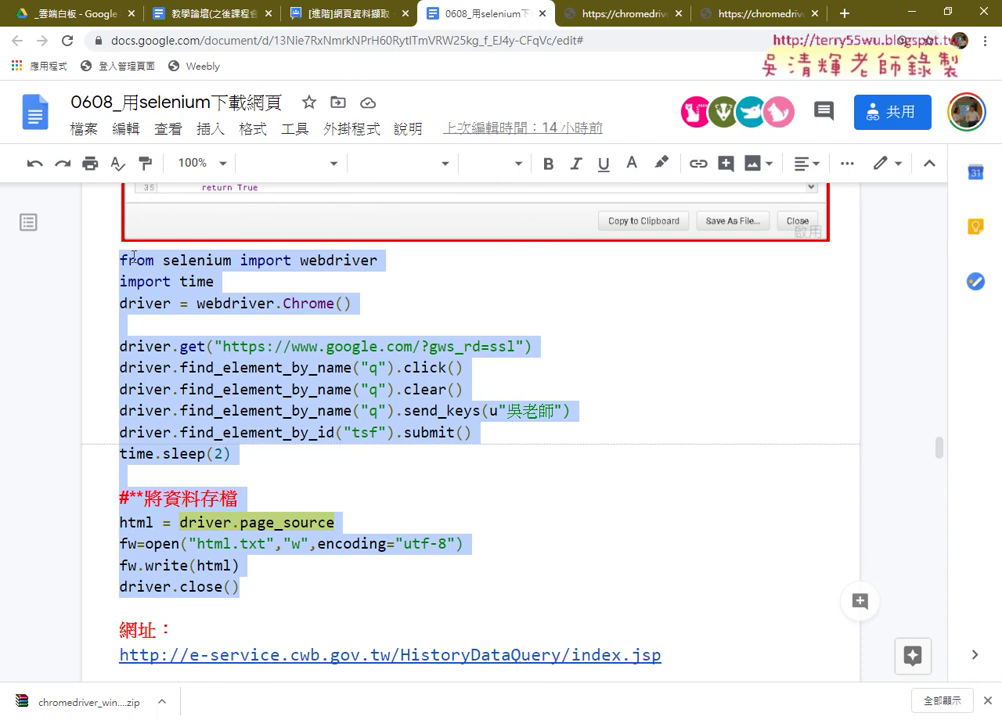